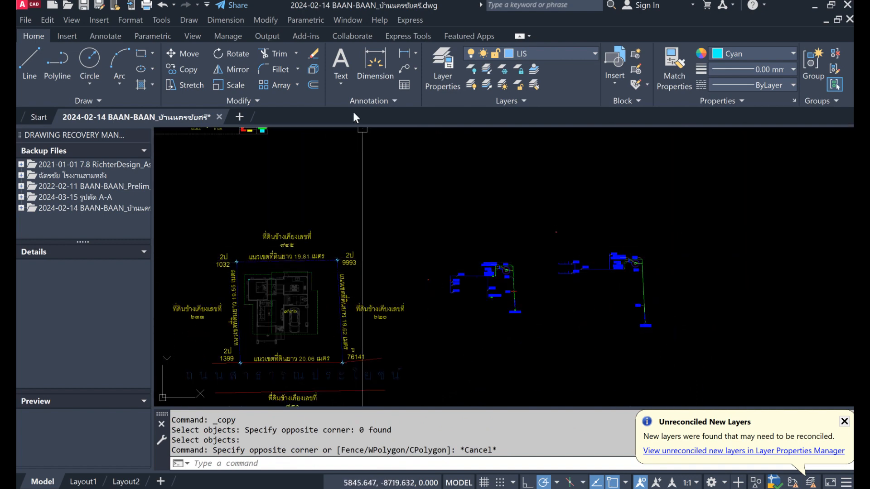
Step: Explode the right-hand water-pipe diagram and the nested linework around its water tank
click(314, 69)
scroll(671, 273, up, 4)
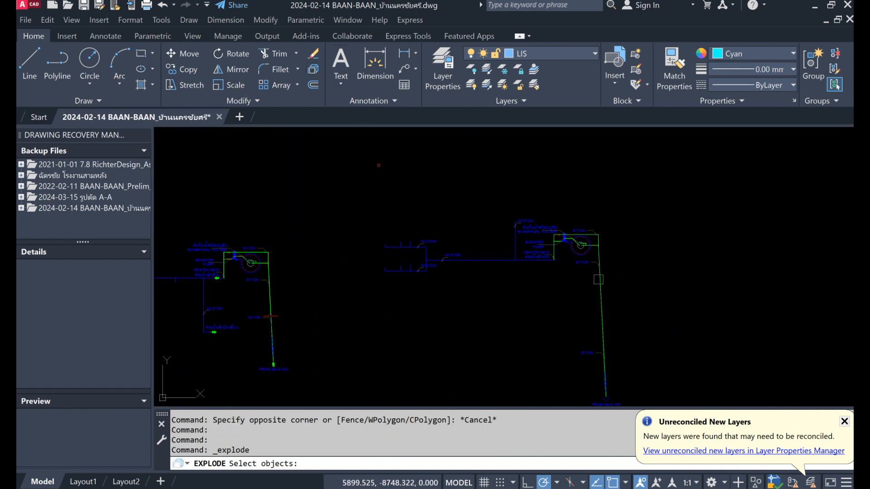
key(Return)
scroll(201, 265, up, 8)
key(Return)
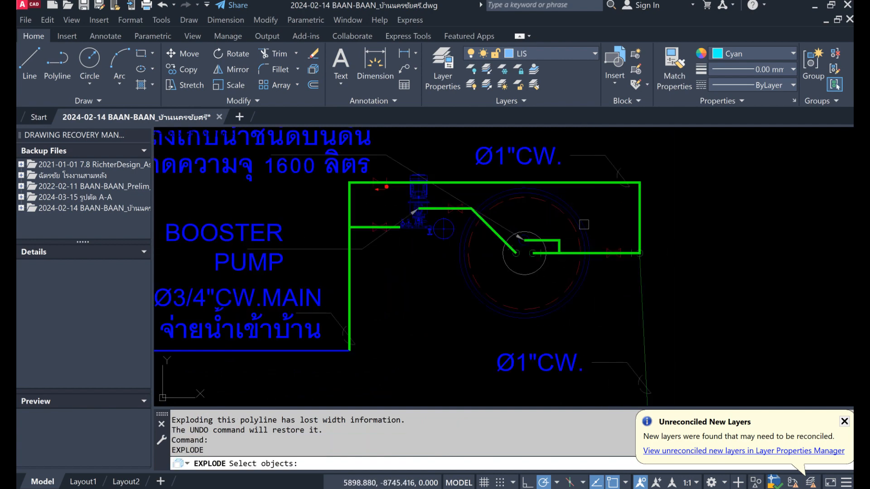
click(574, 225)
key(Return)
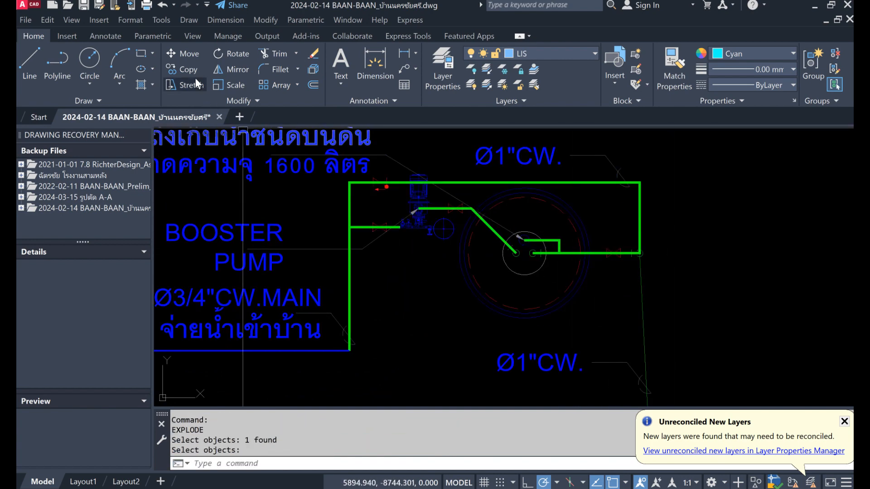
Step: Copy the circular pipe-end symbol from the tank's supply line corner to the empty space beside the left-hand diagram's branch pipes
scroll(633, 254, up, 4)
click(617, 230)
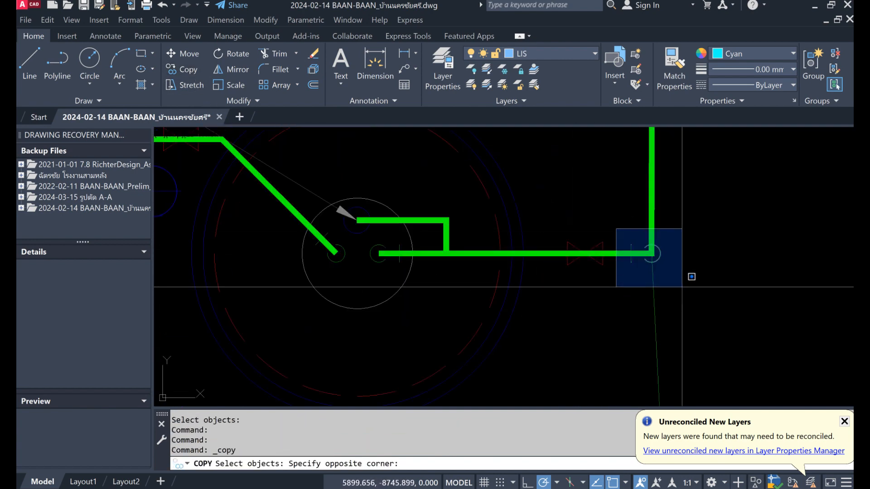
click(682, 286)
key(Return)
click(681, 287)
scroll(712, 258, down, 8)
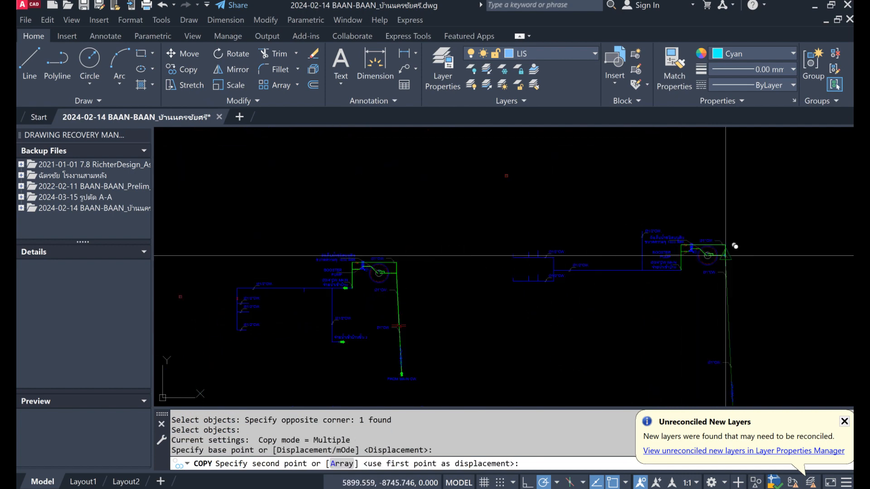
scroll(249, 351, up, 8)
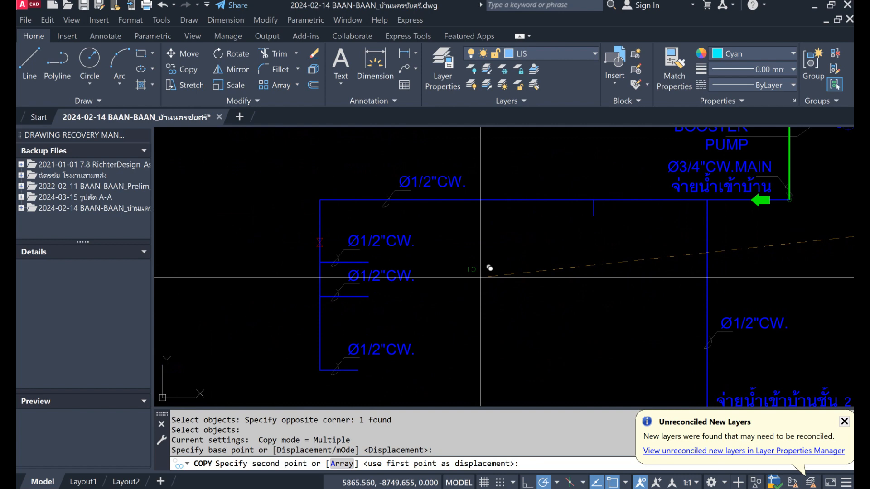
click(480, 277)
key(Return)
Step: Copy the spare pipe-end symbol onto the open ends of the three horizontal Ø1/2"CW. branch pipes
scroll(467, 288, up, 5)
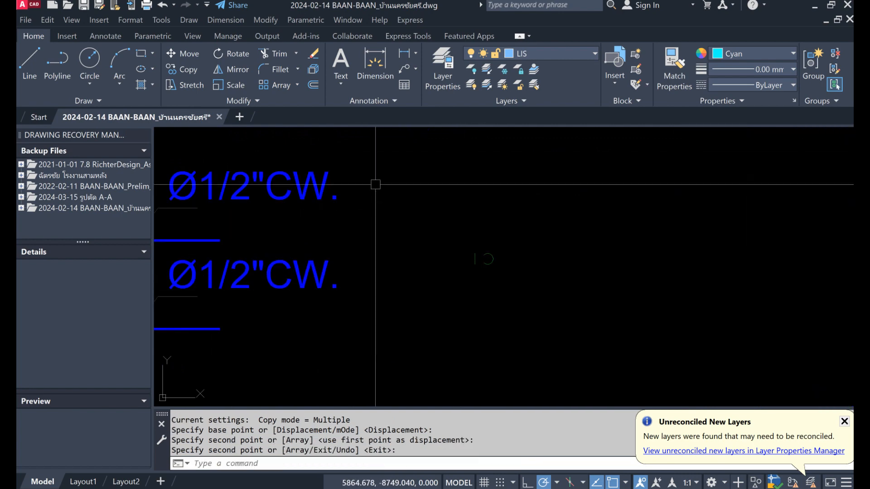
click(191, 75)
click(439, 225)
click(501, 269)
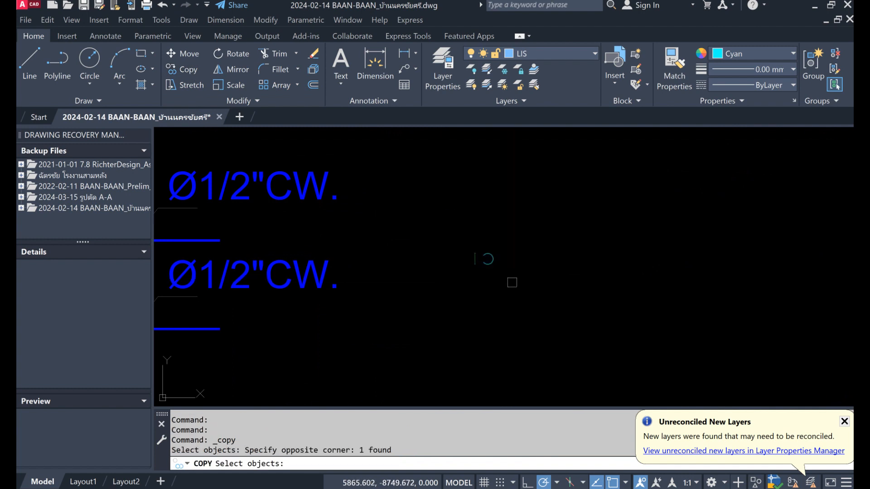
key(Return)
scroll(504, 272, up, 2)
click(475, 251)
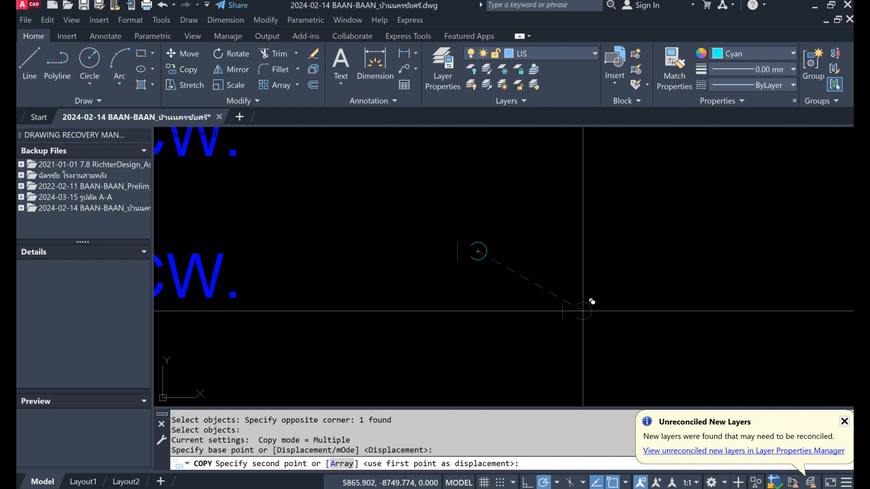
scroll(580, 309, down, 3)
scroll(469, 301, up, 4)
click(429, 268)
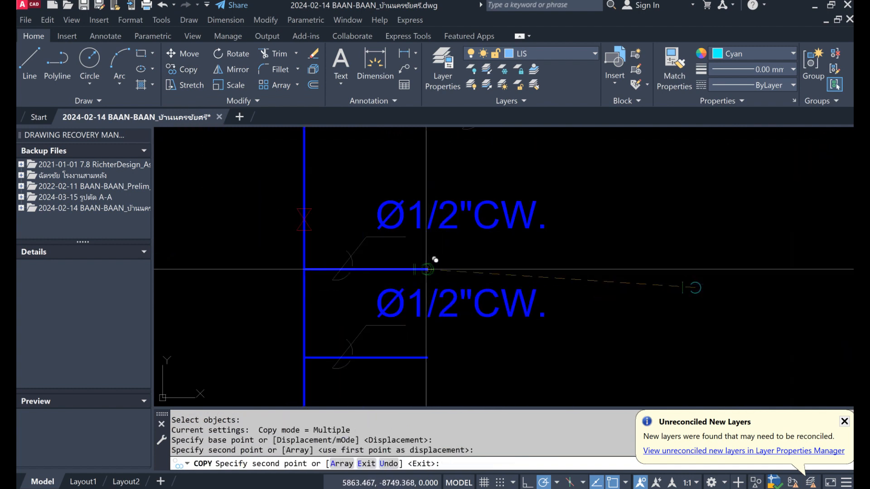
click(428, 358)
scroll(458, 265, down, 4)
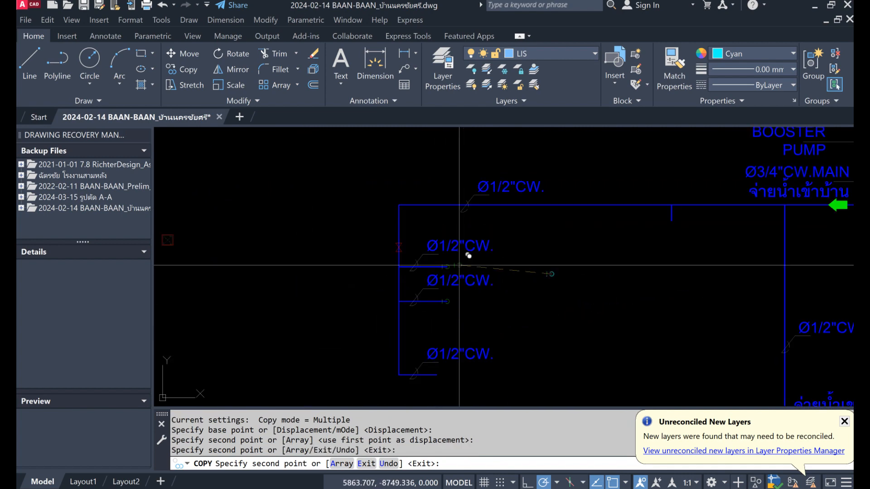
scroll(470, 380, up, 2)
click(418, 371)
scroll(403, 352, down, 2)
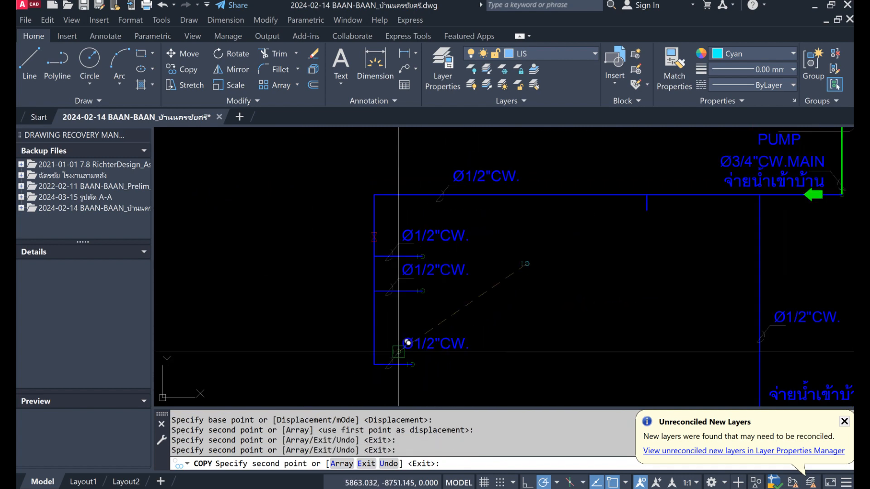
scroll(507, 328, down, 5)
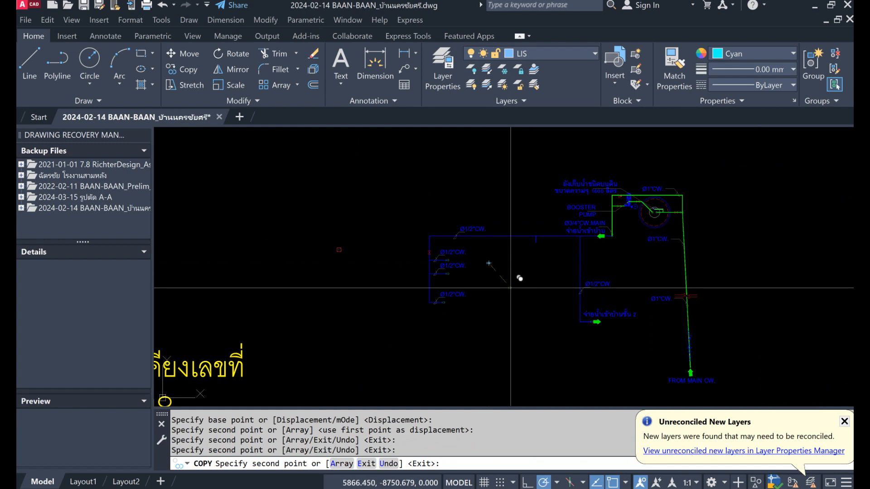
key(Return)
Step: Rotate the spare pipe-end symbol a quarter turn clockwise so its bar sits above the circle
scroll(484, 266, up, 3)
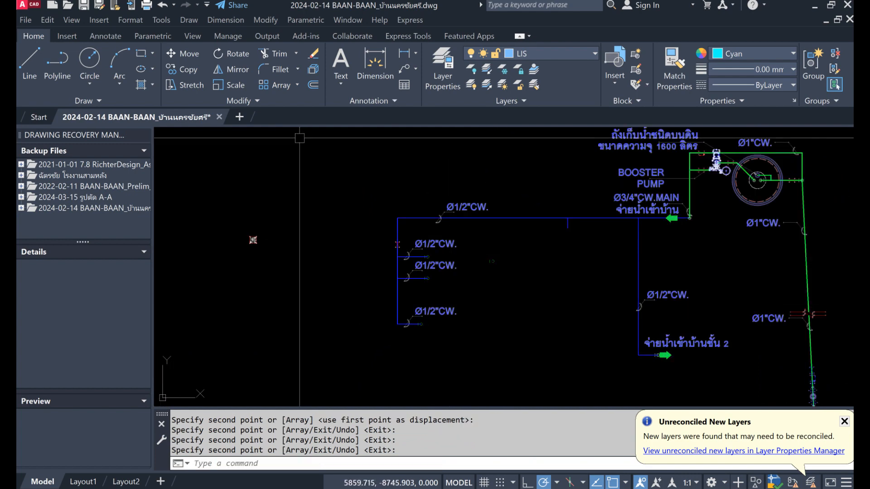
click(238, 54)
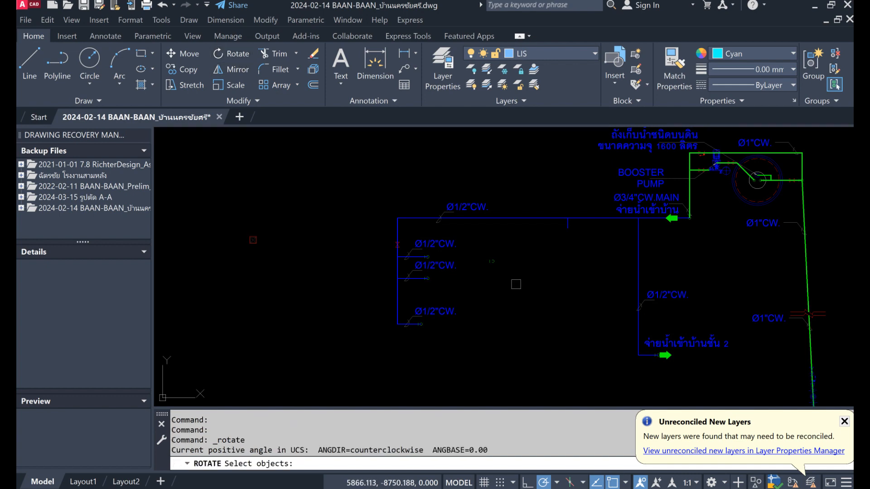
click(481, 242)
click(524, 267)
key(Return)
click(514, 277)
click(514, 287)
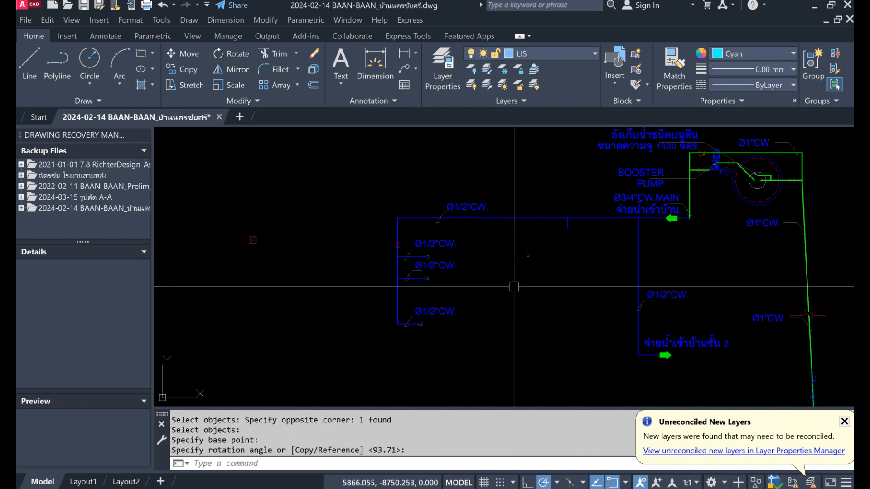
Step: Move the rotated pipe-end symbol by its circle centre onto the lower end of the short stub below the main line
click(195, 53)
scroll(521, 245, up, 5)
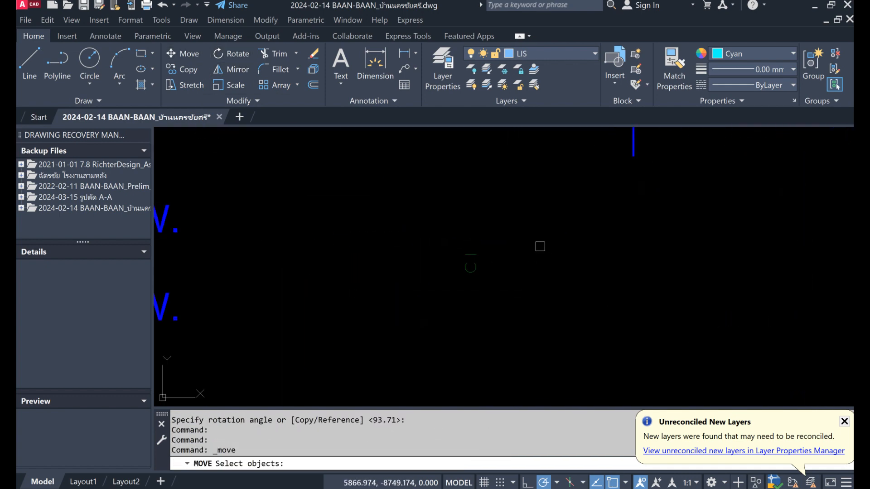
click(441, 216)
click(494, 294)
key(Return)
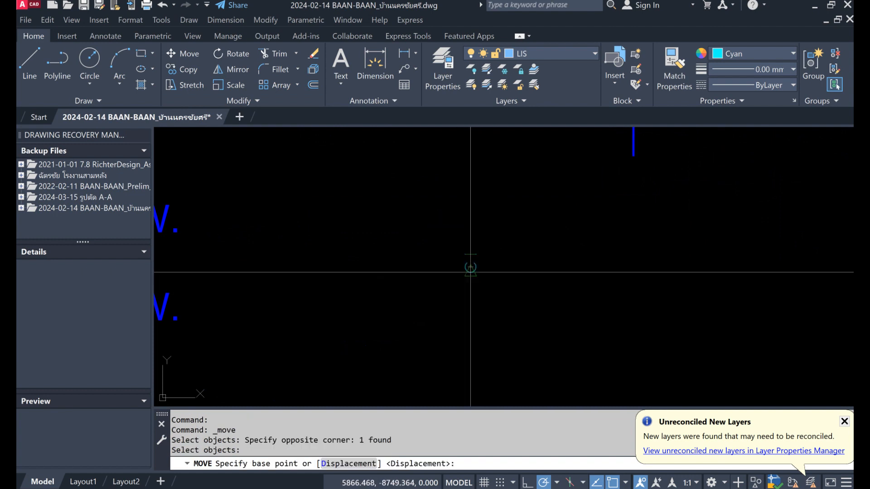
click(470, 267)
scroll(483, 283, down, 2)
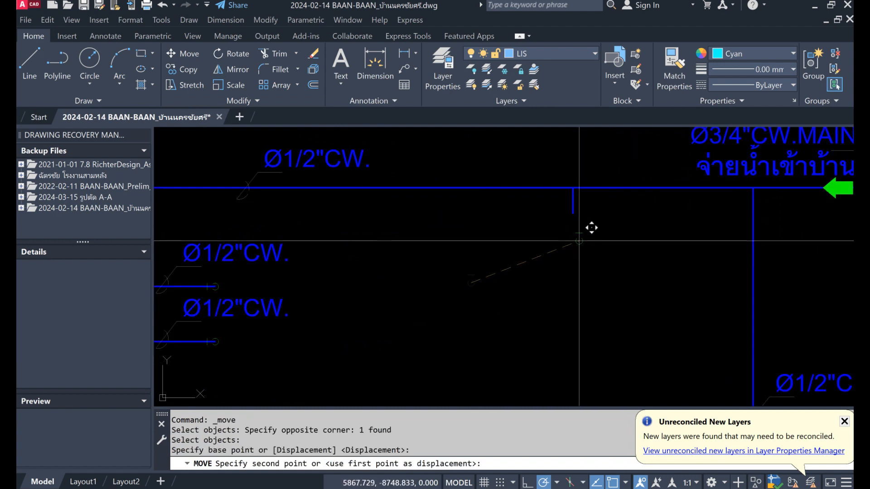
scroll(591, 227, up, 2)
click(570, 197)
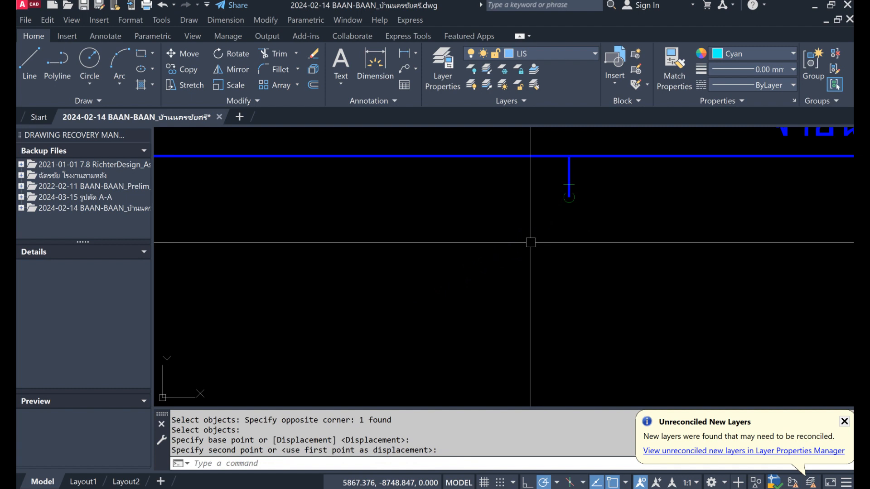
scroll(589, 184, down, 3)
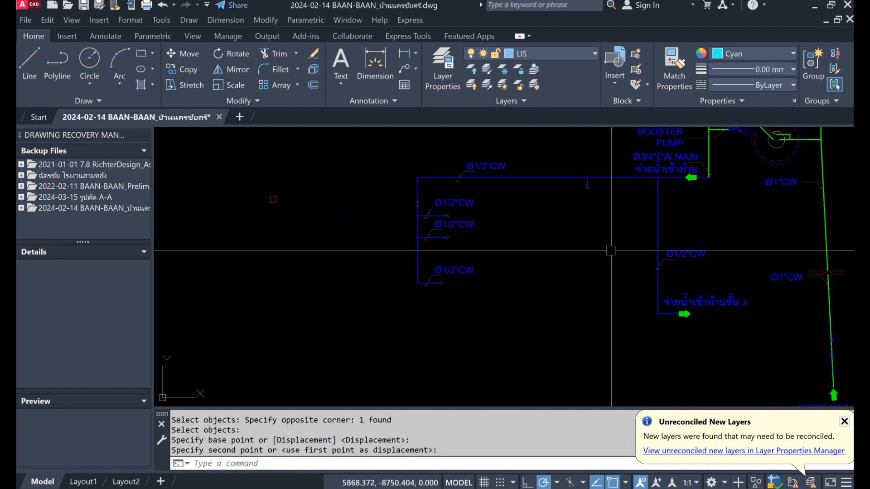
Step: Erase the entire right-hand duplicate of the water-pipe diagram
scroll(554, 279, down, 3)
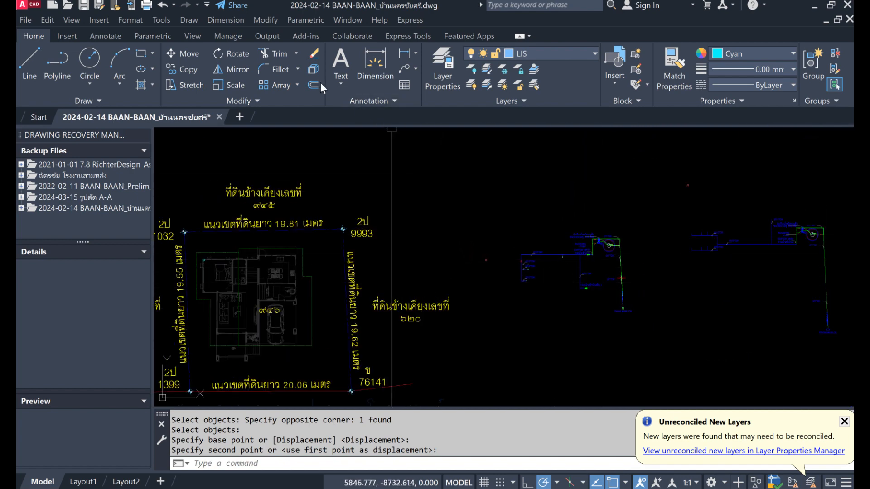
click(311, 55)
scroll(435, 270, down, 2)
scroll(617, 283, up, 2)
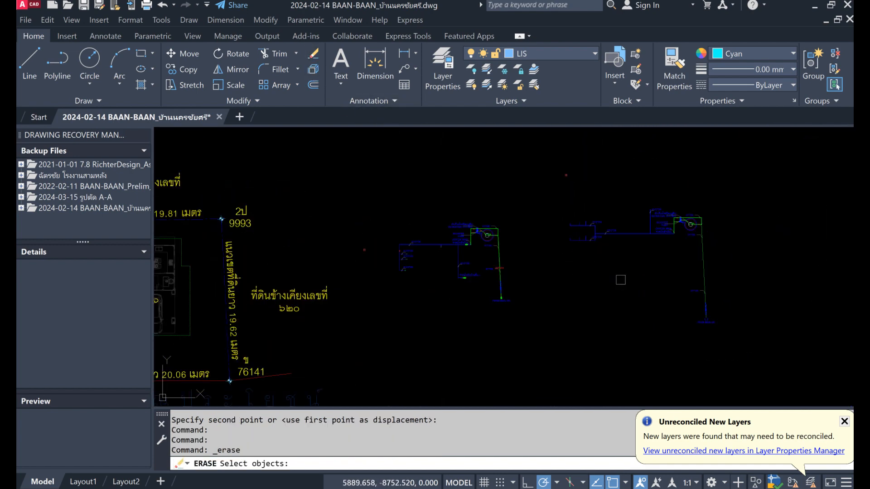
click(547, 138)
click(781, 371)
key(Return)
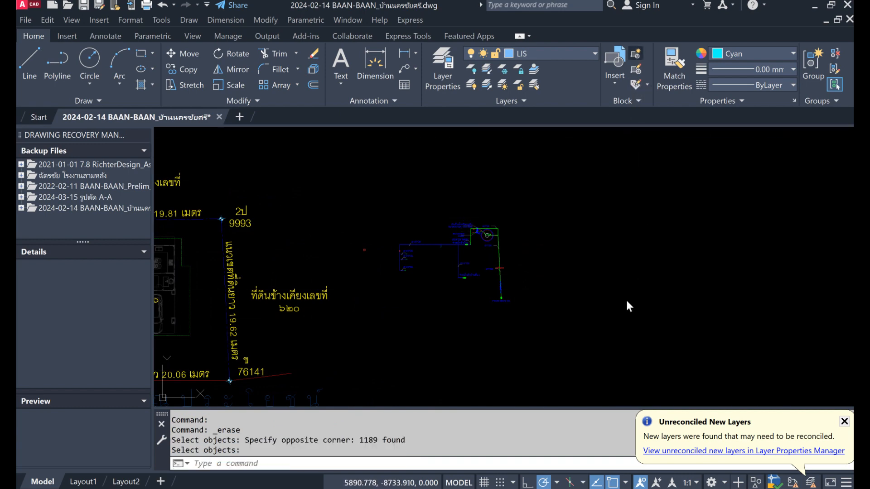
Step: Define the remaining water-pipe diagram as a block named aetdsddrtut, converting the selected objects to the block
text(aetdsddrtut)
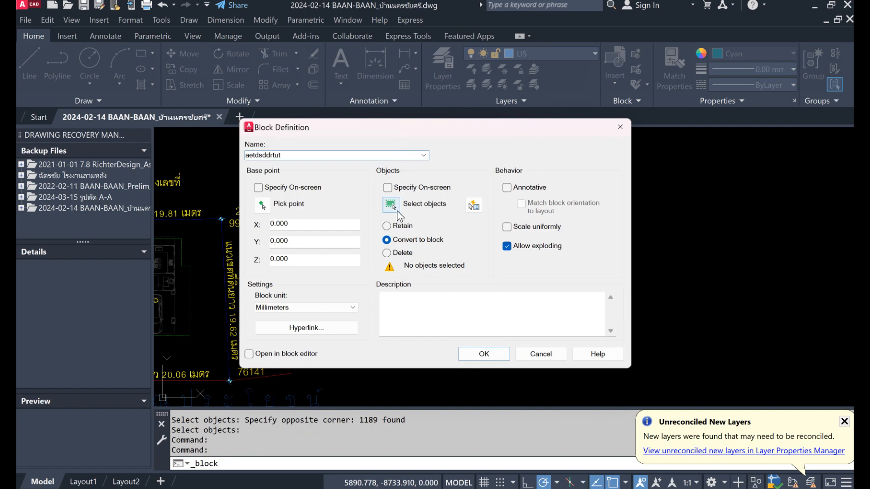
click(397, 211)
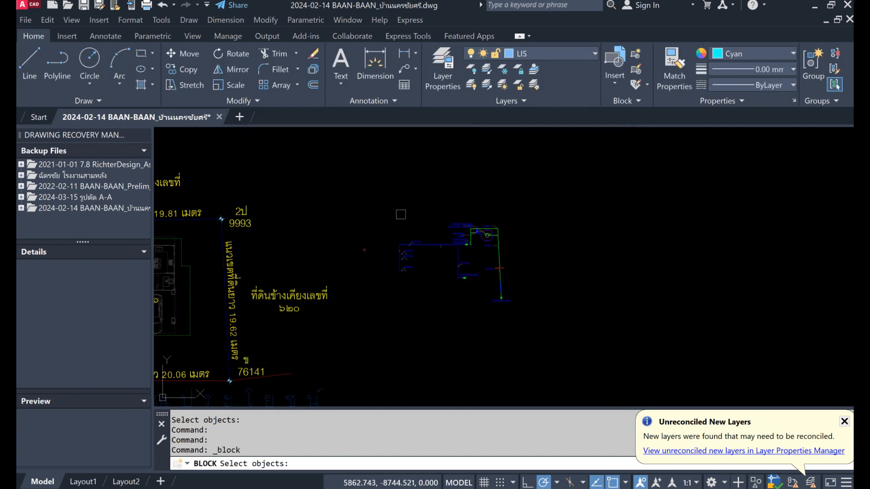
click(349, 200)
click(544, 290)
key(Return)
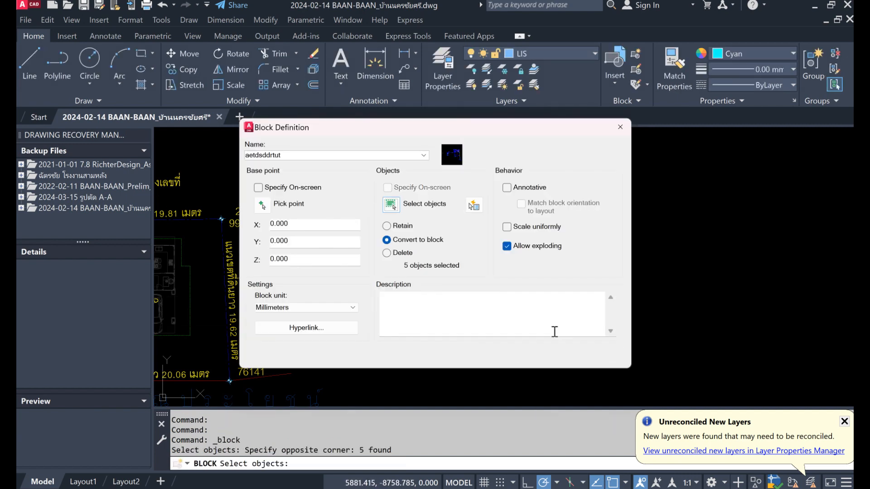
click(491, 353)
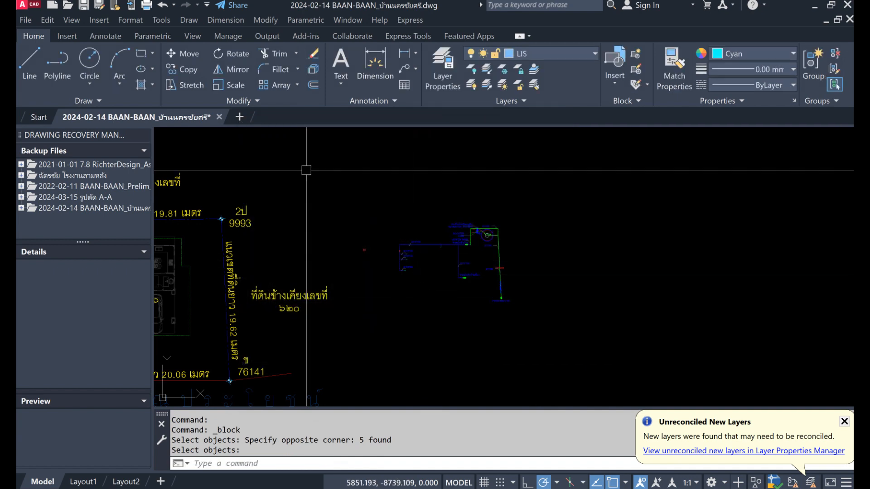
Step: Copy the floor plan from the แปลนพื้นชั้น 1 sheet to the empty area beyond the water-pipe diagram
scroll(635, 217, down, 5)
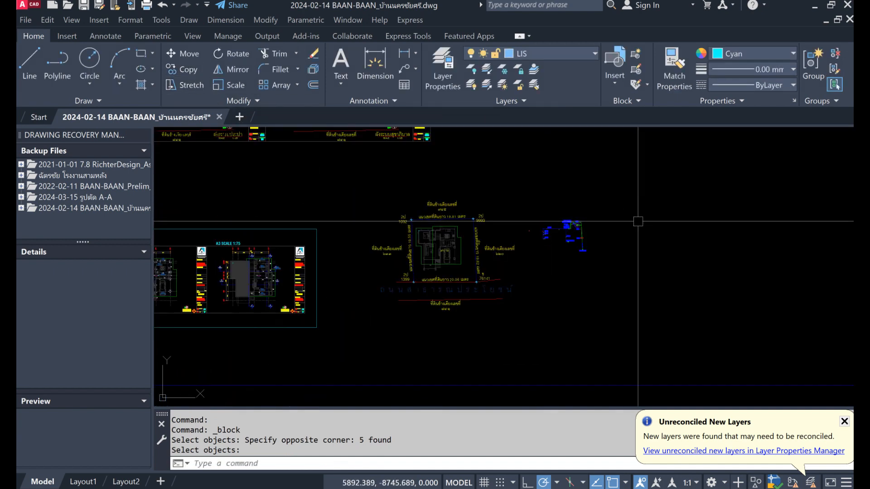
scroll(603, 258, down, 2)
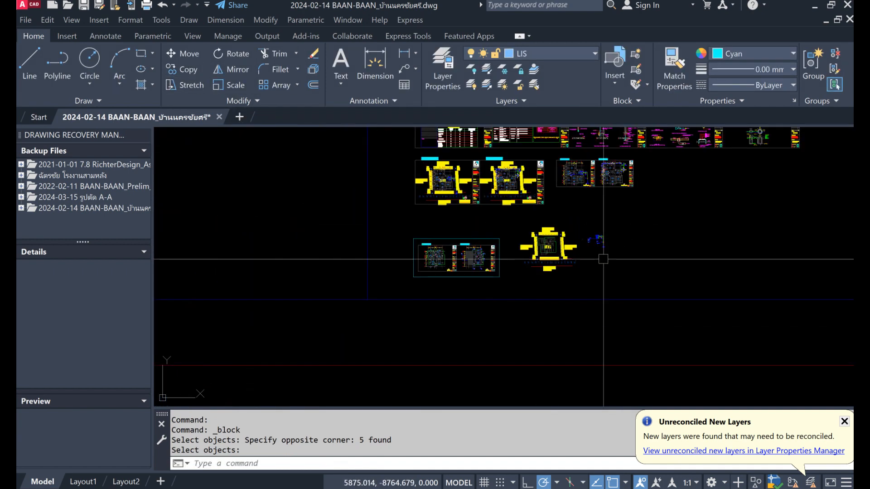
click(187, 70)
scroll(451, 279, up, 8)
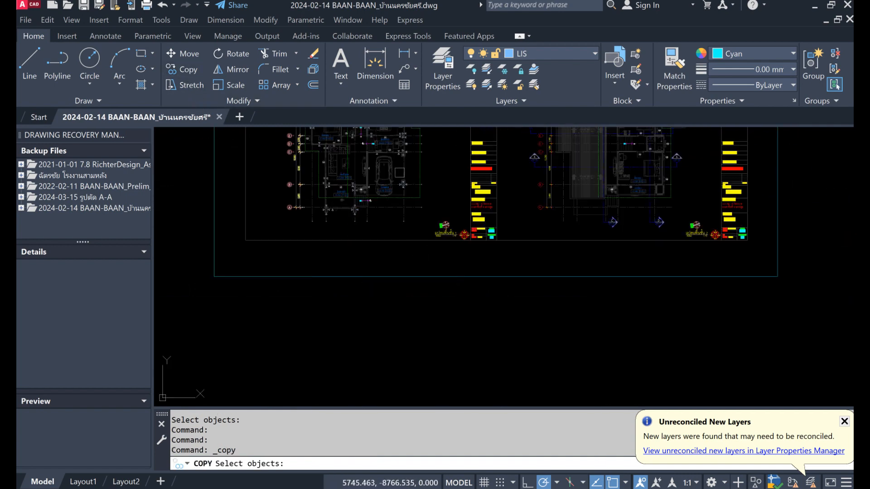
scroll(393, 154, up, 4)
click(390, 180)
key(Return)
click(389, 181)
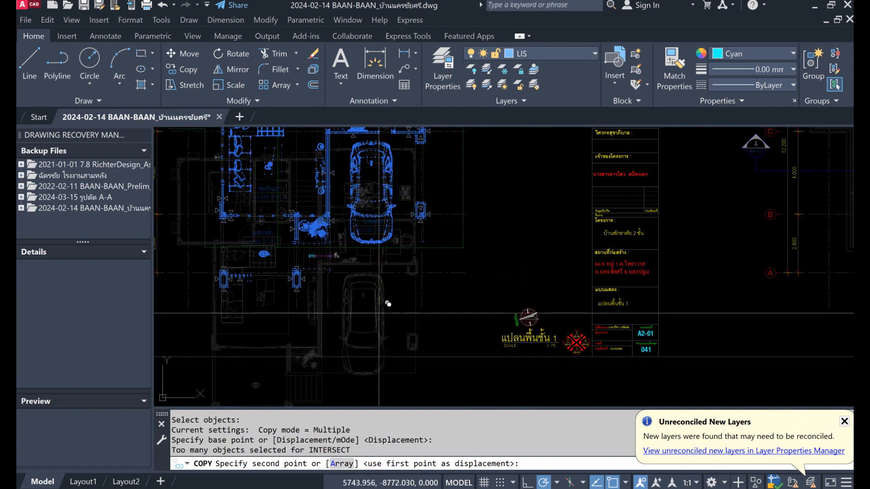
scroll(380, 319, down, 10)
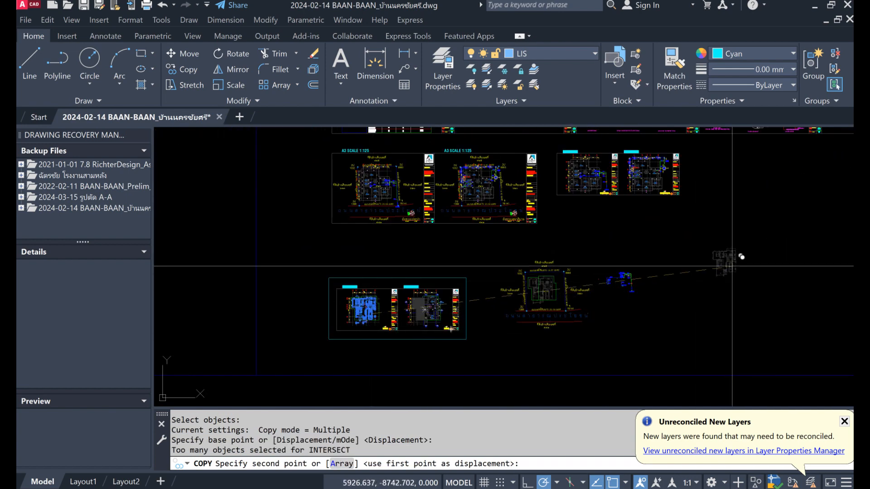
click(719, 286)
key(Return)
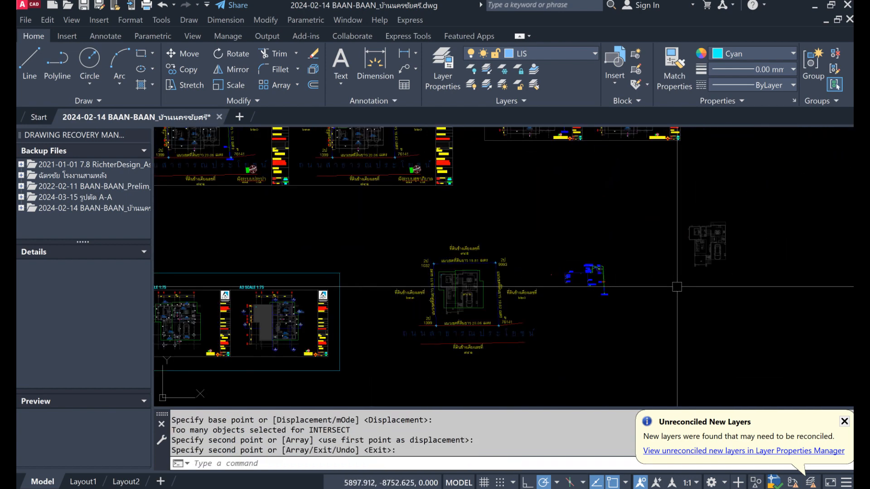
Step: Copy the water-pipe diagram block onto the copied floor plan, aligning its column marker with the centre of the plan's upper-left corner column
scroll(681, 287, up, 2)
click(182, 71)
scroll(589, 266, up, 4)
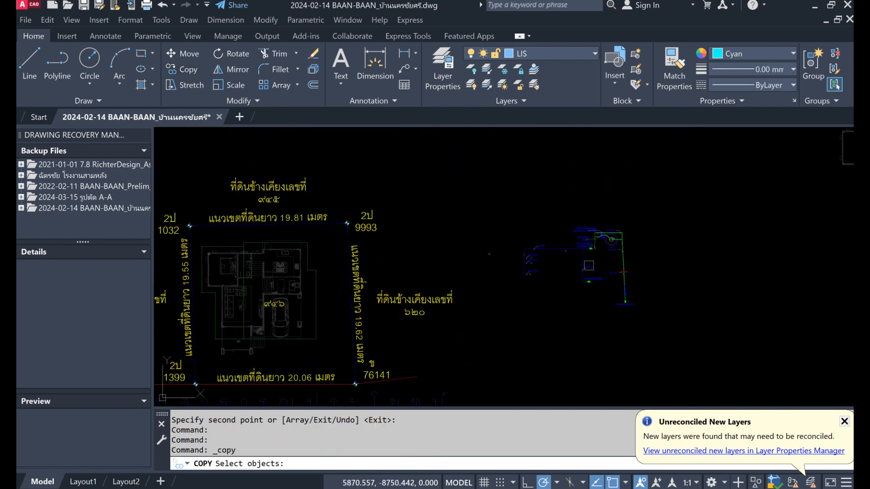
click(589, 251)
key(Return)
scroll(492, 254, up, 5)
scroll(469, 272, up, 8)
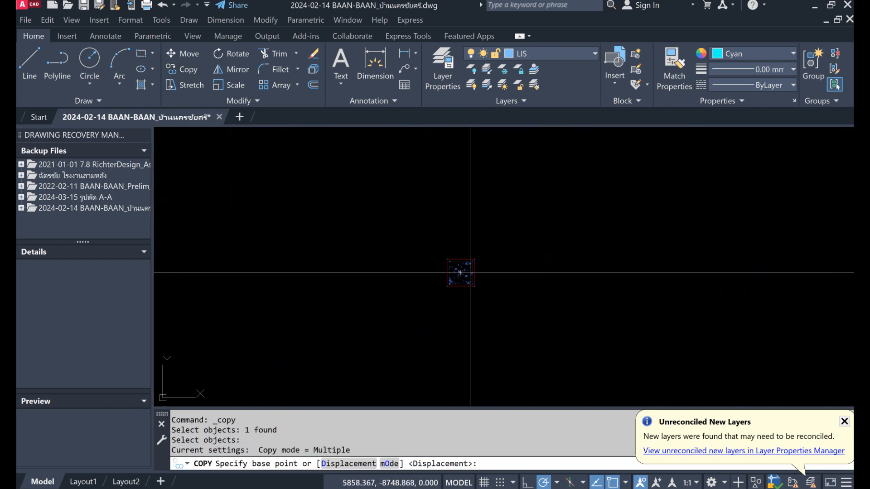
click(431, 230)
scroll(392, 302, down, 8)
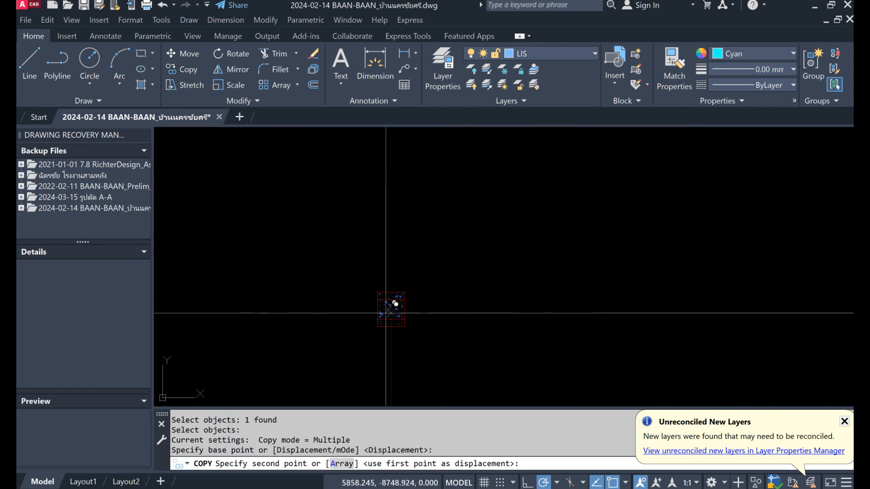
scroll(381, 305, down, 4)
scroll(369, 250, down, 6)
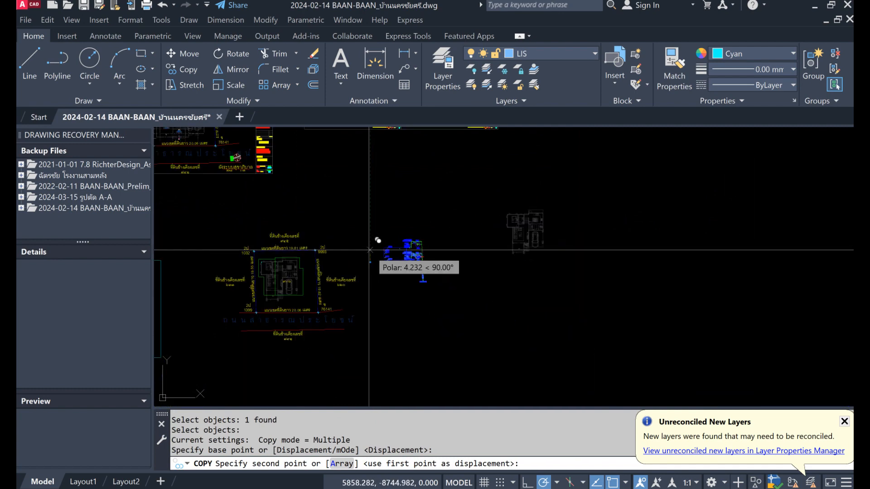
scroll(528, 212, up, 2)
scroll(499, 235, up, 10)
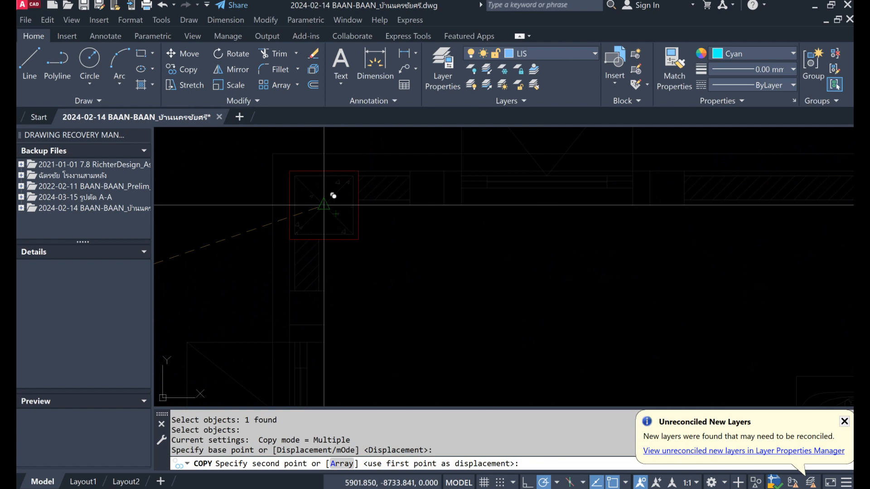
click(324, 206)
scroll(474, 238, down, 2)
key(Return)
scroll(499, 244, down, 8)
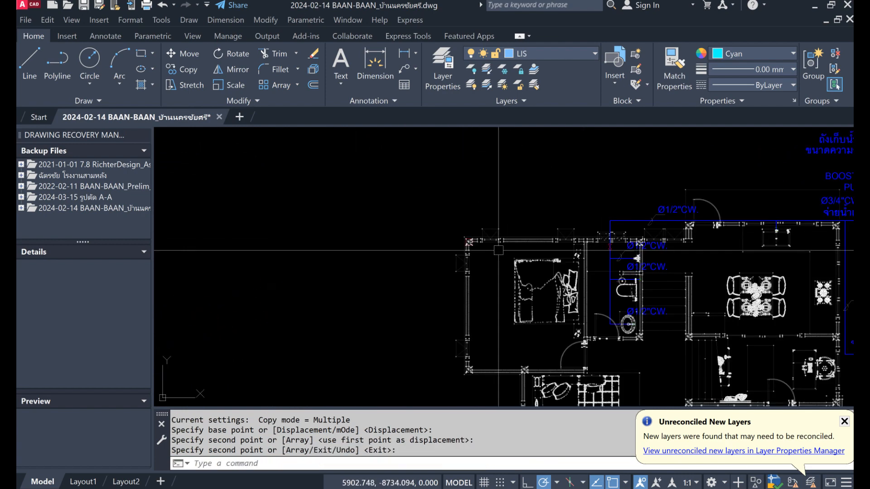
Step: Erase the water-pipe layout and the floor plan with its dimensions from the first A3 SCALE 1:75 sheet, keeping the frame and title block
scroll(503, 248, down, 4)
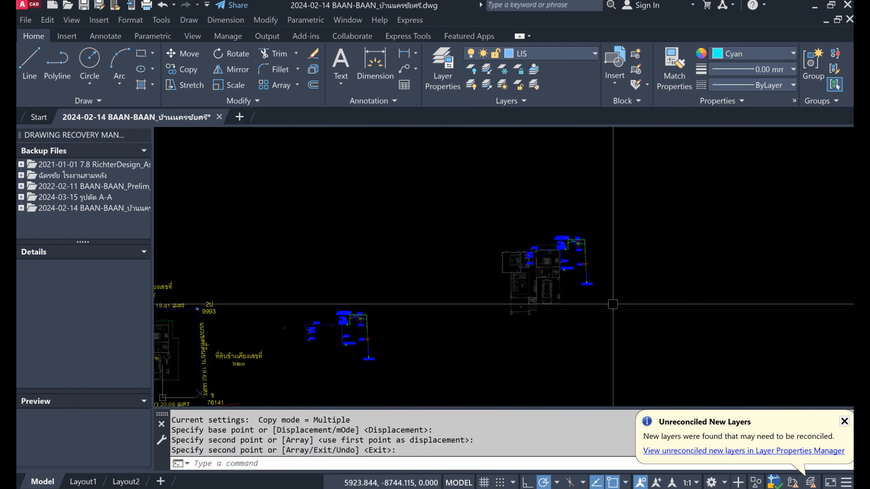
scroll(614, 306, down, 4)
scroll(461, 185, up, 4)
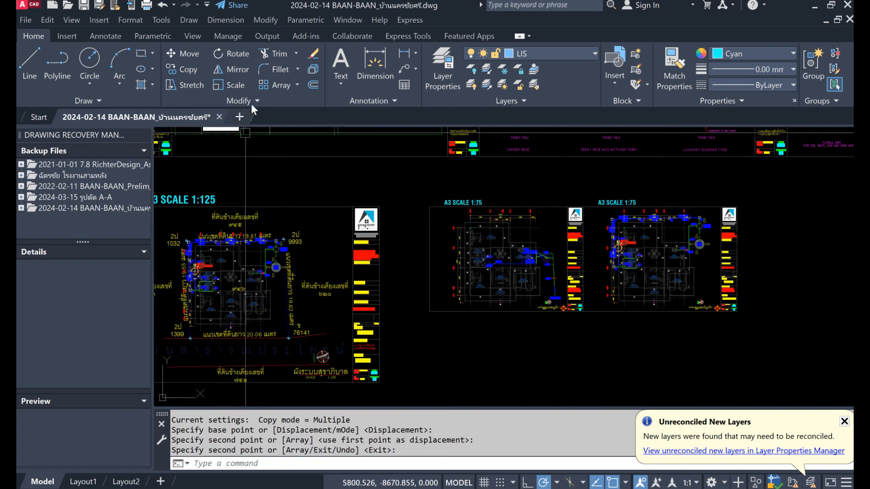
click(312, 54)
scroll(516, 250, up, 2)
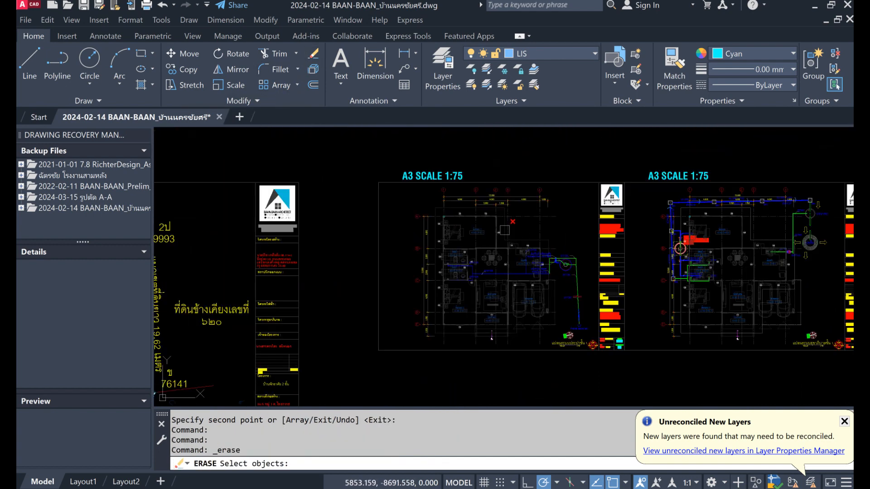
key(Return)
key(Return)
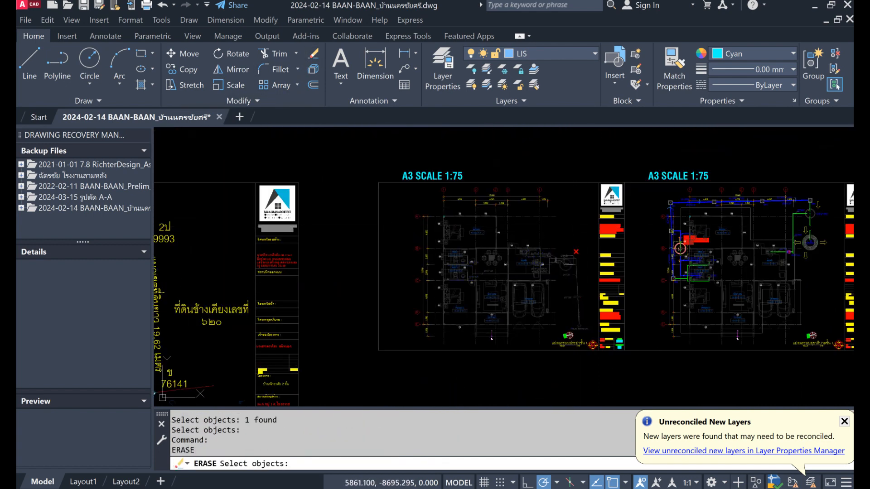
click(541, 223)
key(Return)
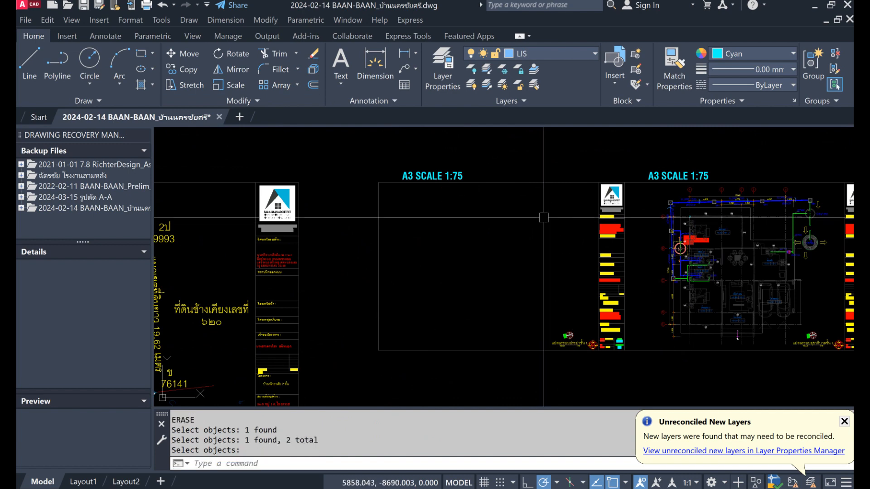
Step: Try erasing the floor plan and sanitary piping from the second A3 SCALE 1:75 sheet, and undo that erasure
key(Return)
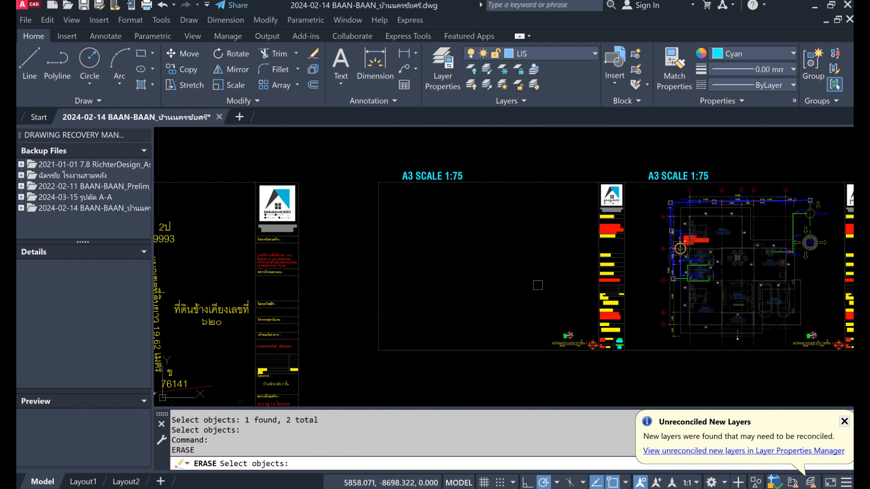
scroll(538, 285, down, 2)
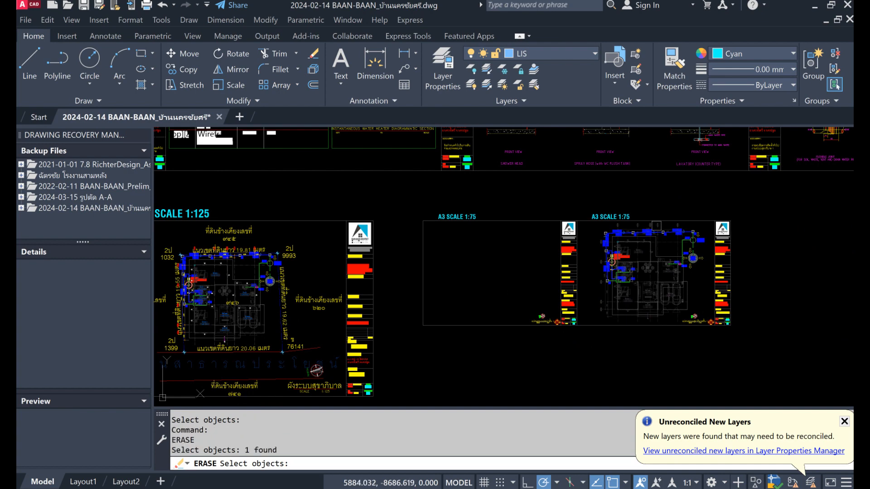
key(Return)
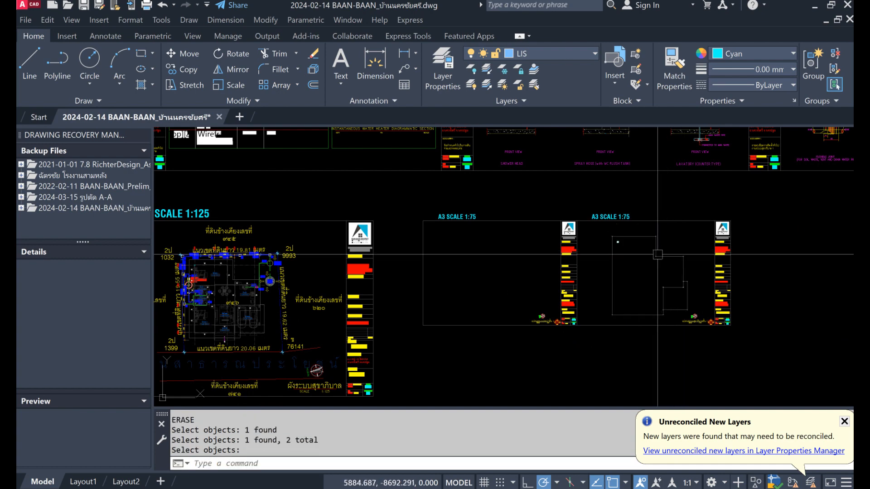
scroll(603, 239, down, 4)
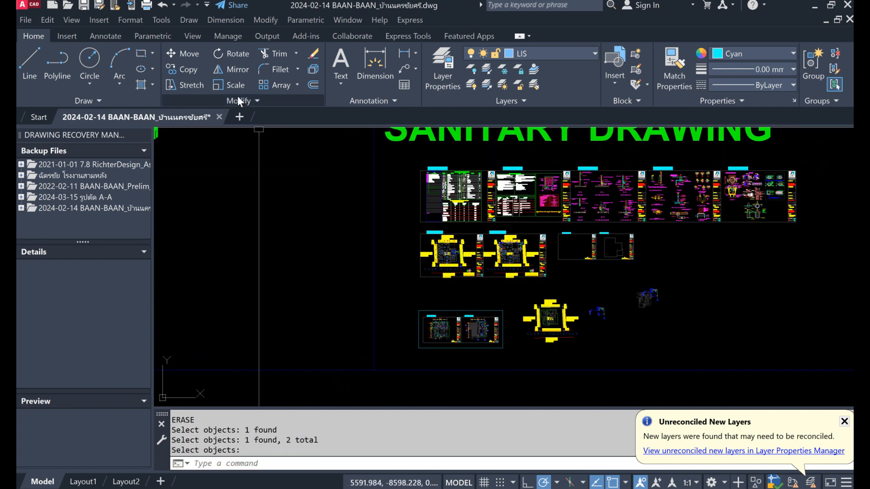
click(163, 4)
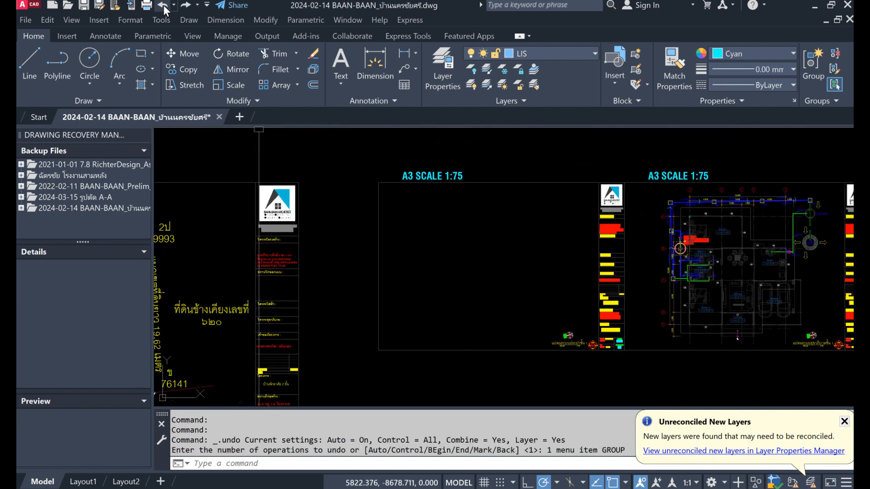
Step: Copy the entire second A3 SCALE 1:75 sheet, including its plan, frame and title block, horizontally into the empty space to its right
scroll(263, 206, down, 4)
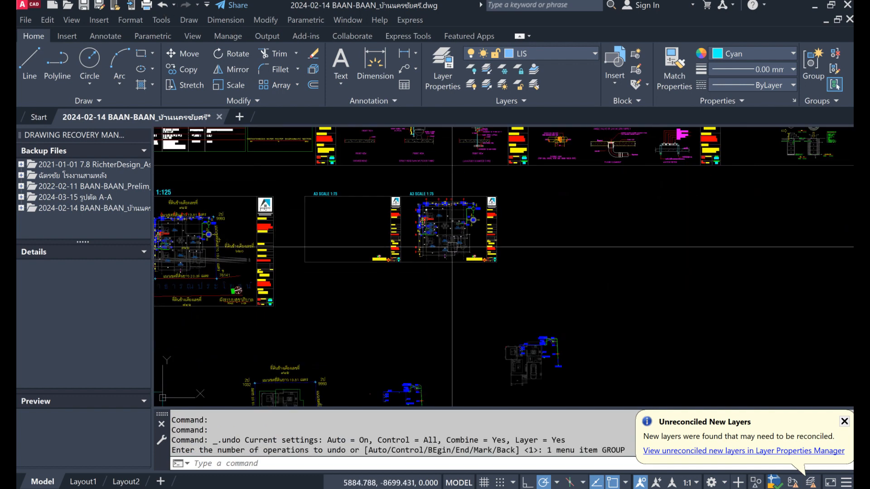
scroll(439, 218, up, 4)
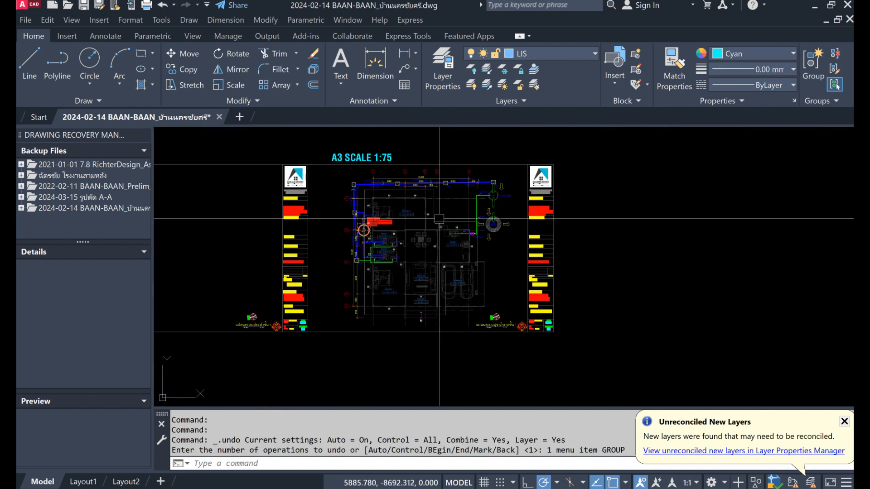
click(184, 72)
click(364, 230)
click(335, 163)
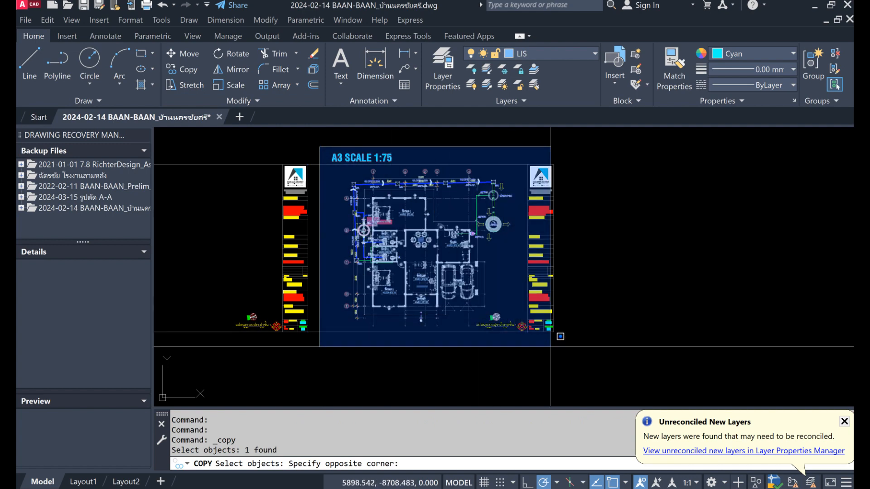
click(575, 368)
scroll(414, 231, down, 4)
key(Return)
click(407, 312)
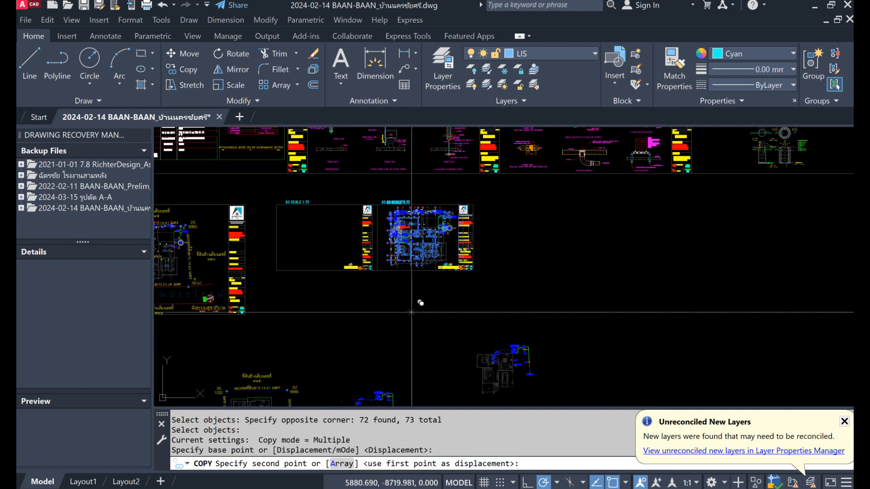
click(584, 312)
key(Return)
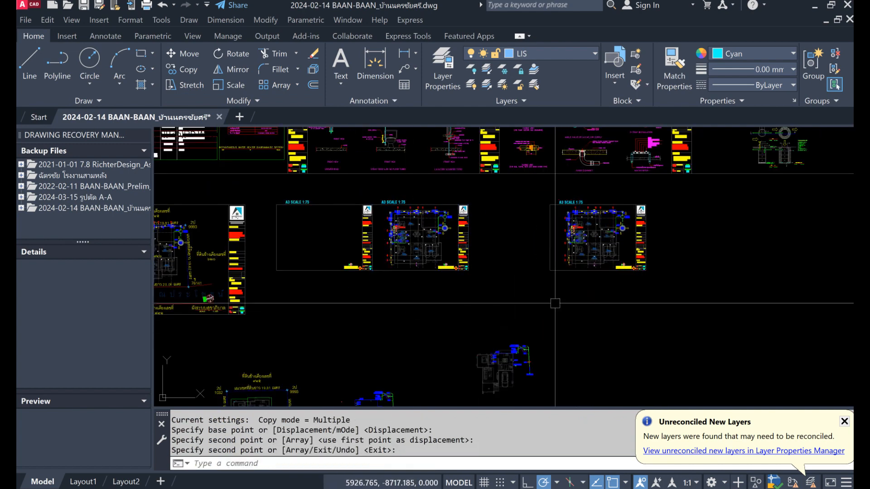
Step: Erase the frame, title block, scale label and sanitary piping of the original second A3 SCALE 1:75 sheet
scroll(415, 241, up, 5)
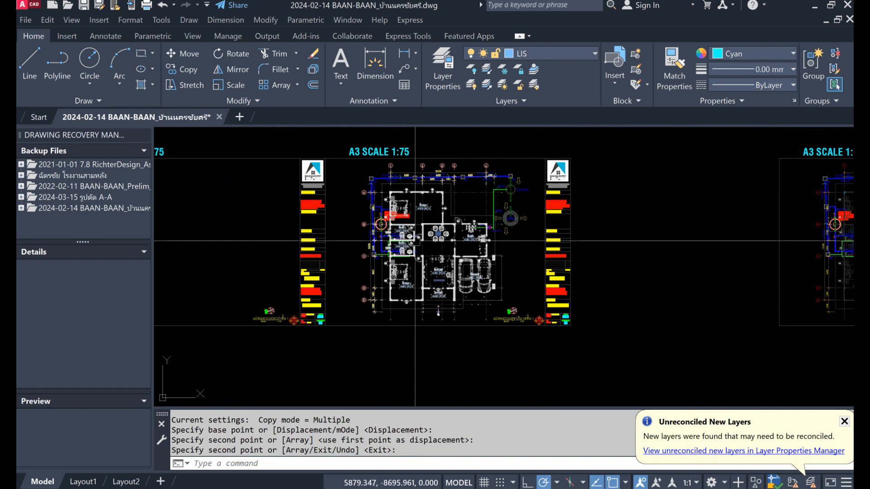
click(315, 53)
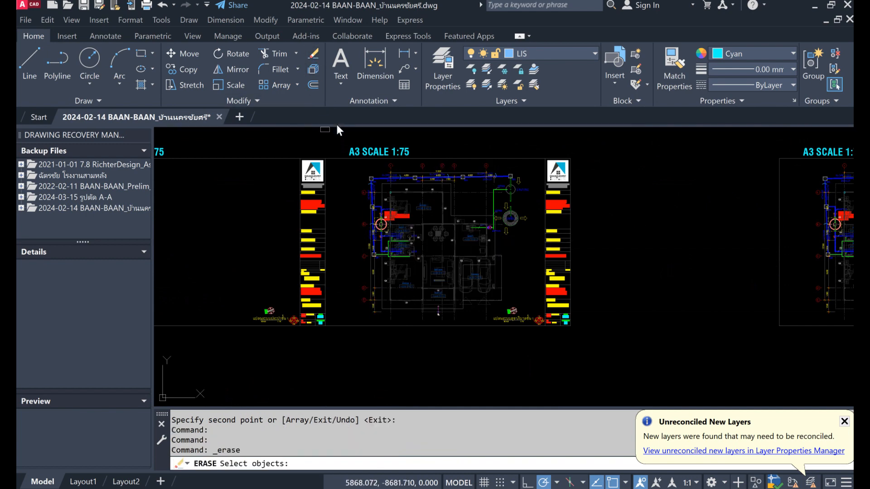
click(340, 141)
click(594, 347)
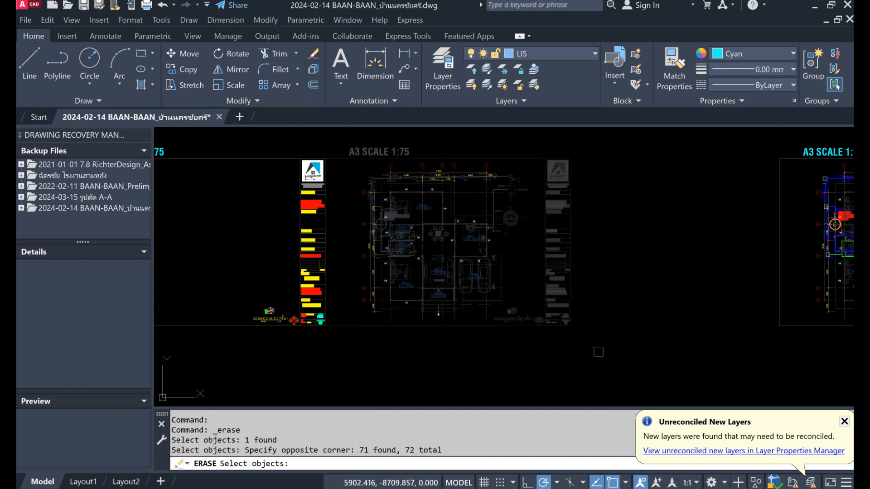
key(Return)
Step: Erase the dimensioned floor plan left over from the original second sheet
key(Return)
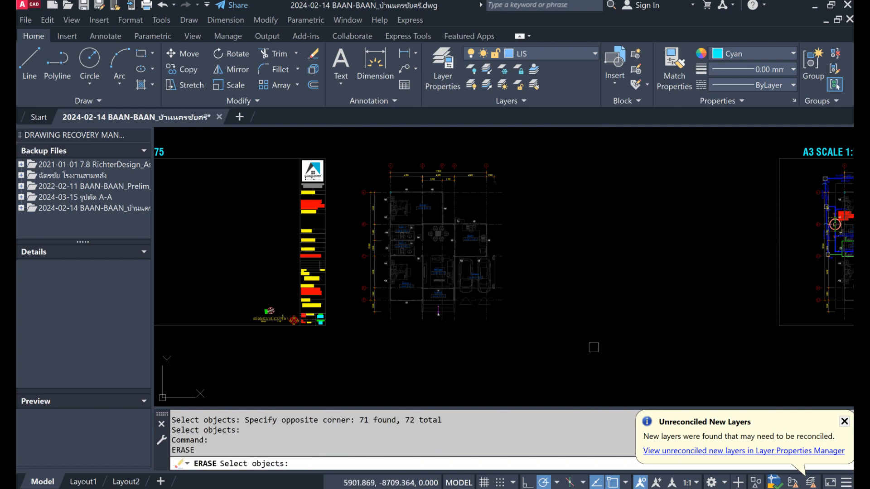
click(347, 143)
click(544, 347)
key(Return)
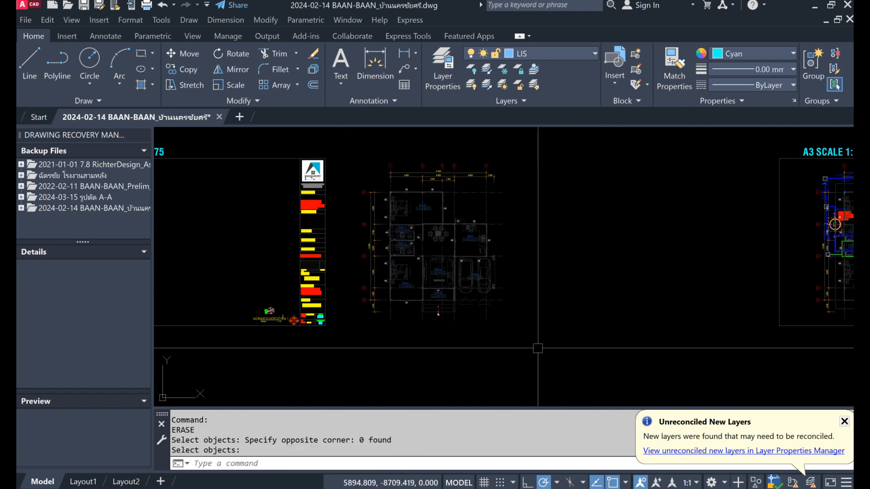
click(314, 54)
click(347, 133)
click(535, 345)
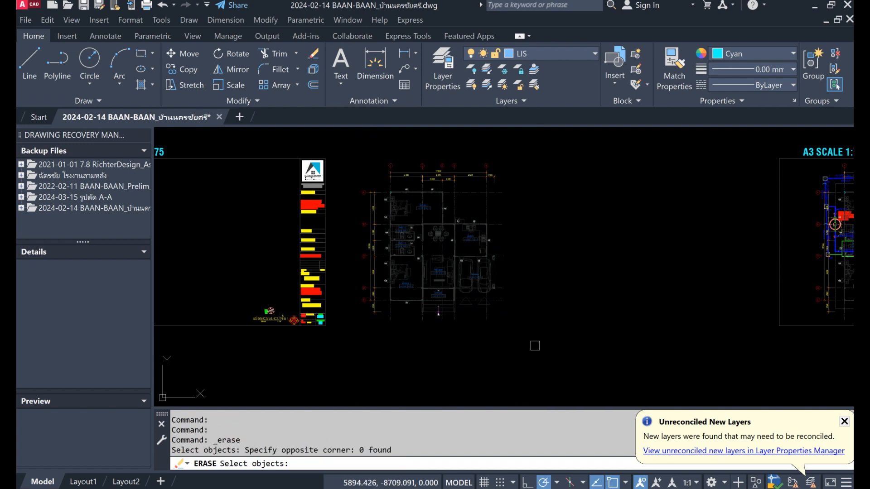
key(Return)
key(Return)
key(Return)
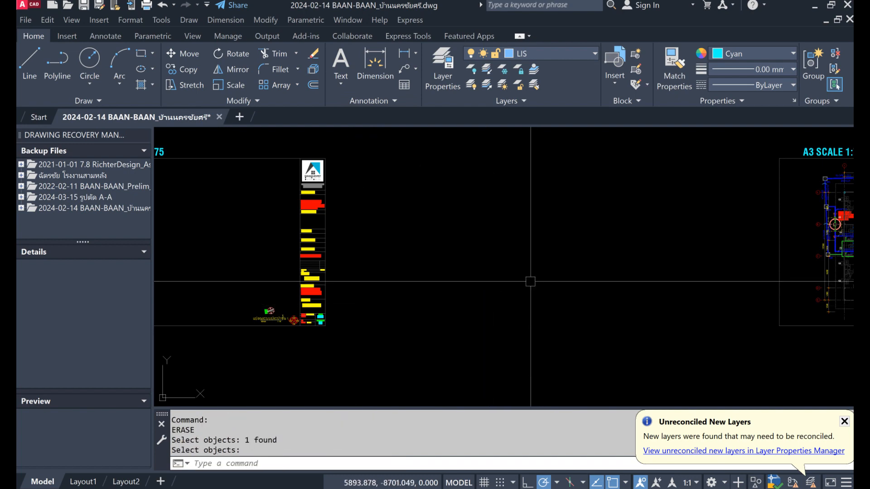
Step: Copy the emptied A3 SCALE 1:75 sheet by its upper-left corner to its upper-right corner, so both frames adjoin
scroll(536, 280, down, 3)
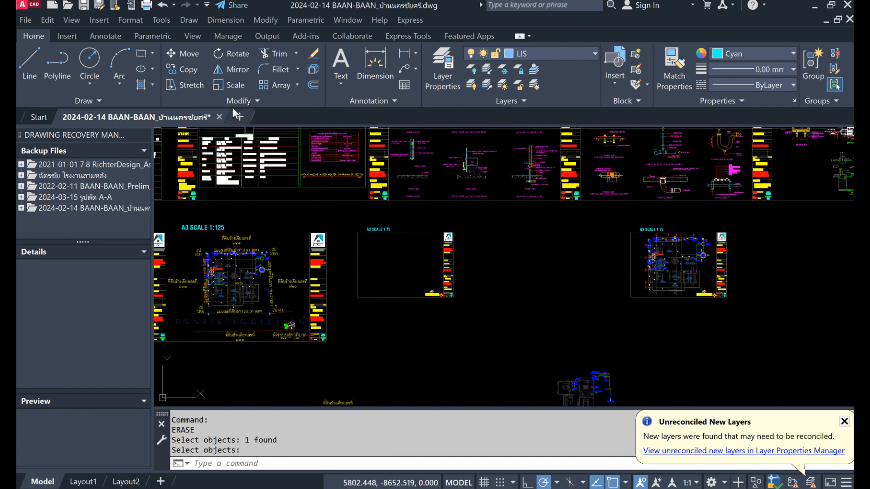
click(193, 73)
click(349, 210)
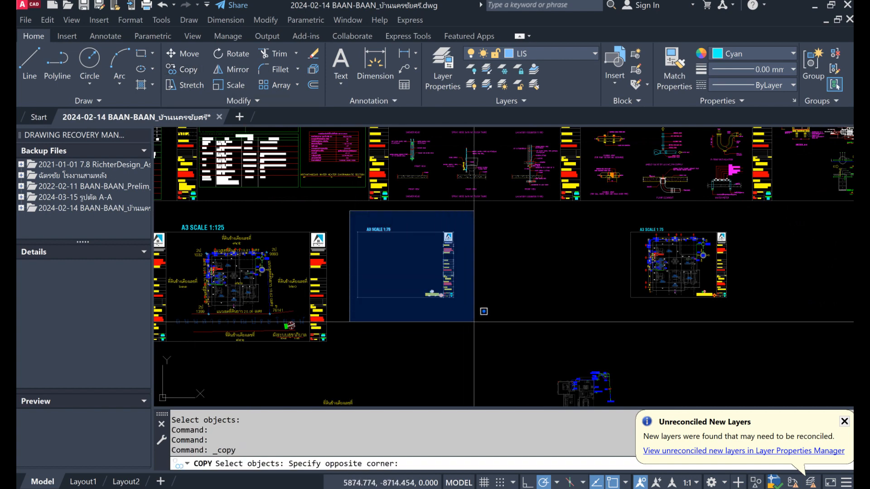
click(478, 332)
key(Return)
click(358, 232)
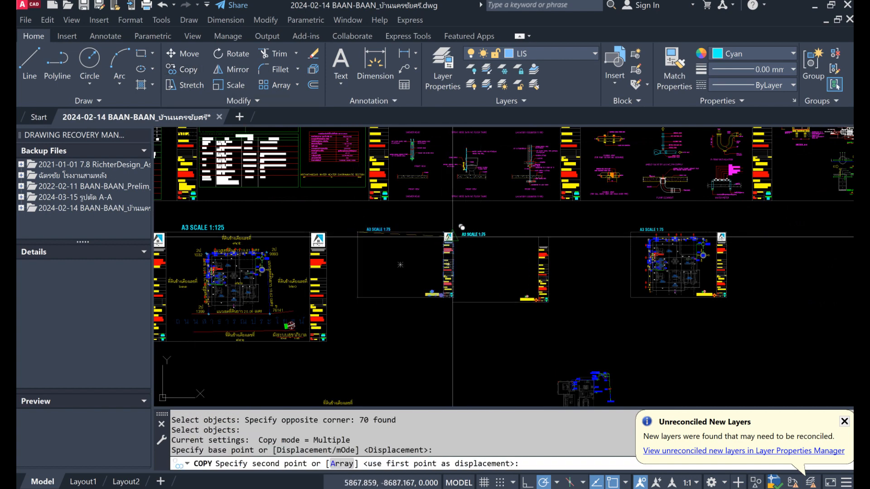
scroll(457, 236, up, 4)
click(446, 224)
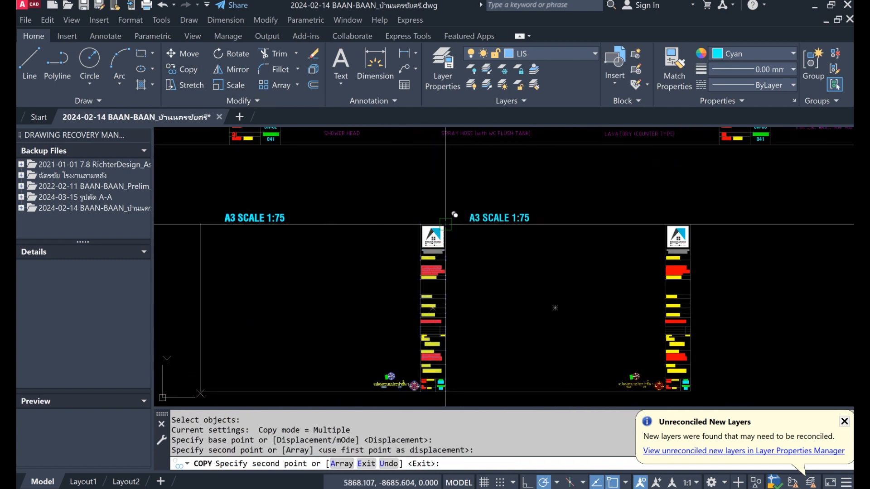
key(Return)
Step: Update the adjoining copied sheet's title block: drawing name แปลนระบบประปาชั้น 2 and sheet number SN-09
scroll(399, 270, up, 5)
scroll(400, 269, down, 8)
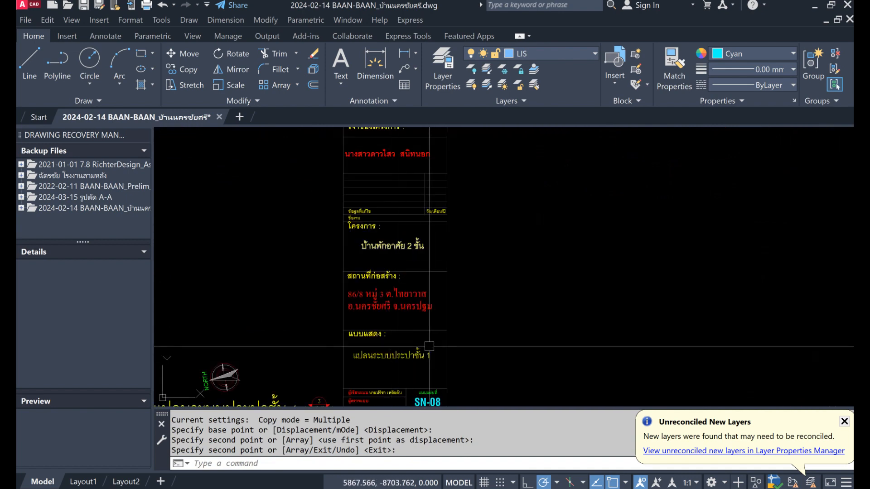
scroll(453, 272, up, 4)
scroll(599, 294, up, 4)
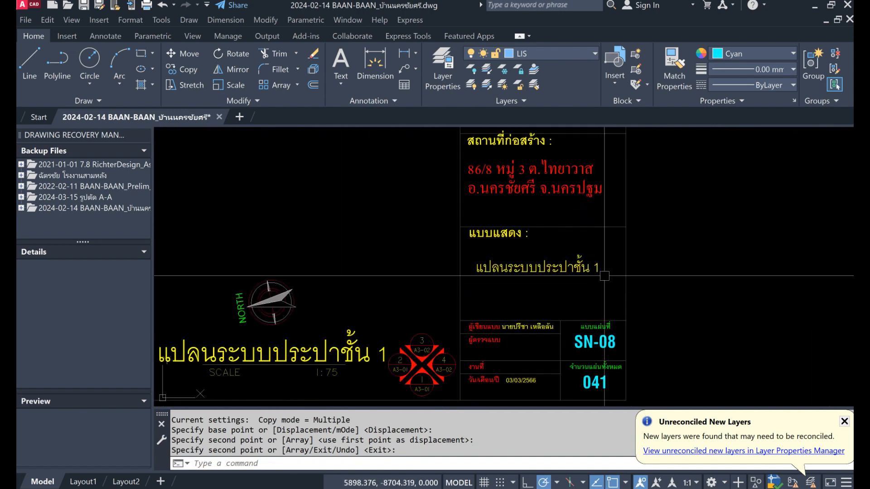
click(598, 268)
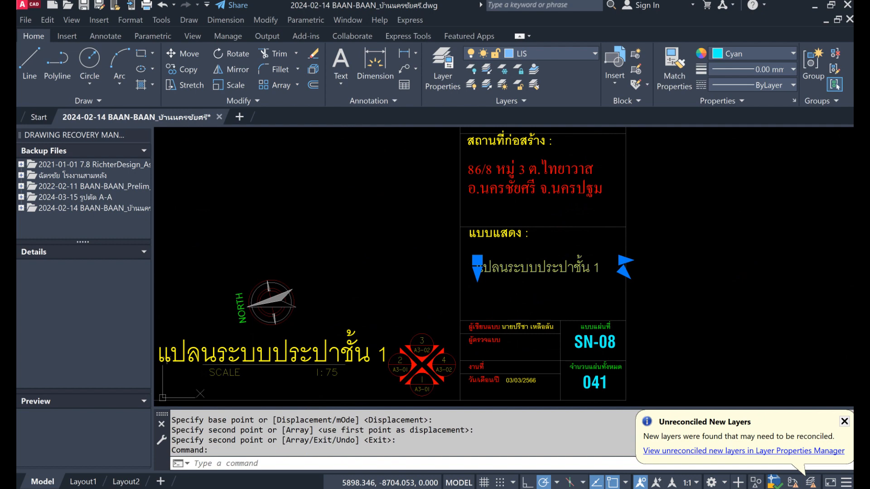
double_click(598, 268)
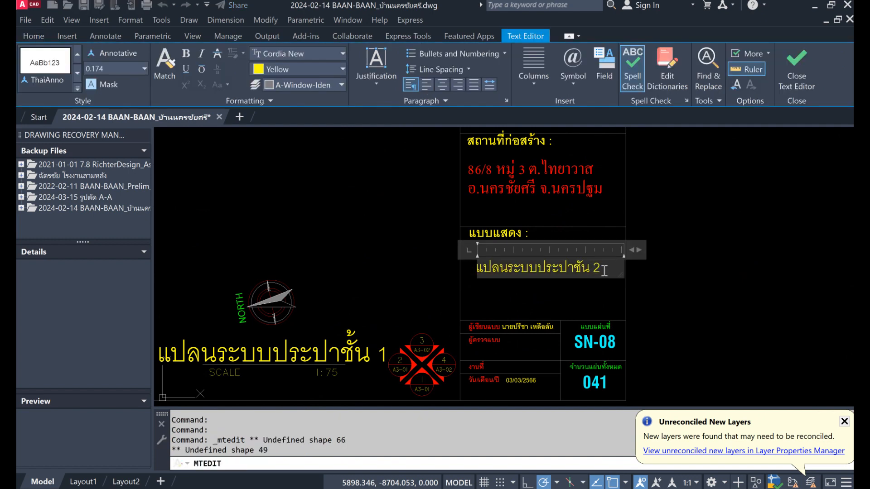
click(686, 293)
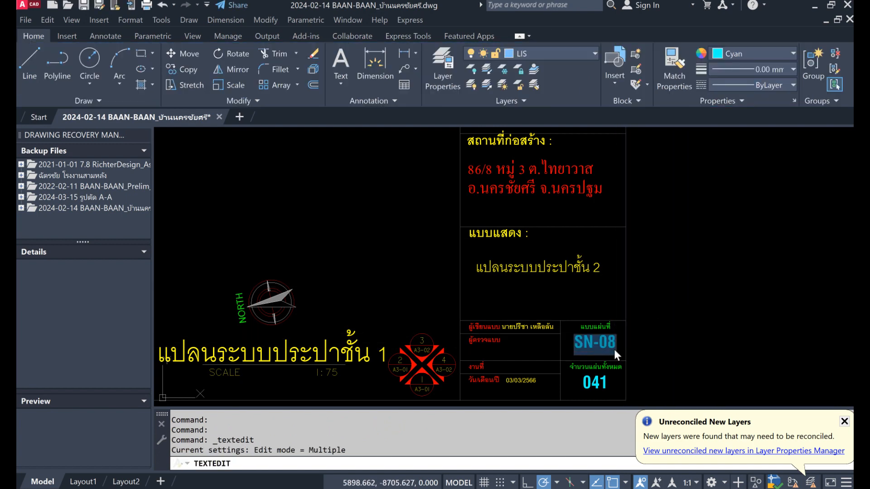
click(614, 349)
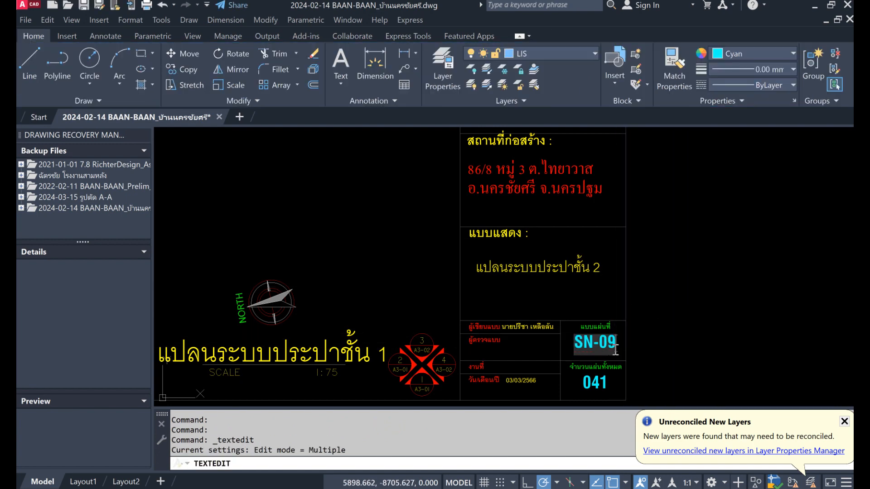
key(Return)
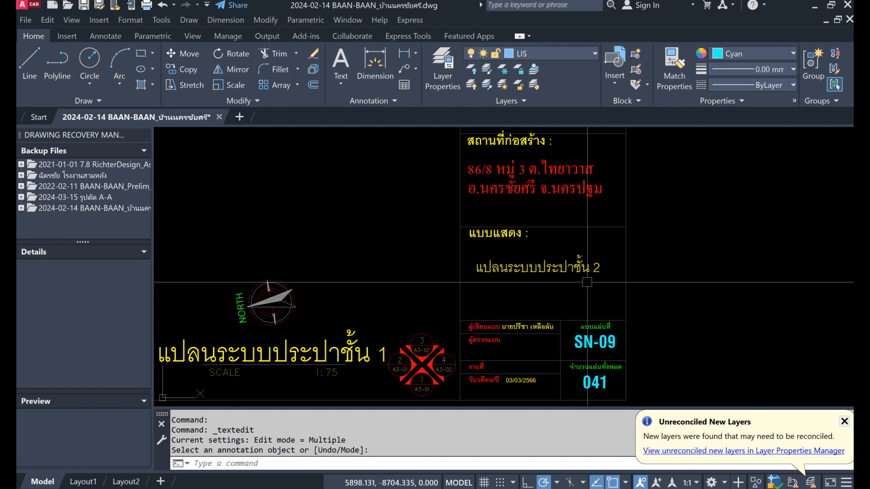
Step: Copy the dimensioned grid of the first source plan sheet into the first emptied A3 SCALE 1:75 sheet, matching the frames' upper-left corners
scroll(657, 295, down, 6)
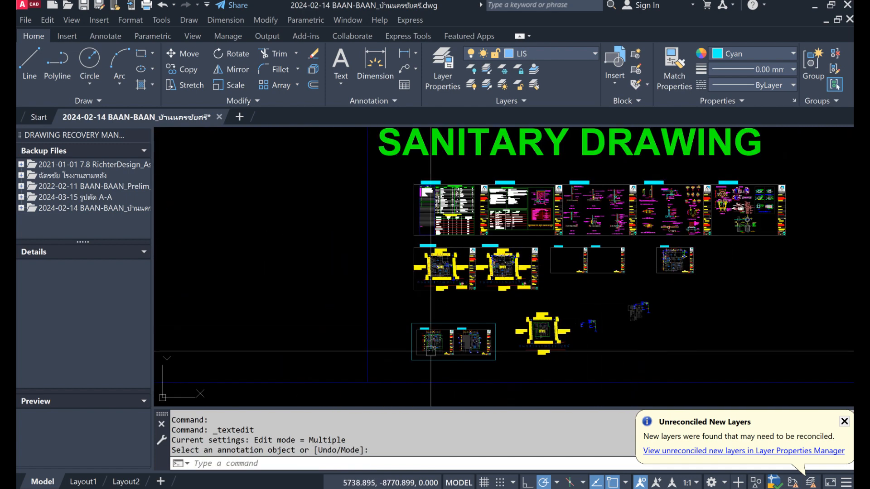
scroll(430, 351, up, 6)
click(184, 69)
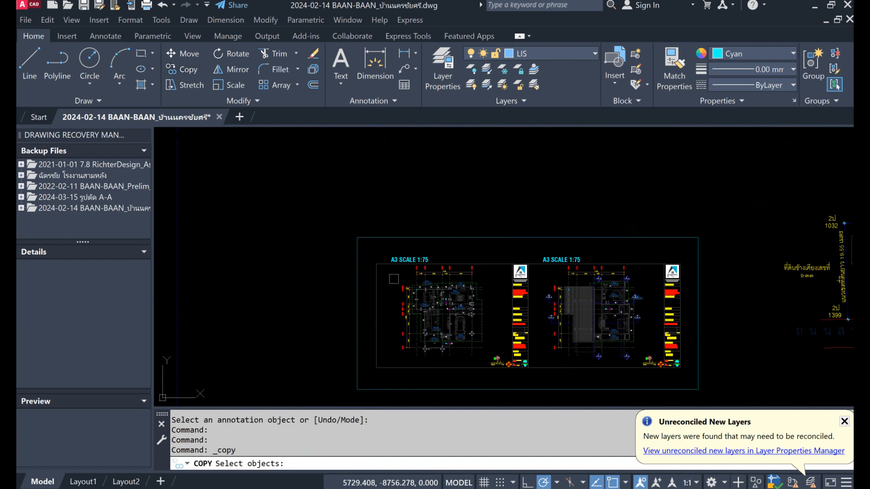
scroll(438, 275, up, 2)
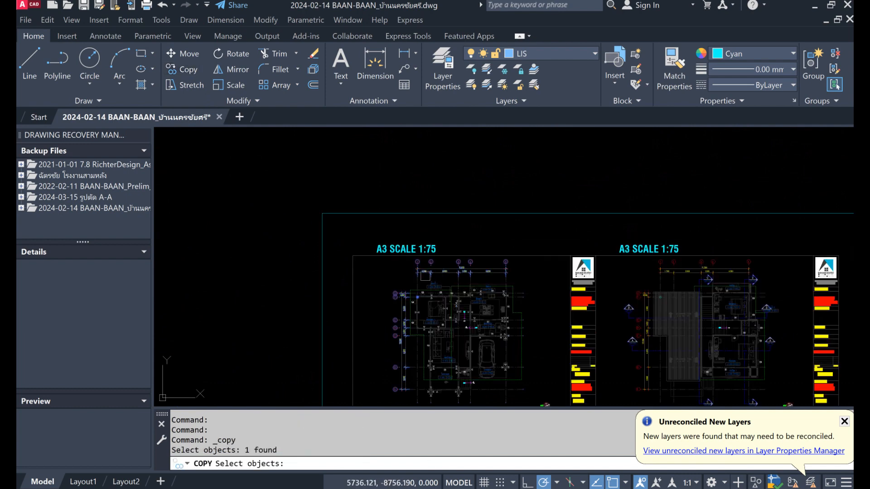
key(Return)
click(362, 249)
scroll(363, 272, down, 5)
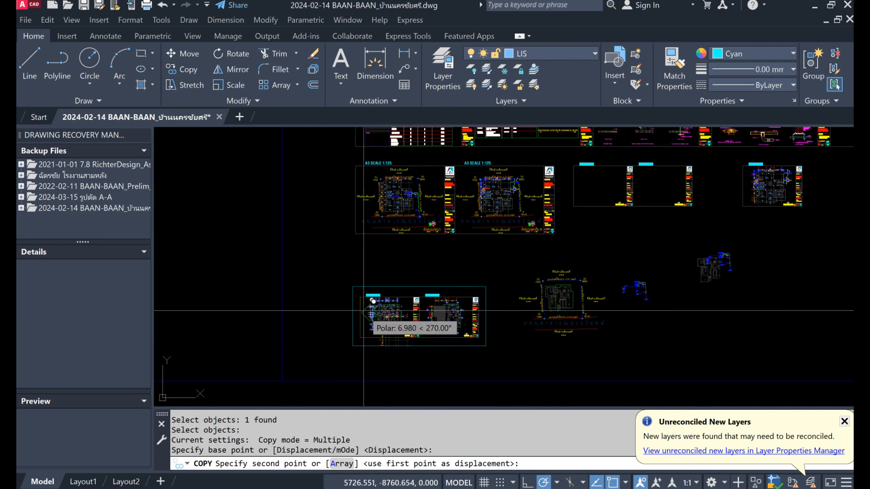
scroll(589, 168, up, 6)
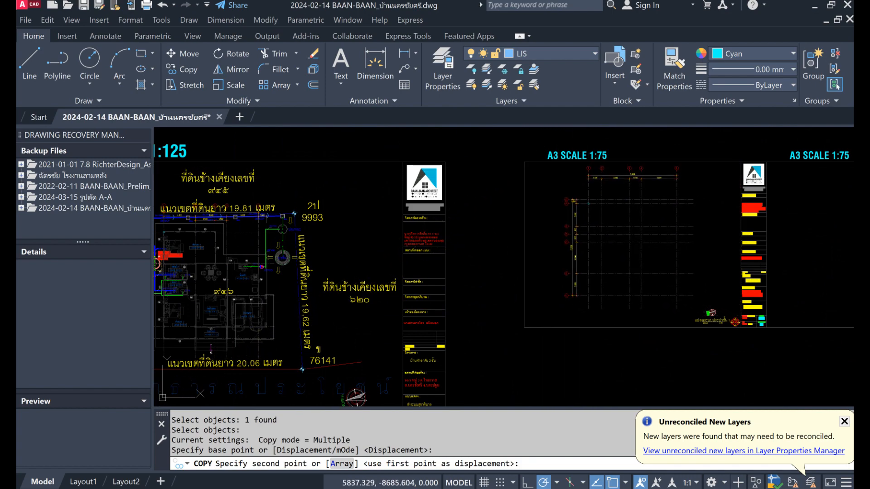
click(524, 163)
Step: Place another copy of the dimensioned grid in the adjoining SN-09 sheet, aligned to its frame's upper-left corner
scroll(467, 220, down, 6)
scroll(563, 214, up, 8)
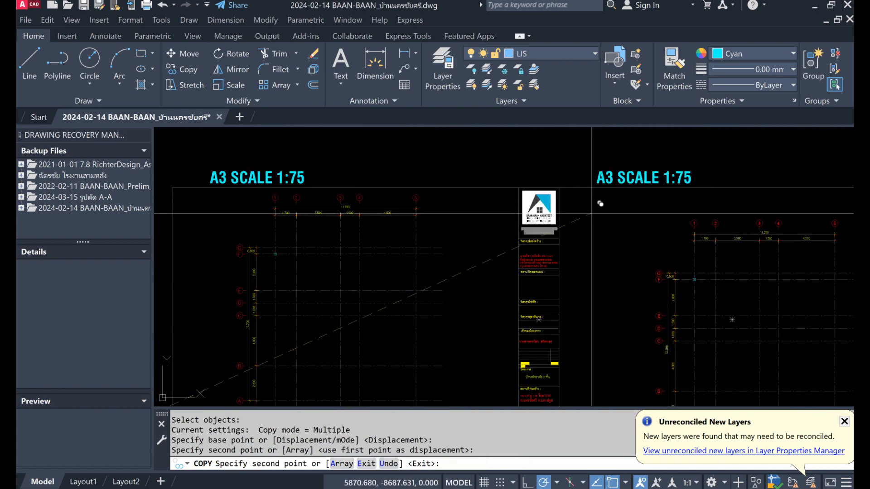
click(565, 191)
key(Return)
scroll(295, 153, down, 6)
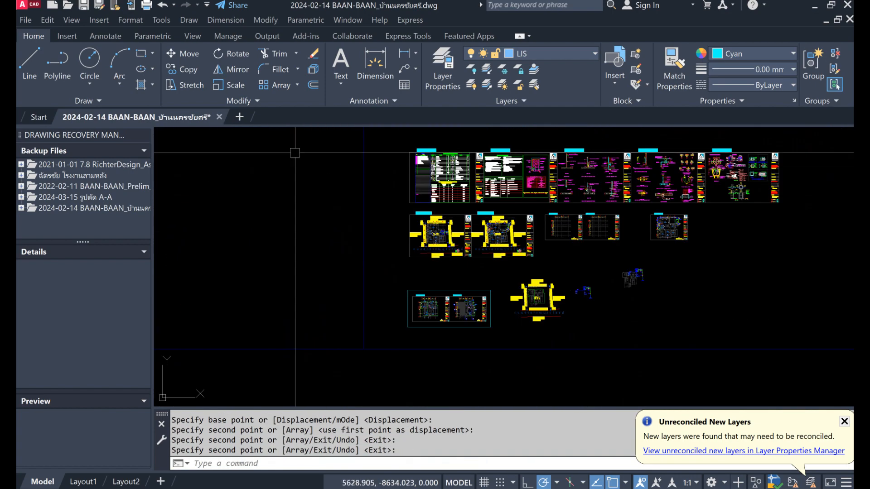
click(182, 69)
scroll(514, 168, down, 4)
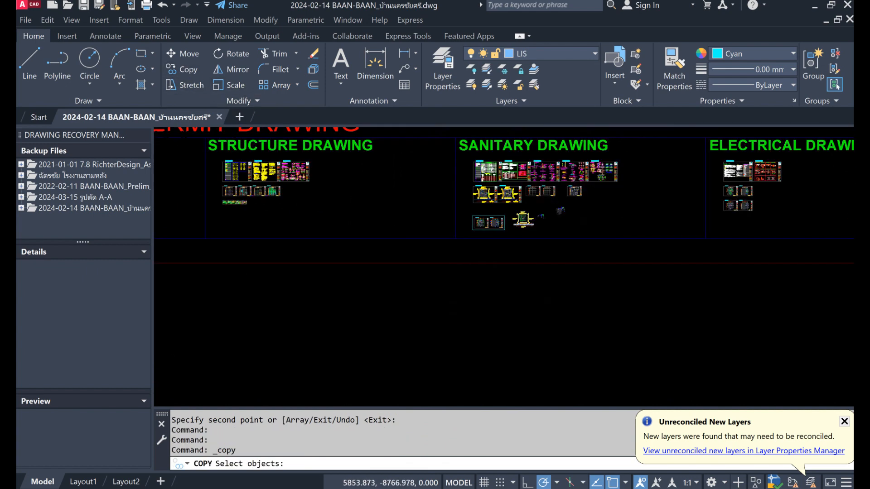
scroll(539, 219, down, 2)
scroll(420, 274, up, 12)
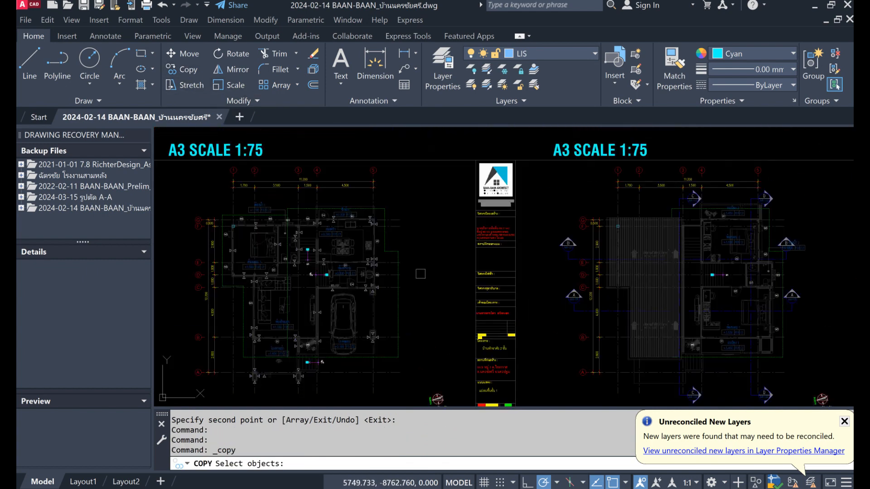
click(354, 314)
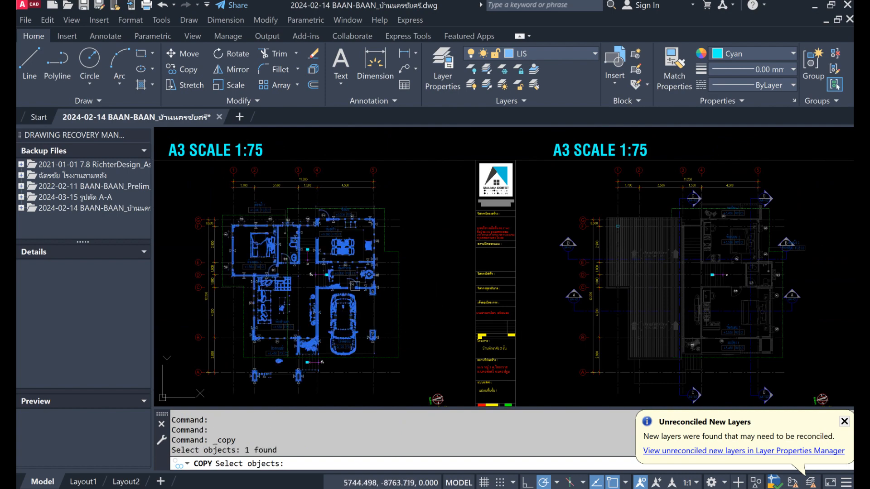
scroll(327, 275, up, 6)
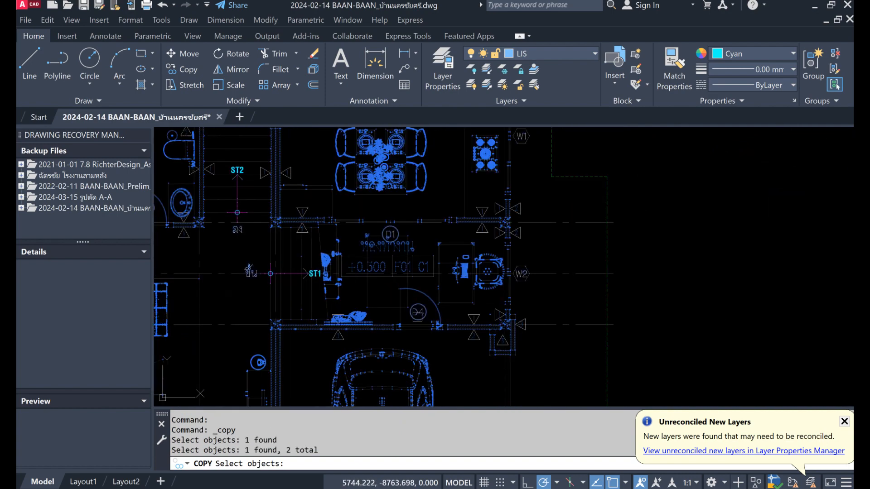
scroll(417, 314, down, 4)
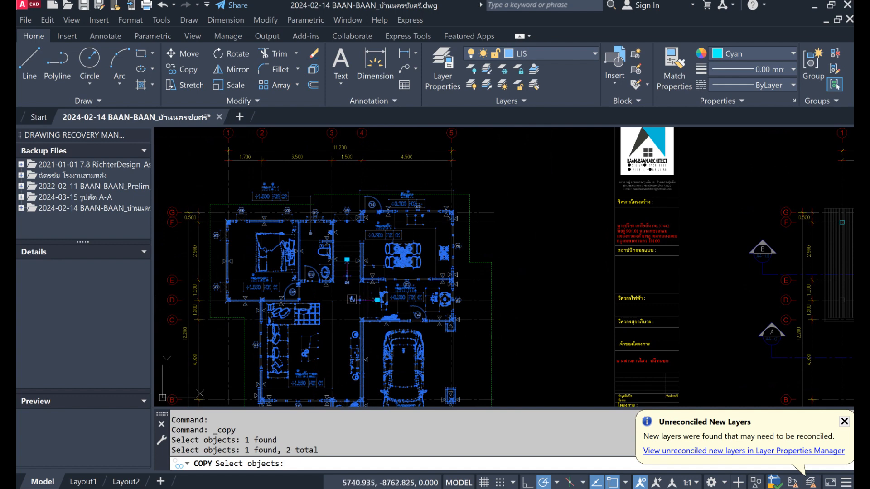
key(Return)
scroll(235, 214, up, 10)
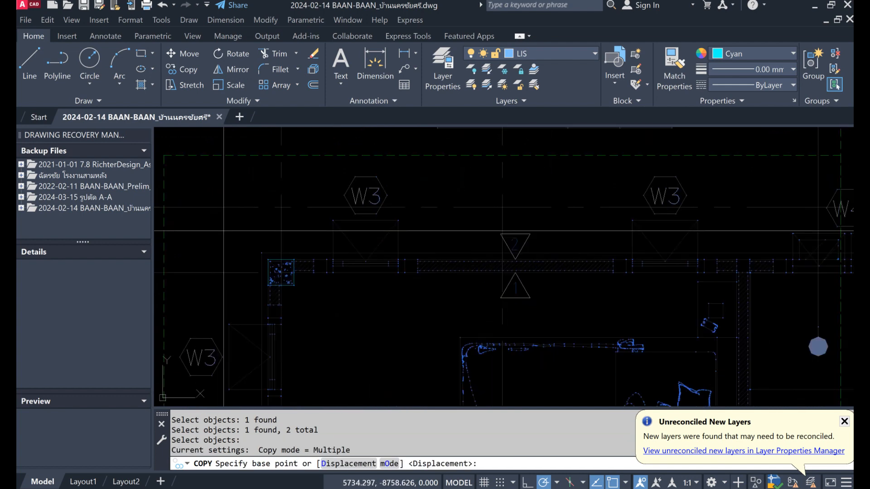
key(Escape)
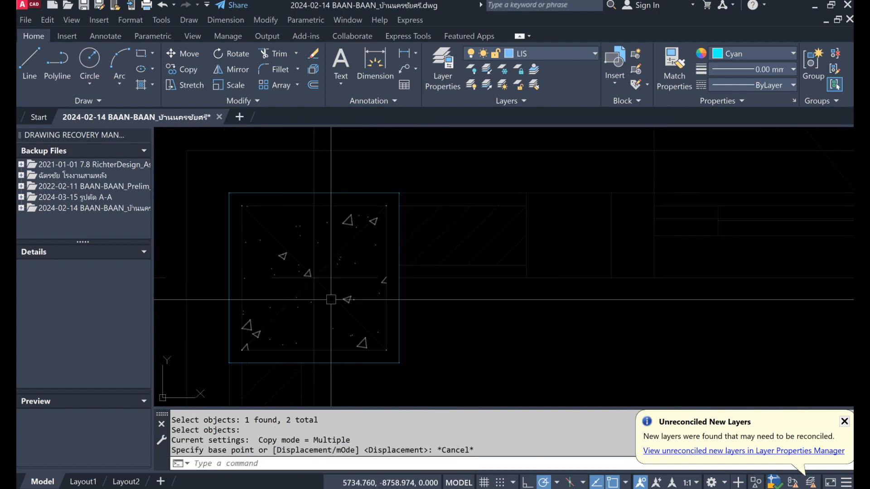
Step: Copy the first-floor plan with its room labels into the SN-08 sheet, from its corner column centre to the intersection of grids 1 and F
scroll(398, 136, down, 2)
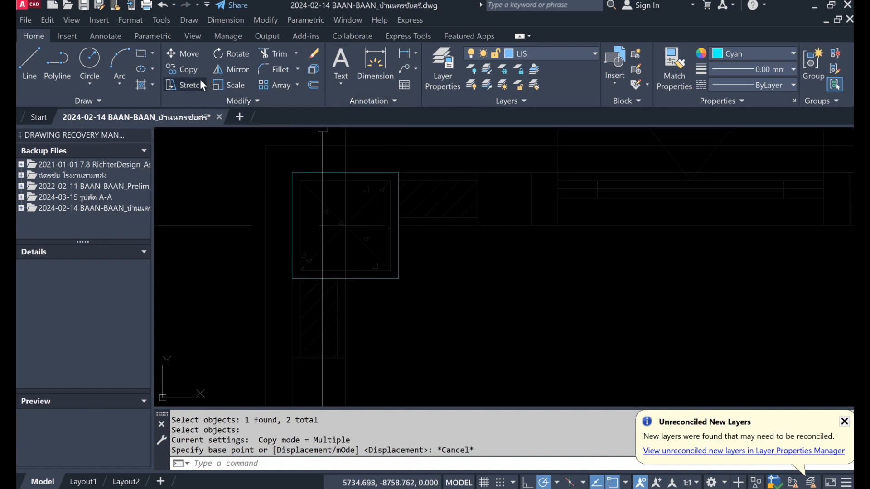
click(183, 69)
scroll(368, 234, down, 6)
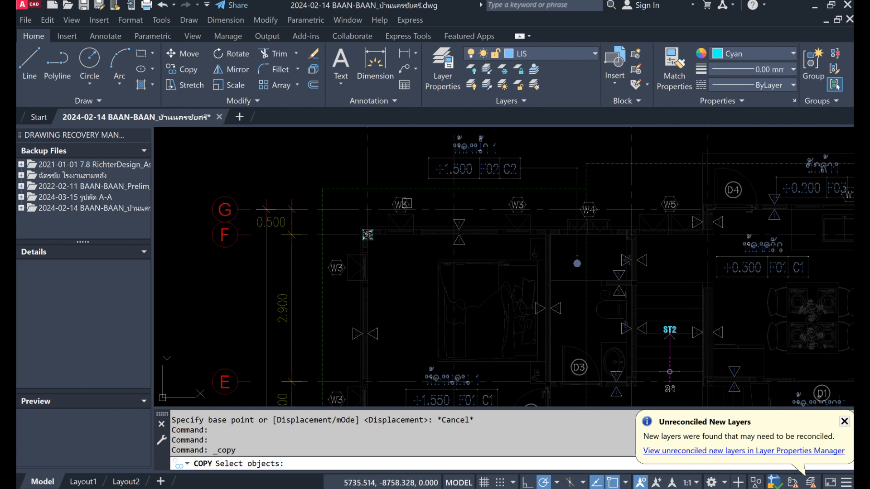
click(367, 234)
click(408, 206)
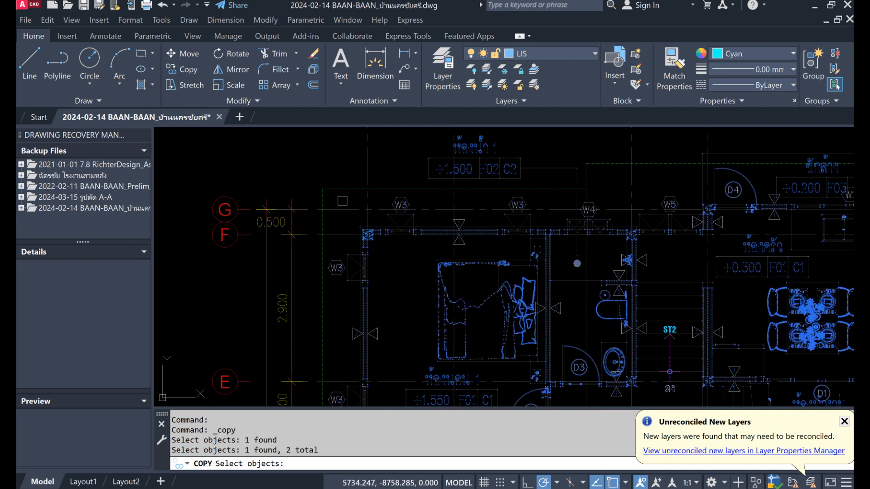
click(340, 189)
key(Return)
scroll(366, 228, up, 6)
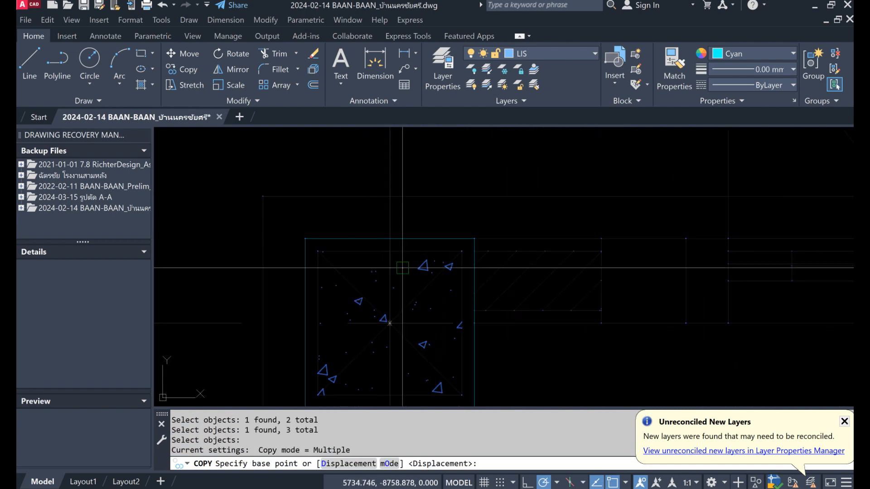
click(389, 323)
scroll(362, 311, down, 8)
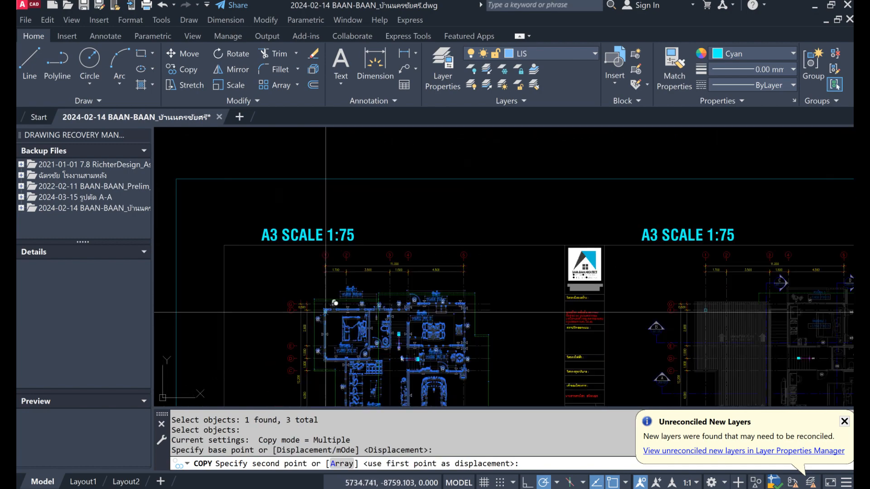
scroll(326, 310, down, 3)
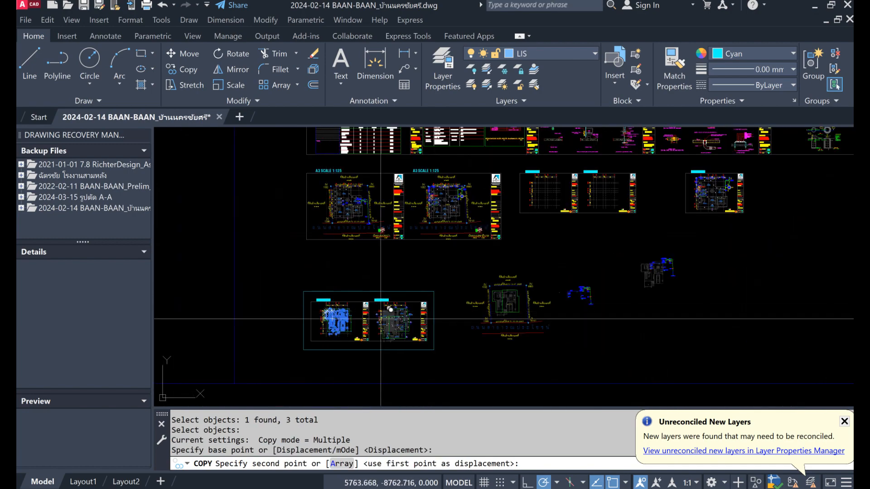
scroll(520, 205, up, 6)
scroll(520, 205, up, 8)
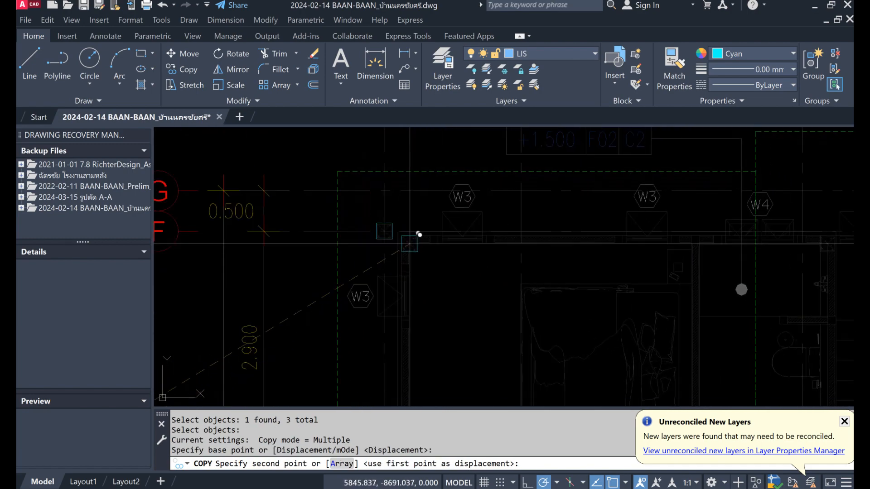
middle_drag(384, 213, 365, 220)
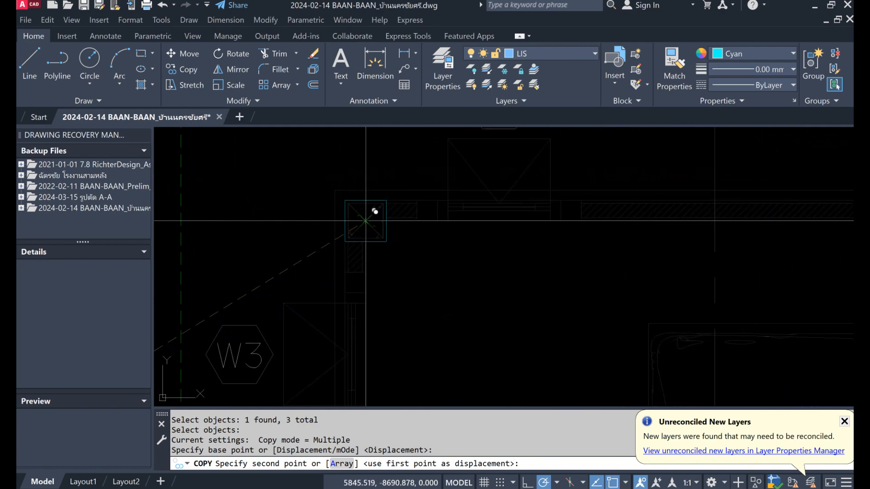
click(366, 221)
key(Return)
Step: Copy the second-floor plan with its roof and room labels into the SN-09 sheet, from its corner column centre to the intersection of grids 1 and F
scroll(496, 198, down, 6)
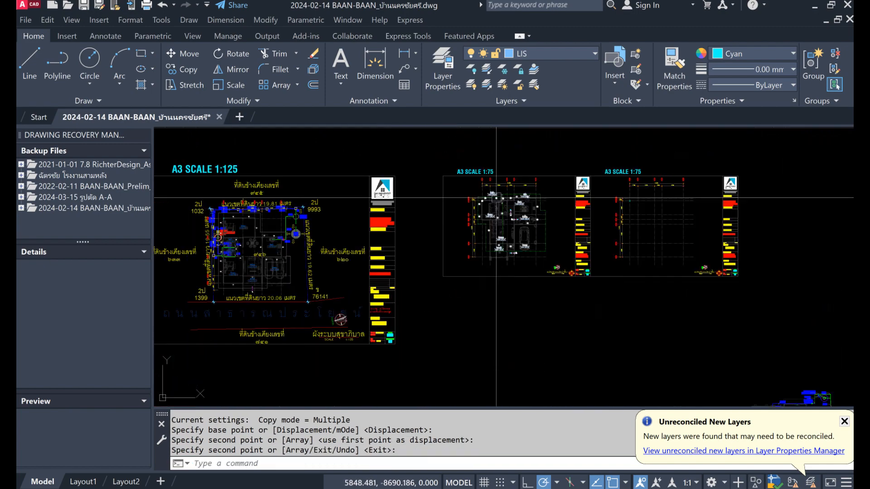
scroll(497, 198, down, 3)
scroll(432, 216, up, 5)
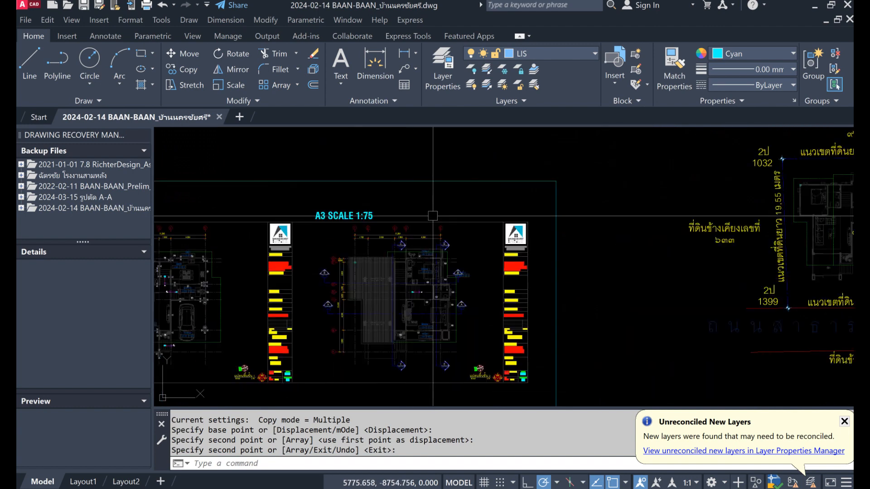
key(Return)
scroll(441, 310, up, 2)
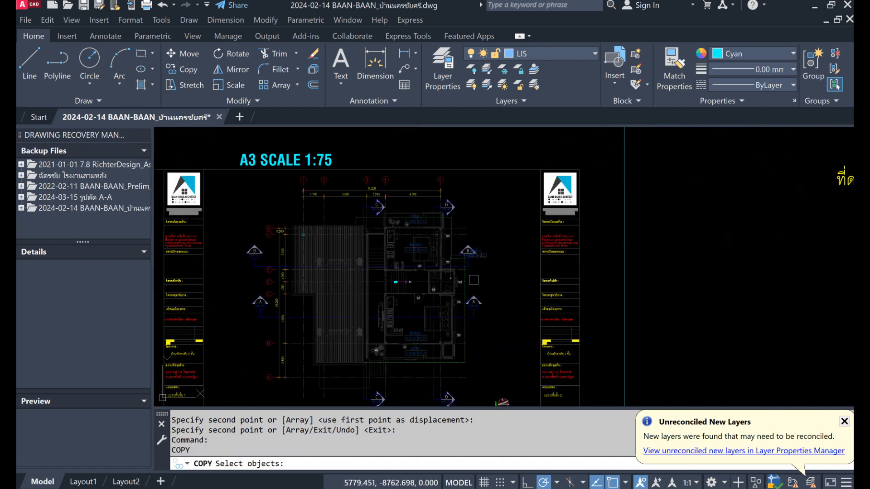
scroll(474, 280, up, 3)
click(494, 224)
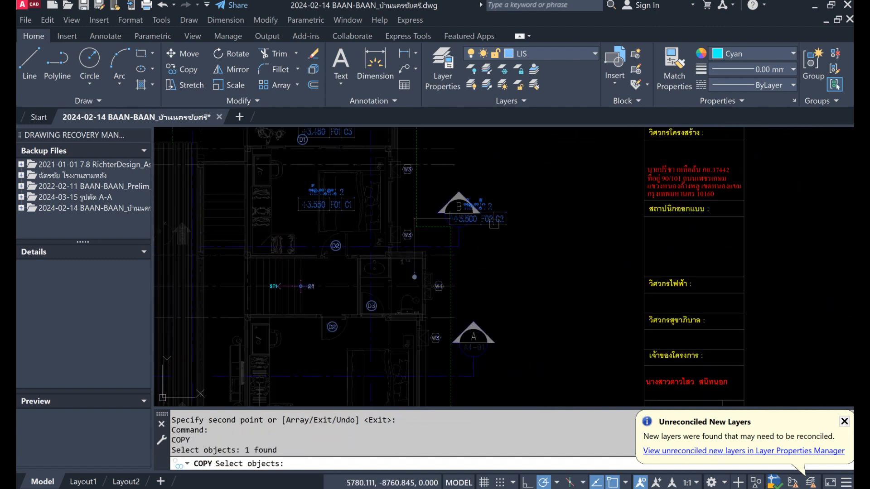
click(449, 270)
scroll(517, 281, down, 4)
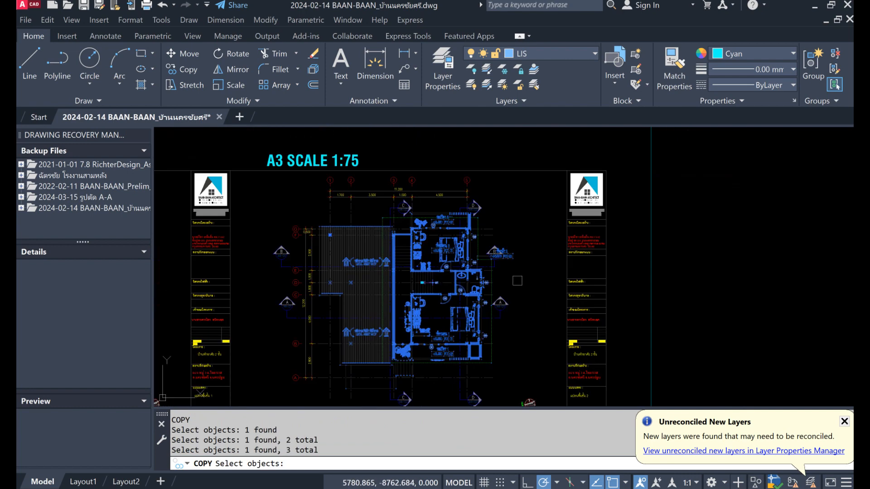
key(Return)
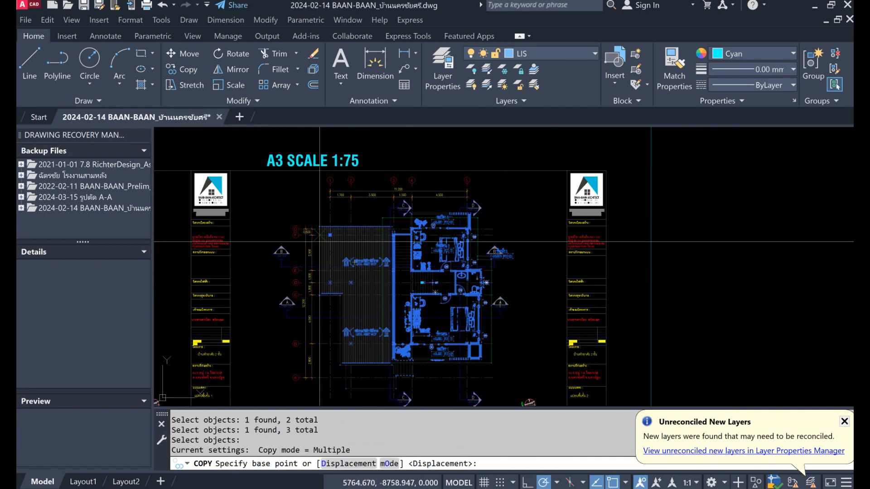
scroll(363, 200, up, 10)
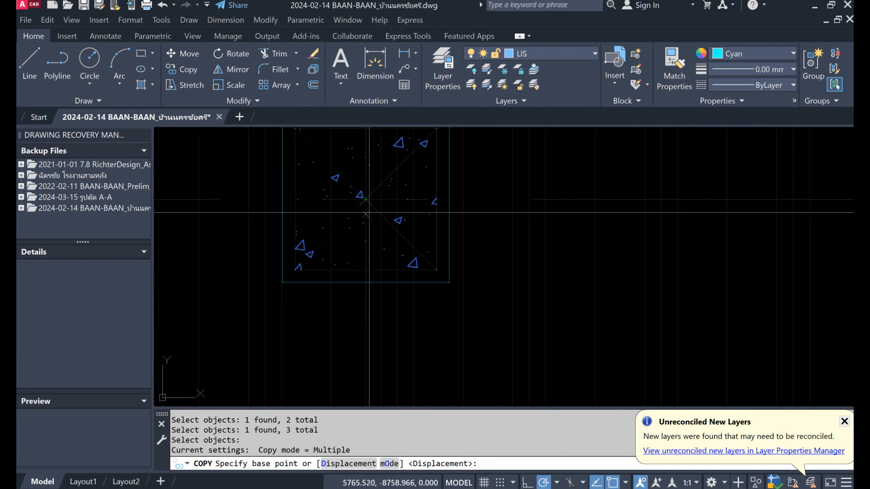
click(366, 200)
scroll(326, 259, down, 10)
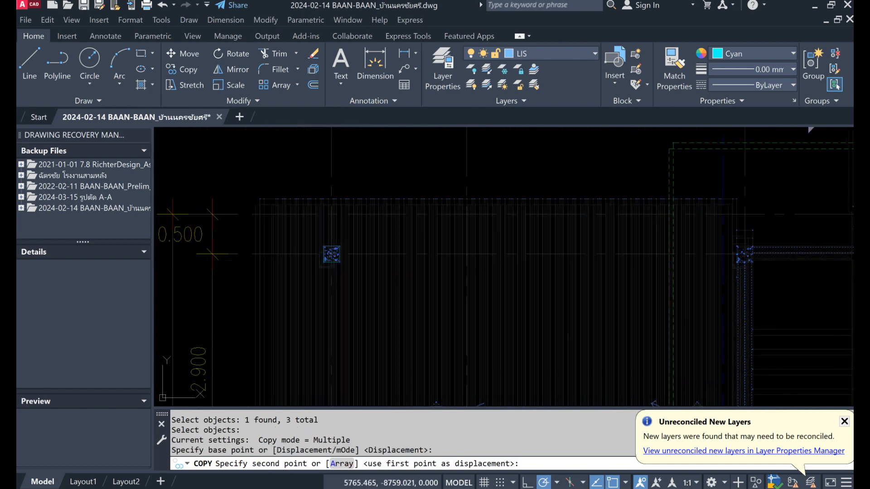
scroll(326, 260, down, 6)
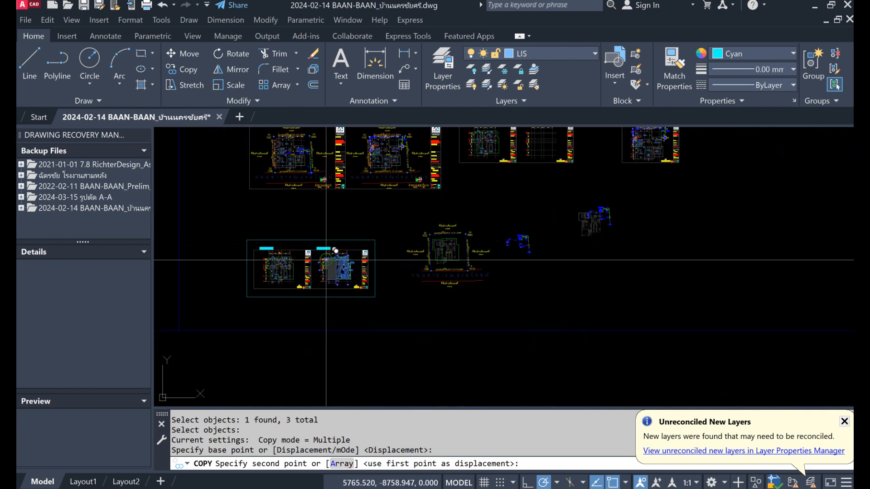
scroll(464, 191, up, 12)
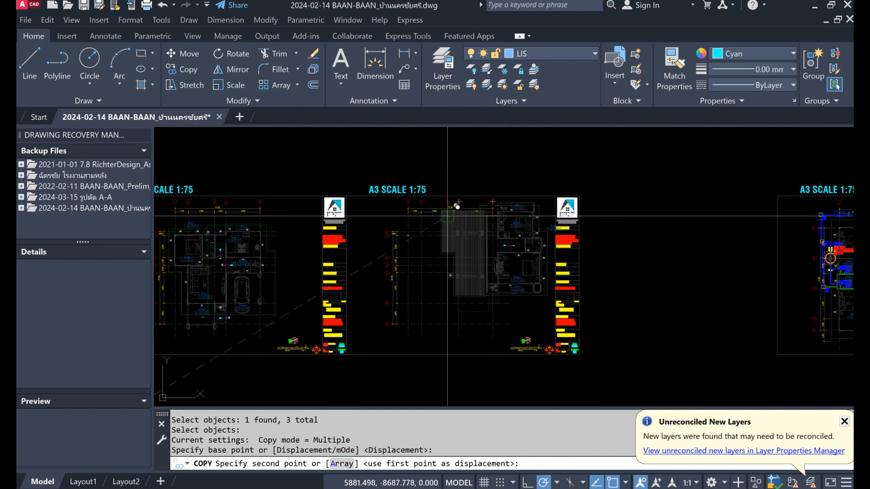
scroll(485, 231, up, 10)
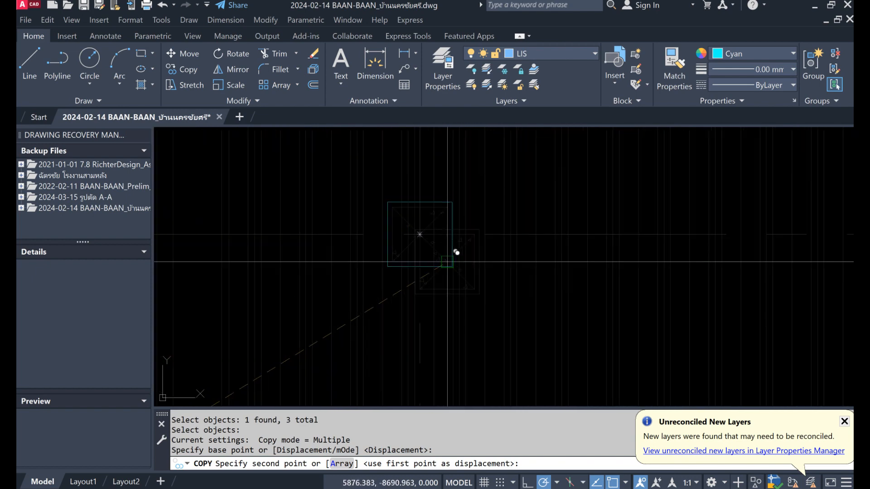
click(420, 234)
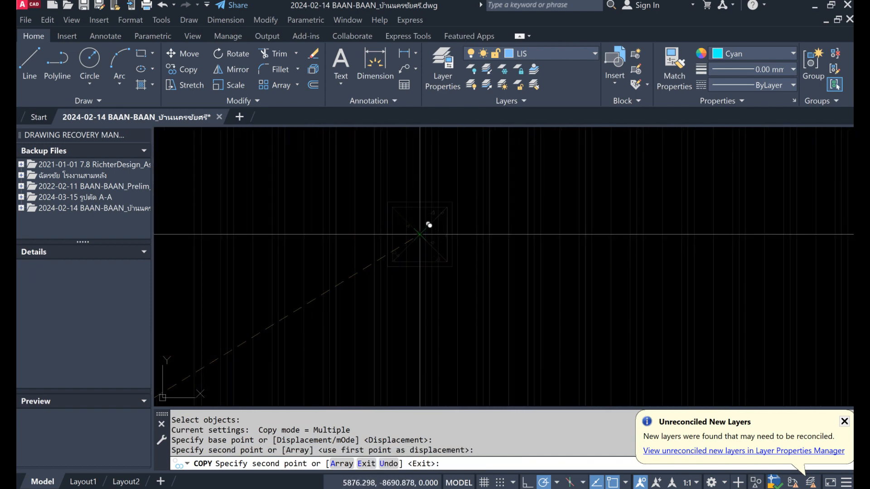
key(Return)
Step: Copy the water-supply piping block from the loose first-floor plan onto the SN-08 plan, matching the corner column centres
scroll(478, 218, down, 6)
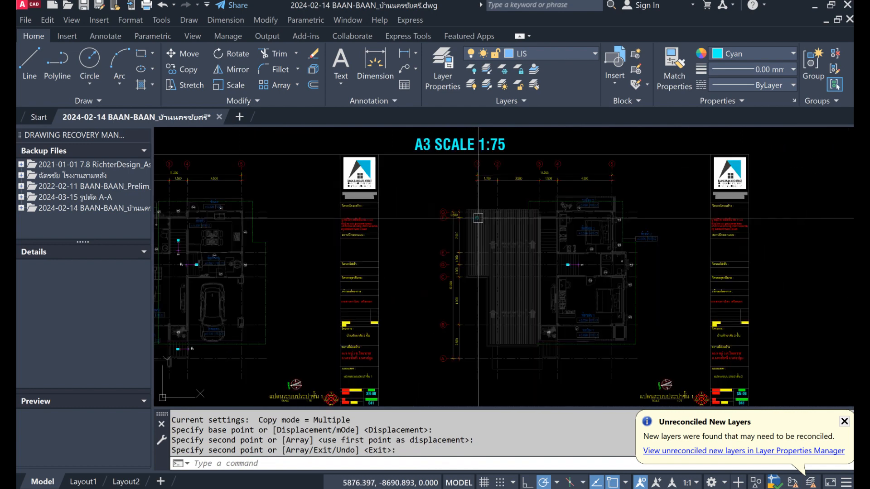
scroll(478, 218, down, 2)
scroll(528, 260, down, 2)
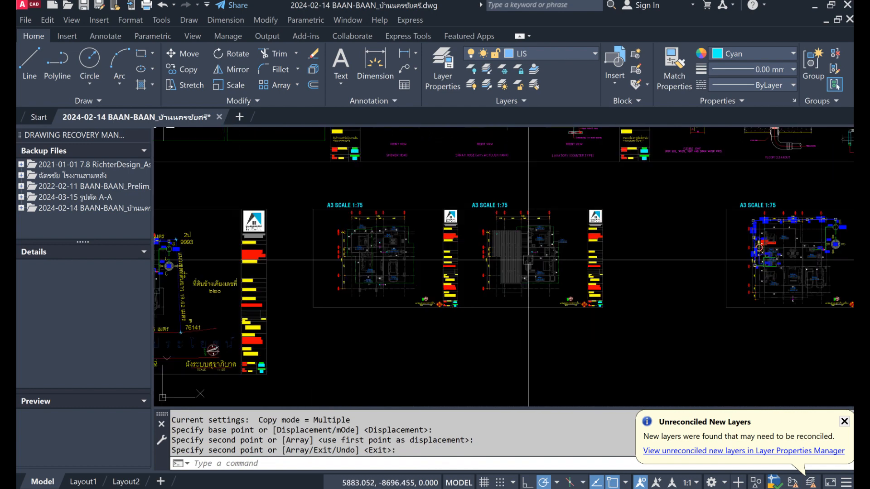
scroll(502, 228, down, 2)
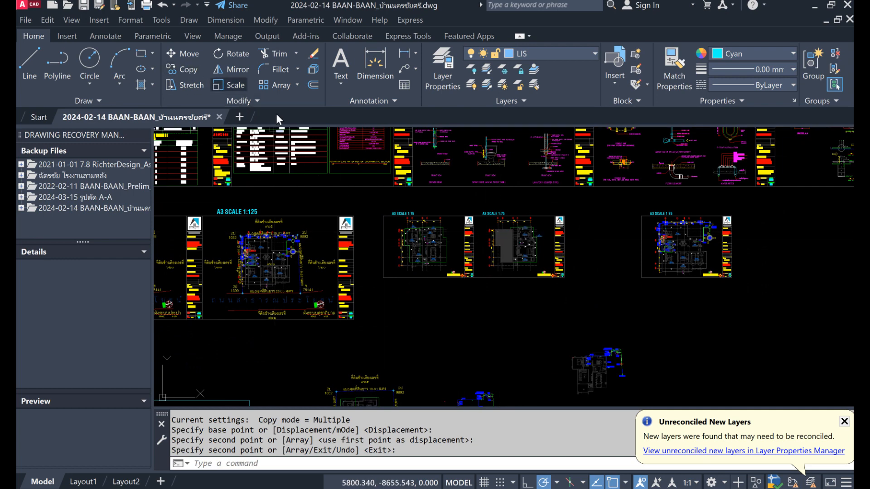
scroll(586, 286, down, 2)
scroll(613, 335, up, 6)
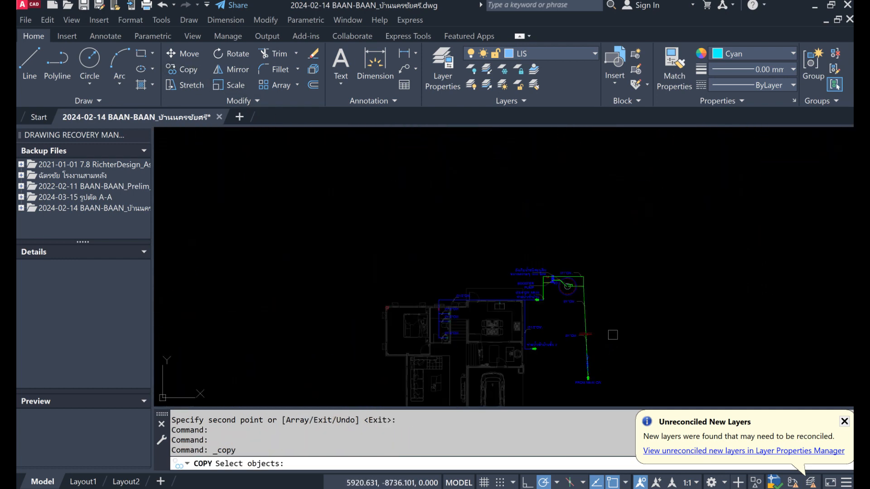
click(387, 308)
key(Return)
scroll(395, 313, up, 8)
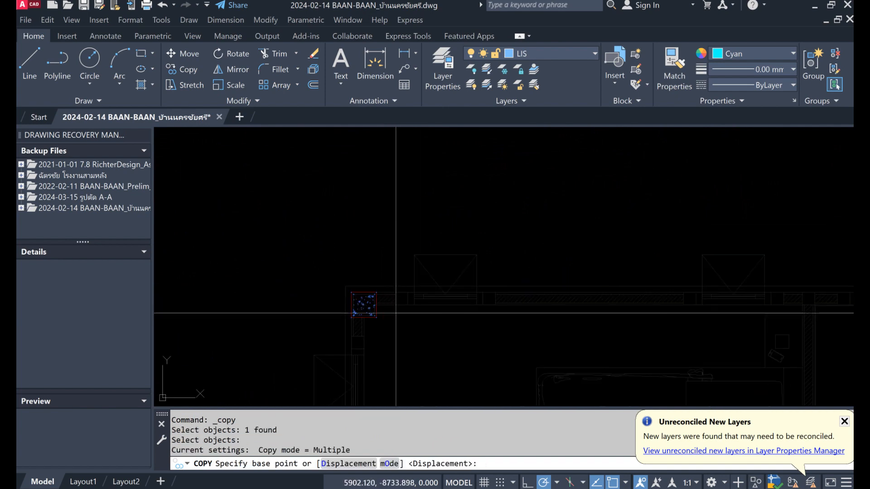
scroll(396, 312, up, 8)
click(376, 289)
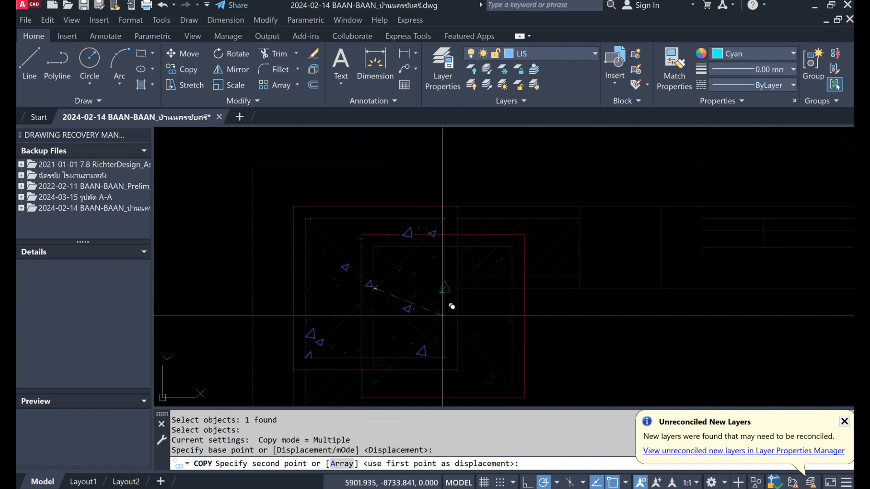
scroll(443, 316, down, 12)
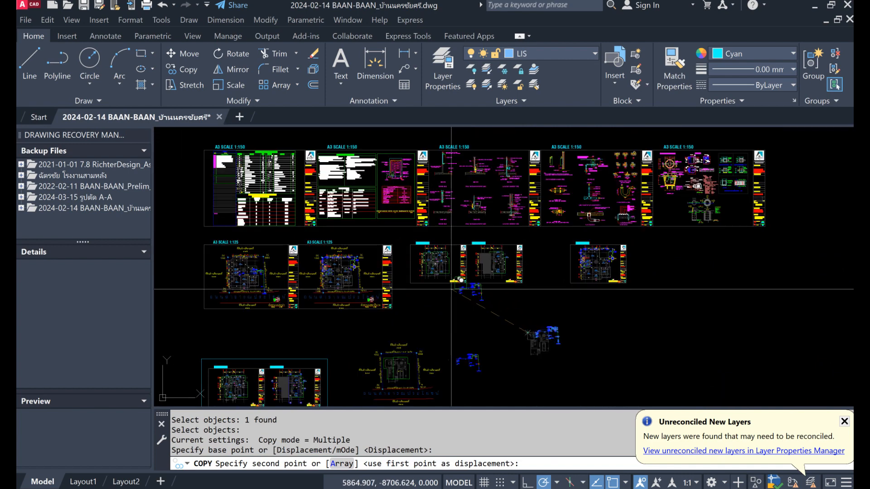
scroll(451, 289, up, 10)
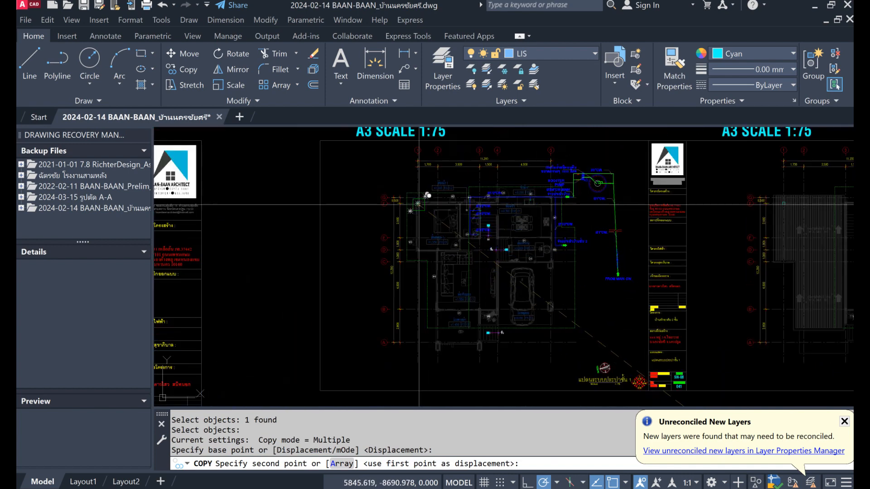
scroll(428, 195, up, 8)
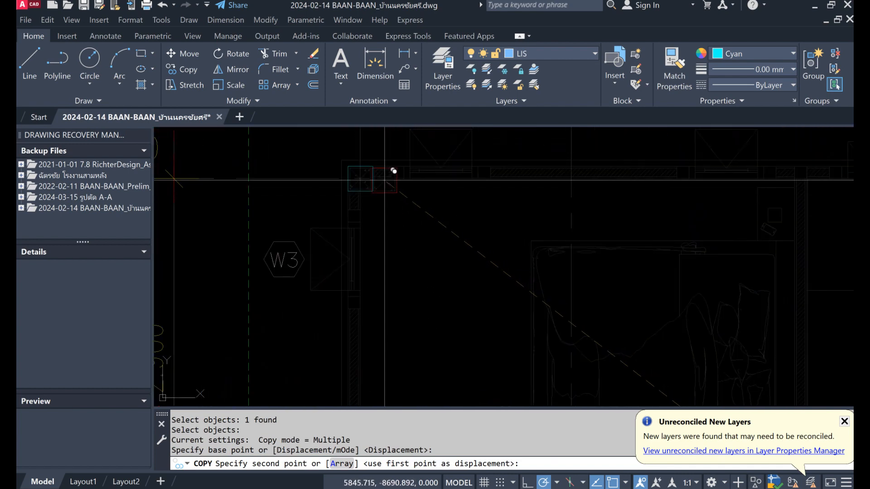
click(360, 179)
scroll(436, 186, down, 10)
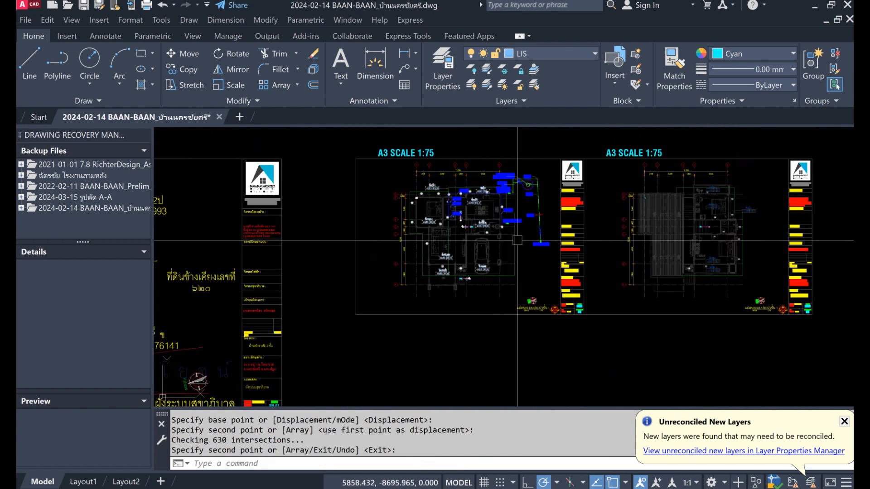
Step: Copy the second-floor plan block from the SN-09 sheet into the empty space about 30.7 units straight below it
scroll(521, 254, up, 8)
scroll(522, 266, down, 2)
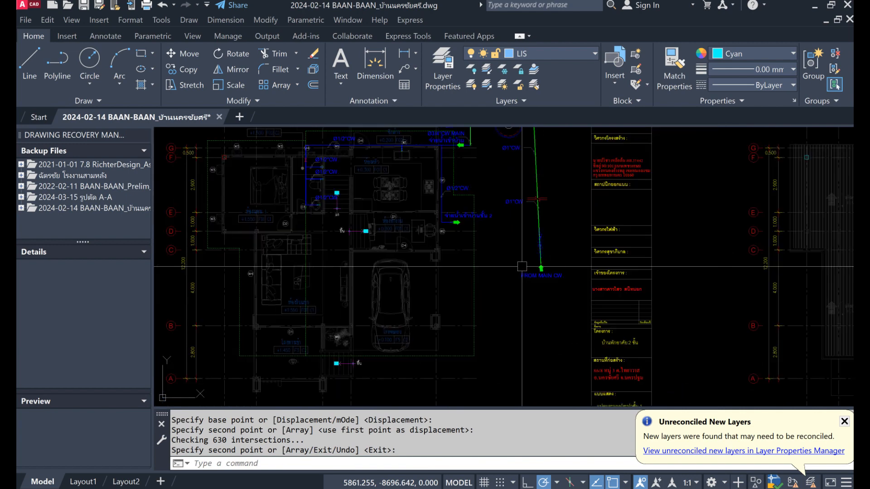
scroll(523, 267, down, 3)
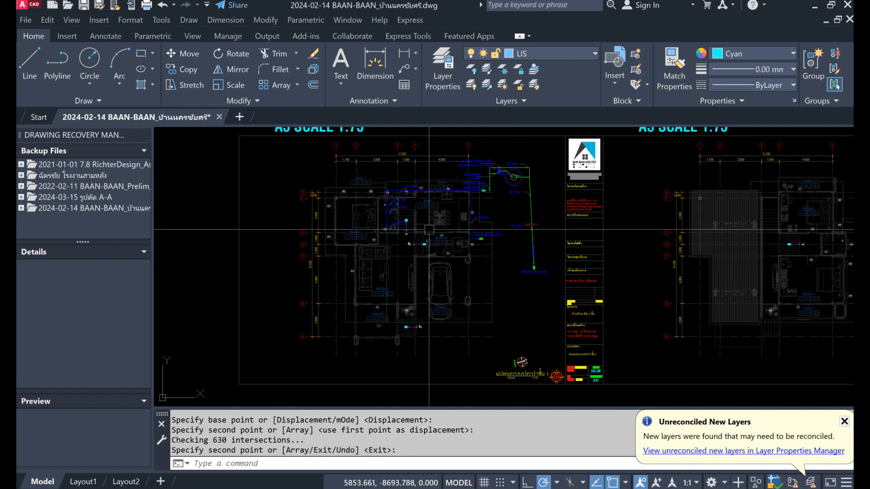
scroll(424, 208, down, 5)
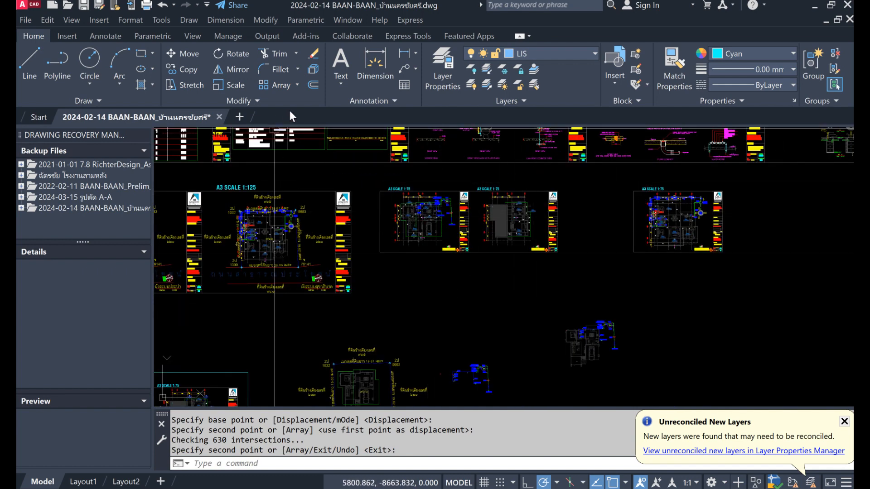
click(185, 69)
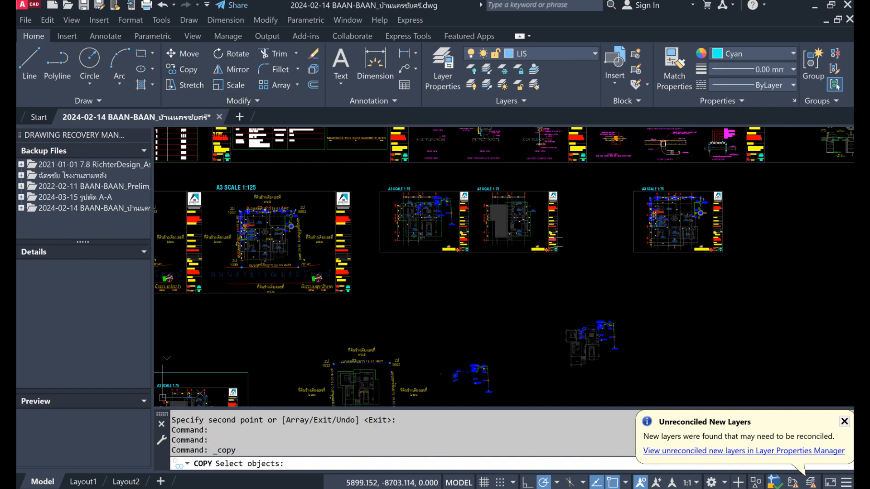
scroll(495, 223, up, 6)
click(478, 228)
key(Return)
click(478, 231)
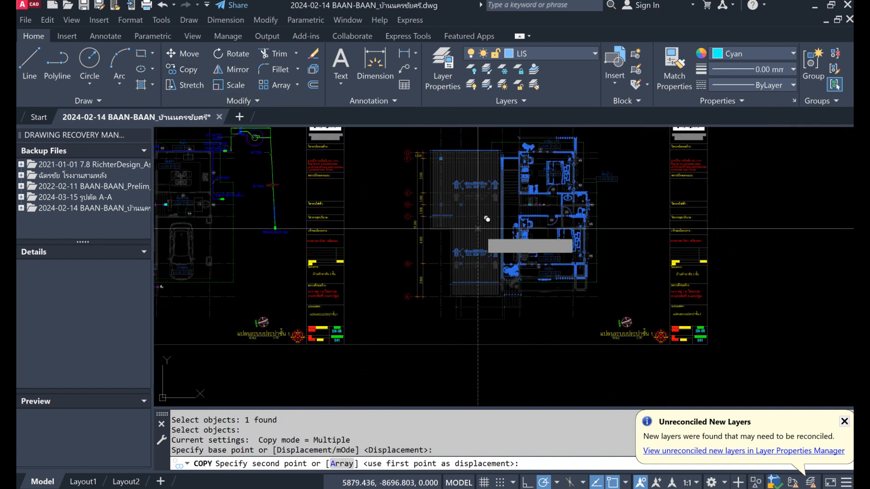
scroll(479, 247, down, 6)
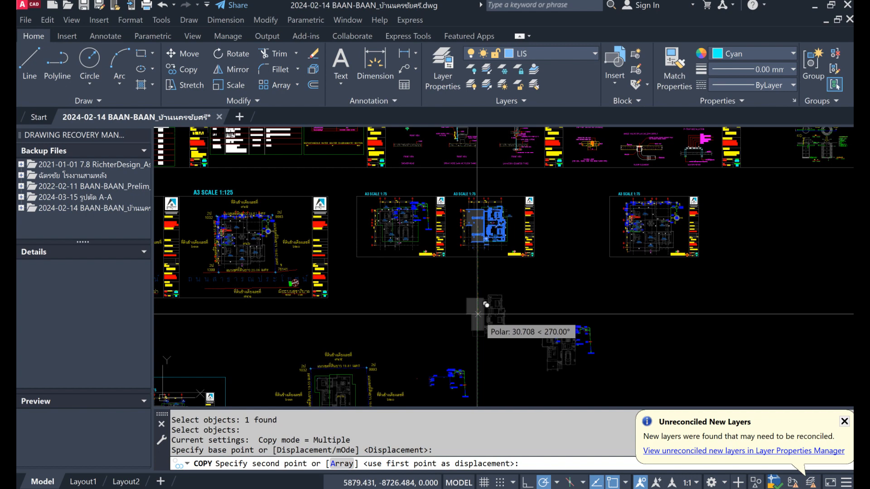
click(478, 314)
key(Return)
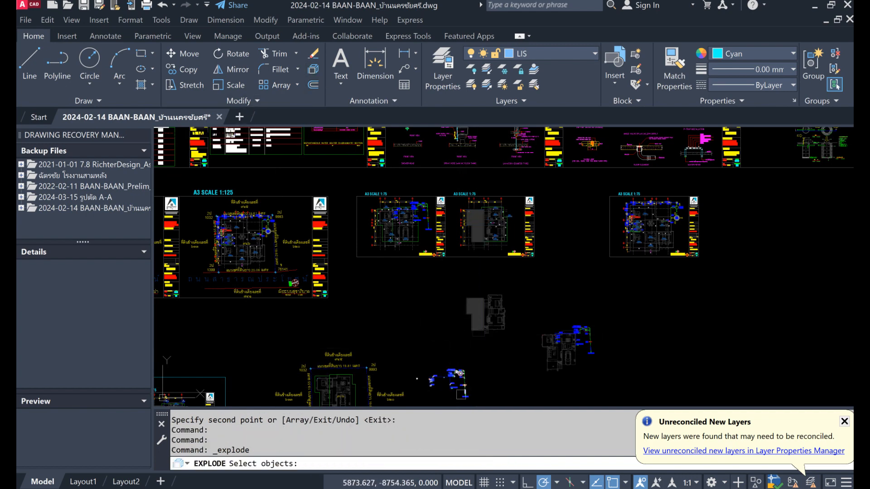
Step: Explode the loose piping layout that stands between the site plan and the loose first-floor plan
scroll(461, 395, up, 5)
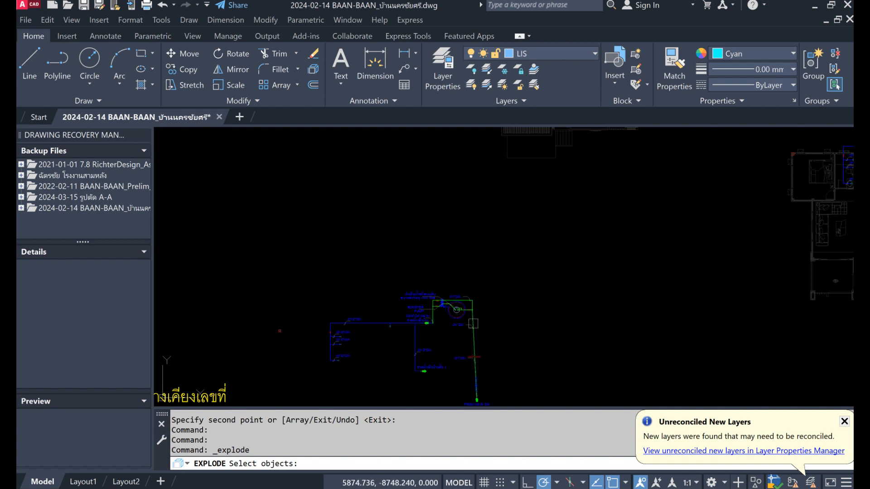
click(473, 323)
key(Return)
scroll(451, 316, down, 3)
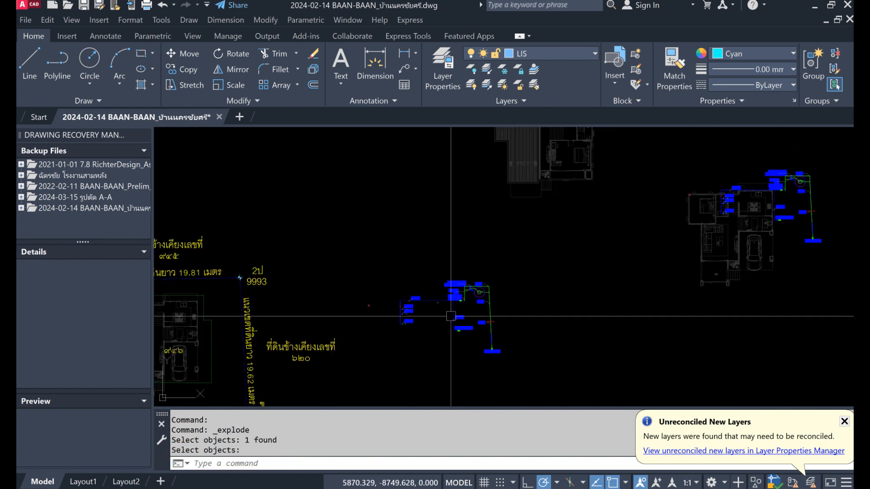
Step: Try to erase the branch pipes and their pipe-size labels at the left end of the exploded piping layout
scroll(408, 326, up, 4)
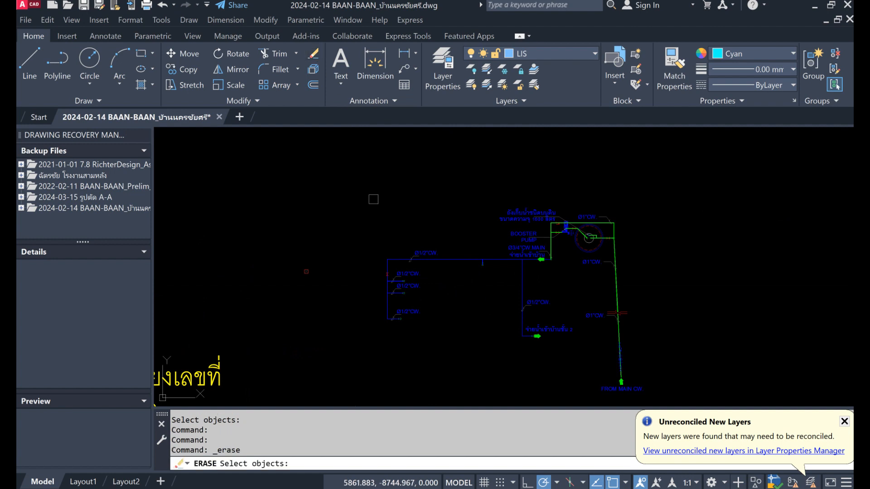
click(362, 210)
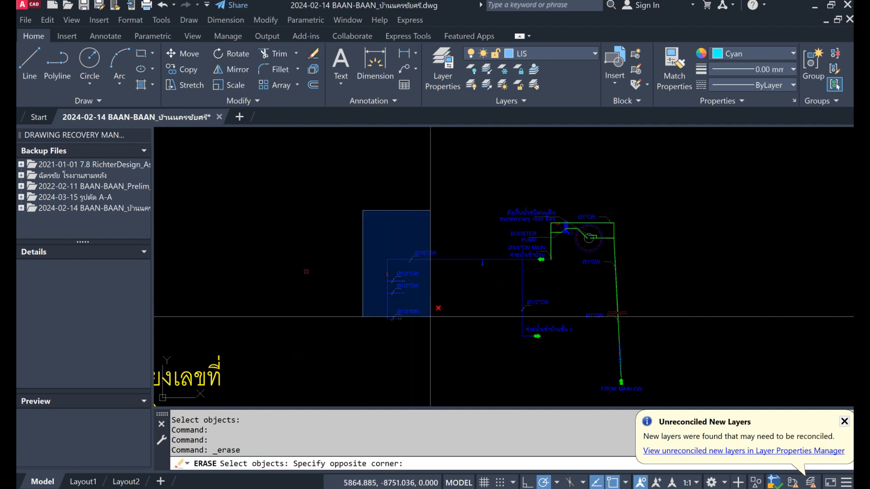
click(446, 336)
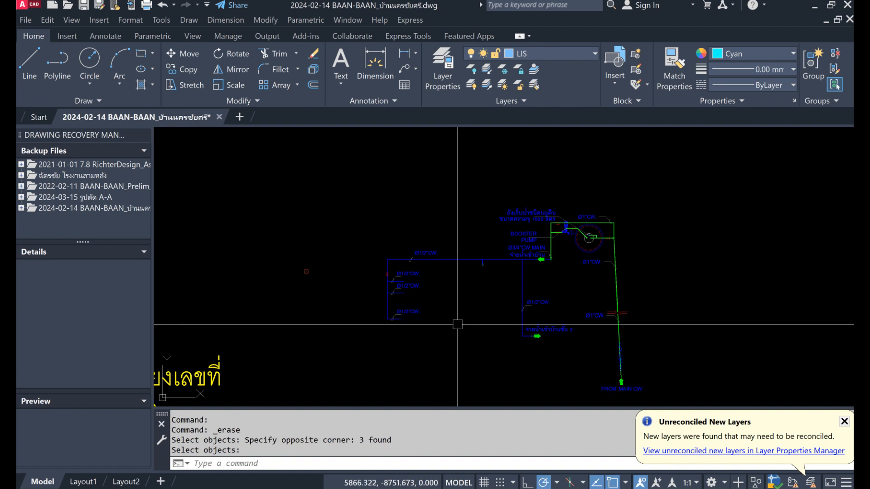
key(Escape)
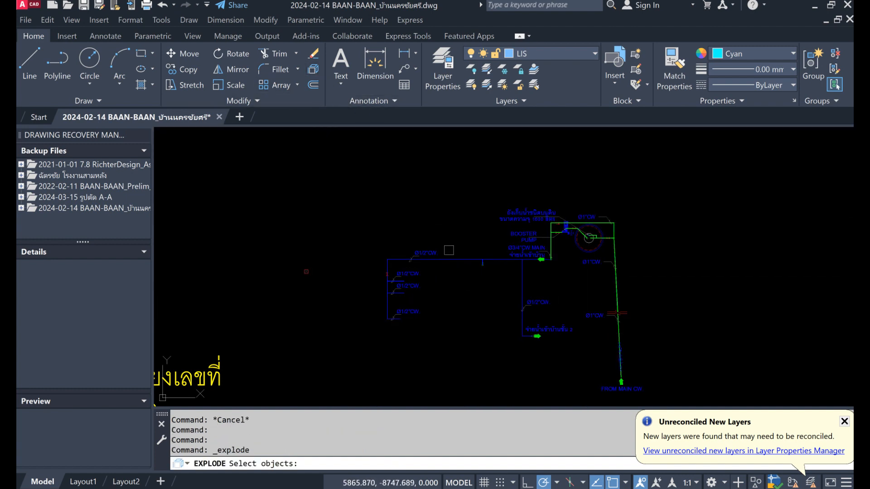
Step: Erase the whole exploded piping layout that stands between the site plan and the loose first-floor plan
click(590, 238)
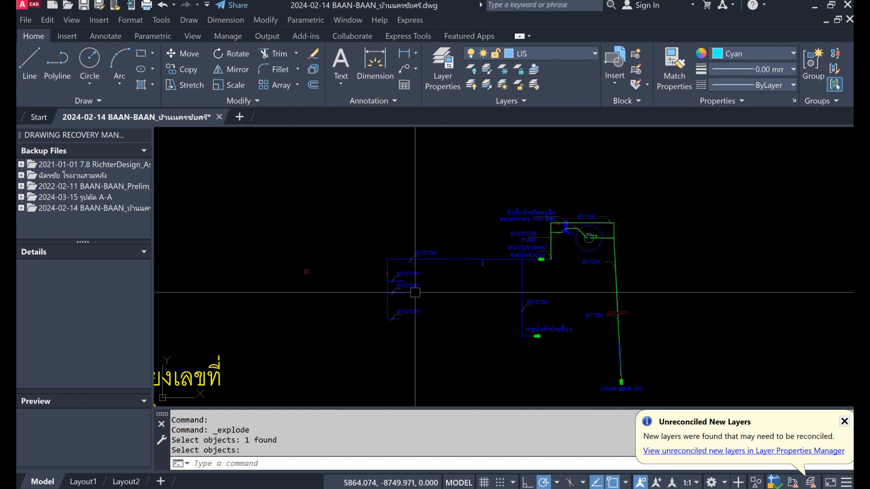
scroll(412, 286, up, 6)
scroll(412, 285, down, 8)
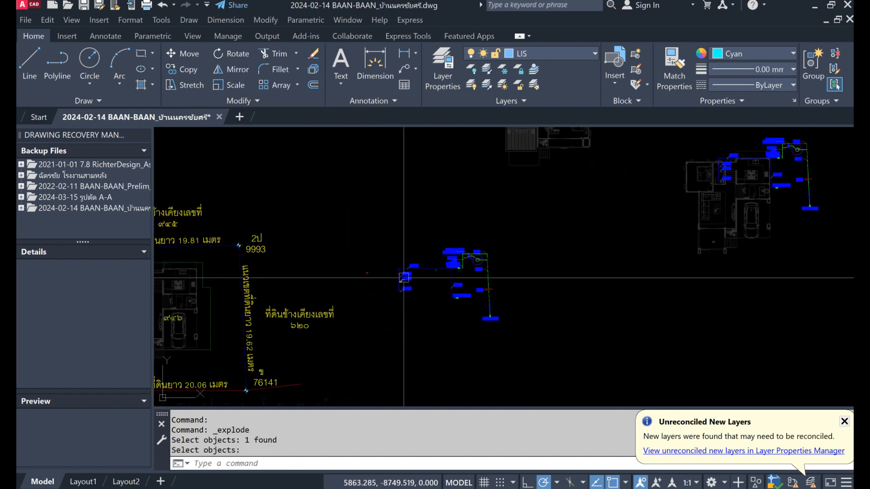
click(315, 55)
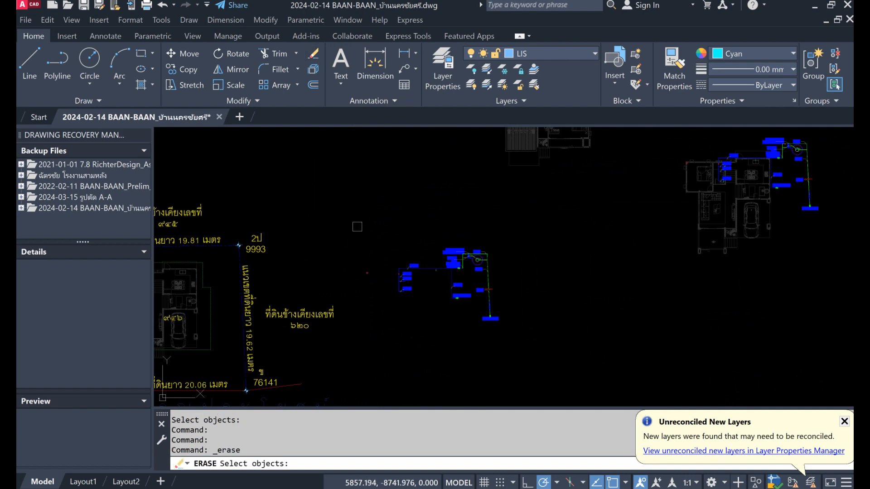
click(340, 229)
click(560, 357)
scroll(460, 311, down, 2)
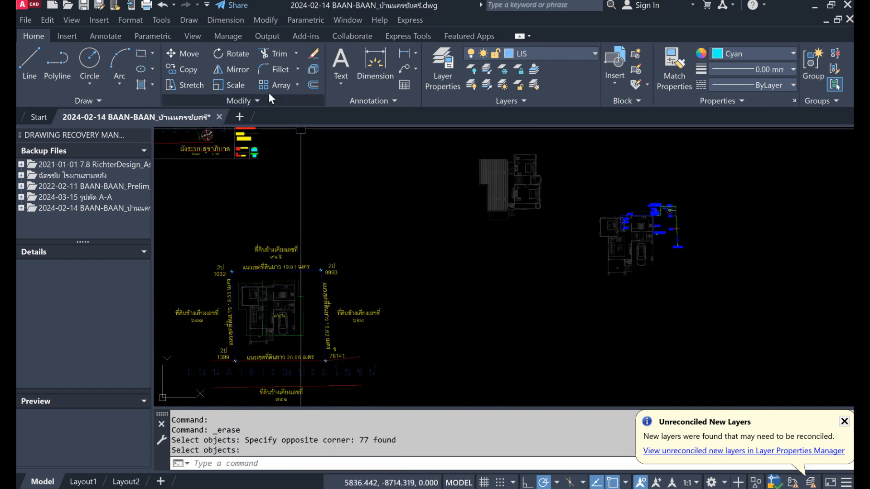
Step: Copy the water-supply piping block from the loose first-floor plan about 14 units straight up into empty space
click(195, 77)
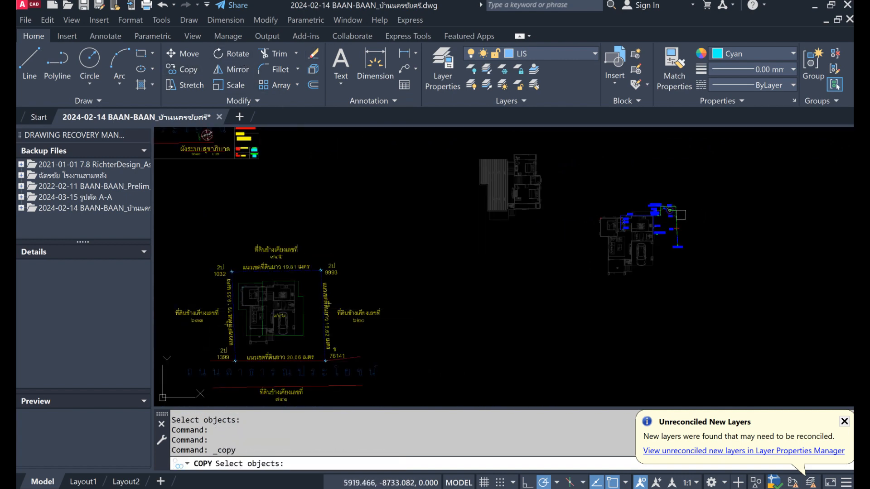
key(Return)
click(727, 222)
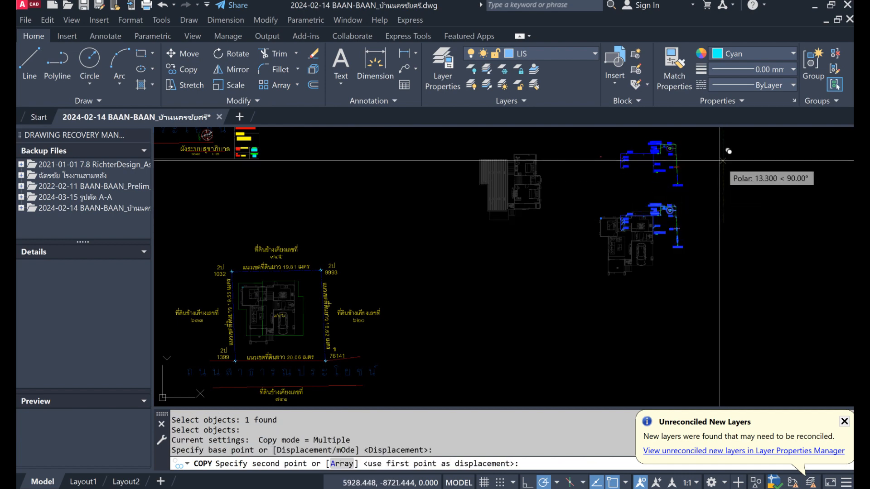
click(707, 158)
key(Return)
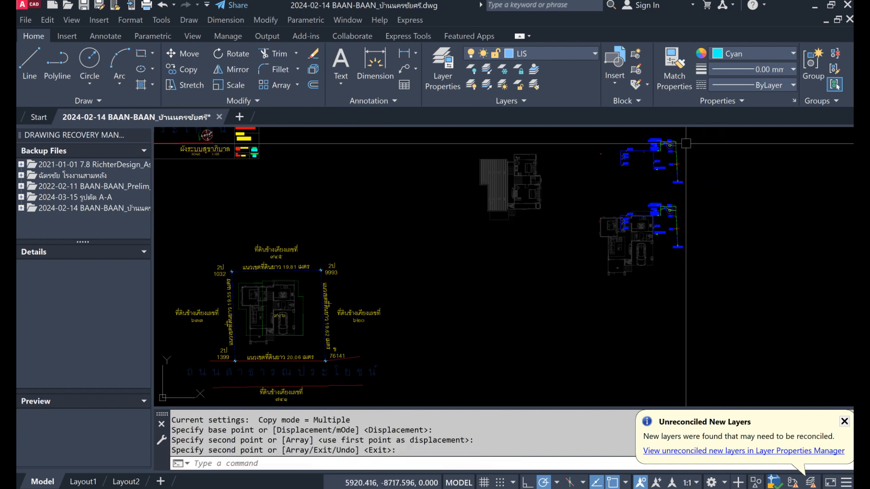
Step: Explode the copied piping layout above the loose first-floor plan twice, down to its separate pipes and labels
scroll(684, 140, up, 3)
scroll(438, 260, down, 1)
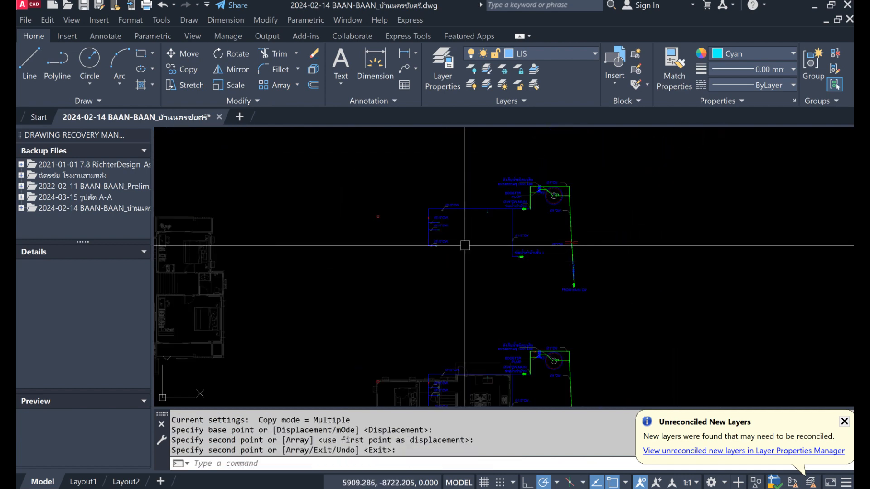
click(314, 71)
click(478, 209)
key(Return)
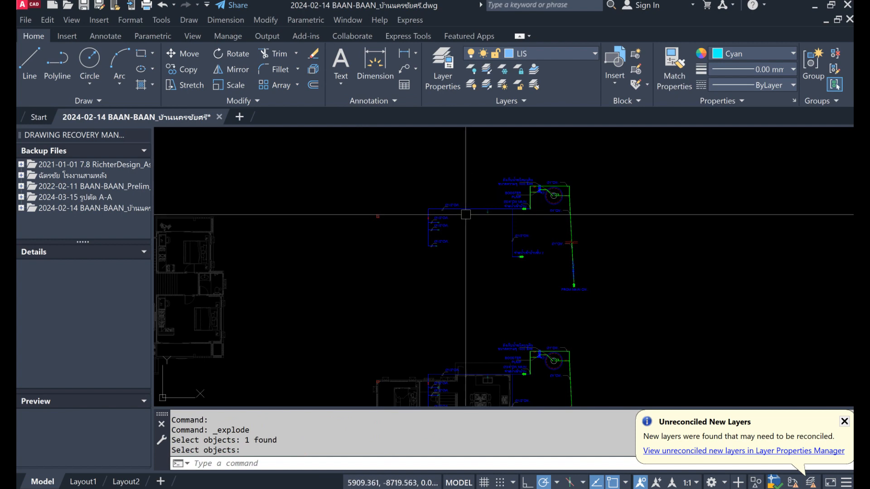
click(466, 209)
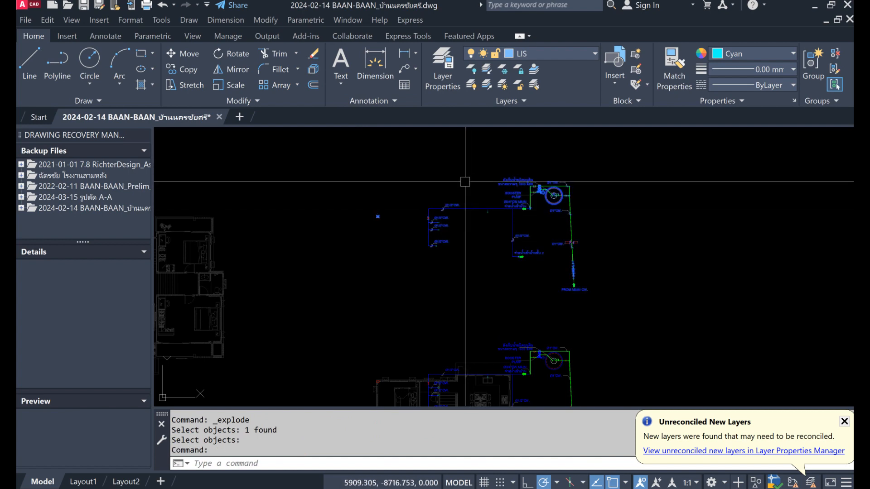
key(Return)
click(470, 209)
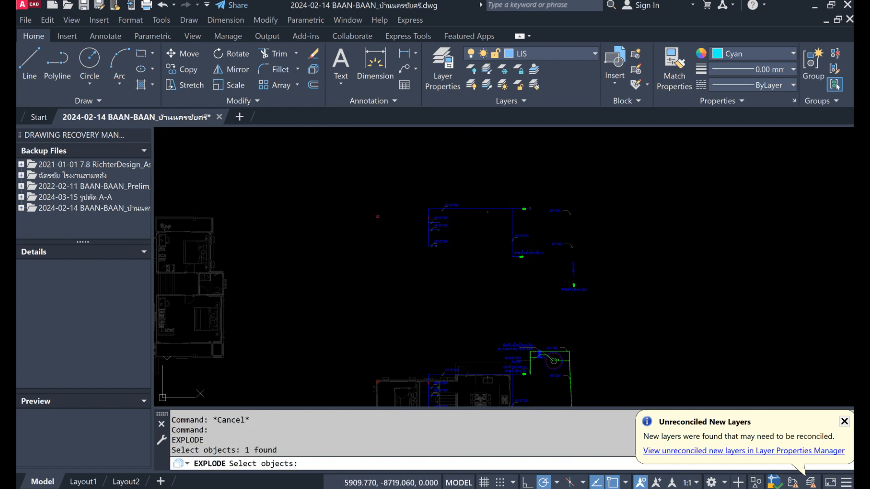
key(Return)
click(468, 209)
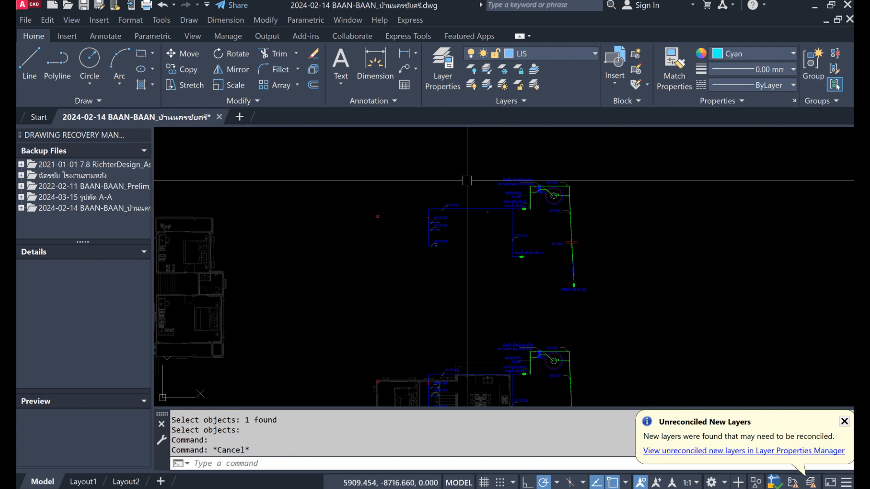
Step: Trim away the horizontal pipe between the left branches and the second-floor supply drop, and erase the green arrow at that drop's end
scroll(467, 181, up, 5)
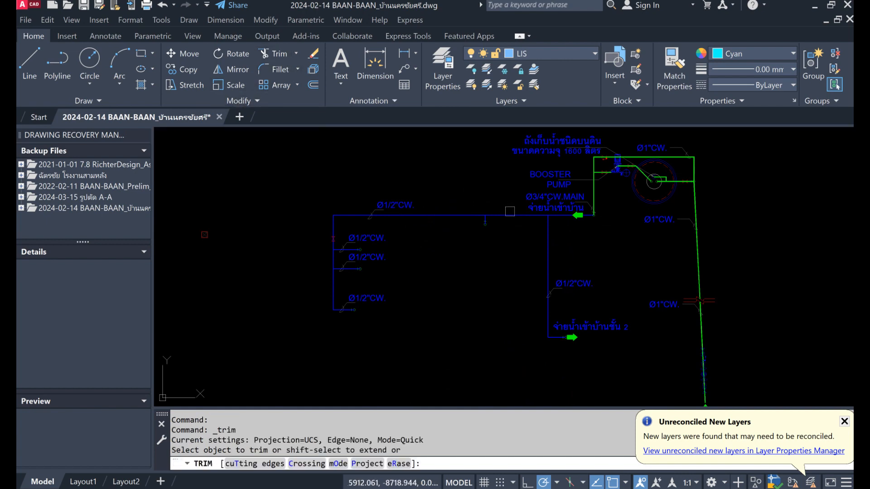
click(514, 215)
key(Return)
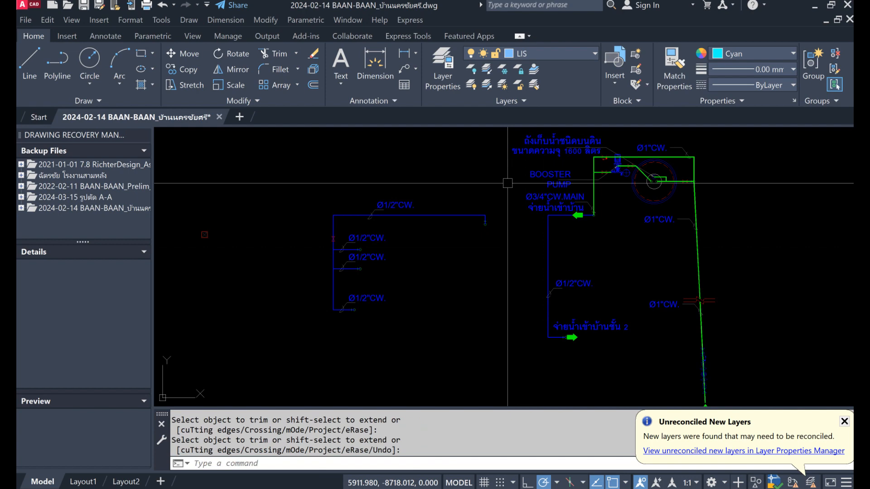
scroll(584, 358, up, 6)
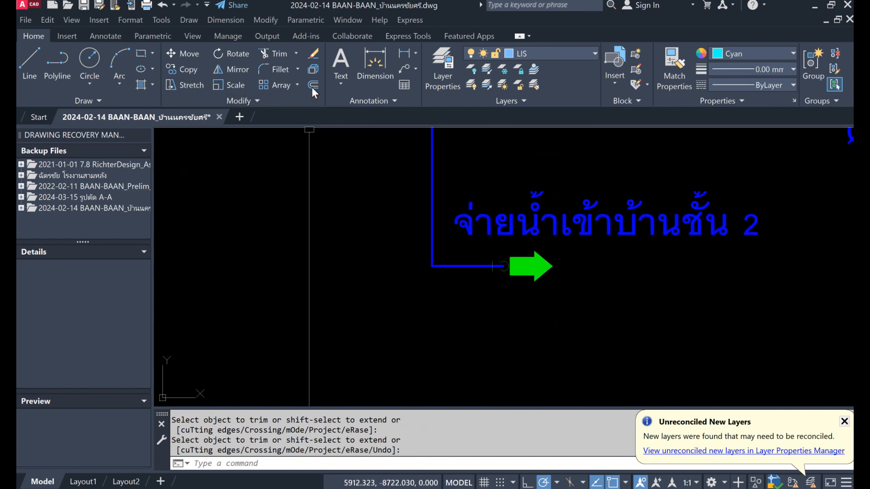
click(313, 55)
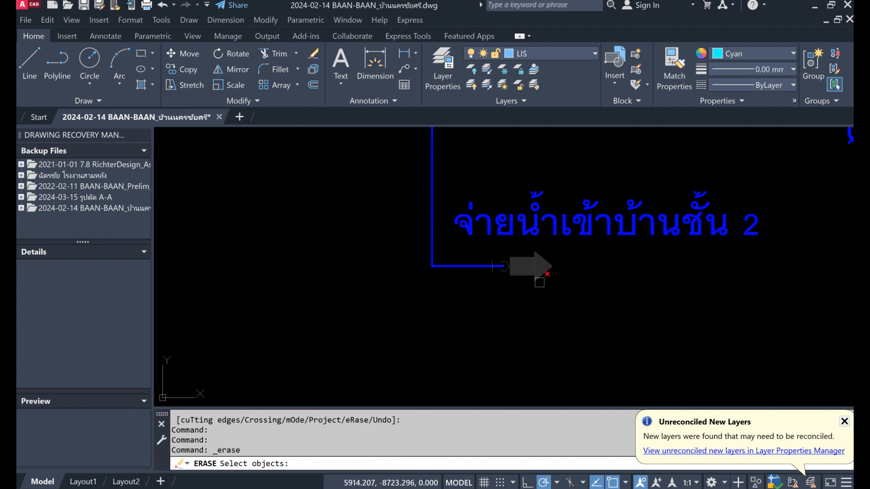
click(539, 282)
Step: Copy the tank, pump and second-floor supply piping with the corner column marker onto the loose second-floor plan, matching the corner column centres
scroll(553, 301, down, 8)
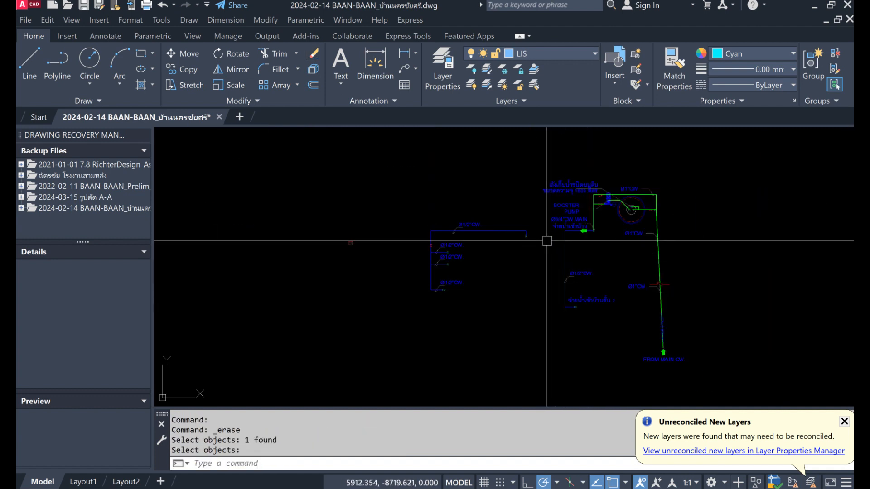
click(321, 189)
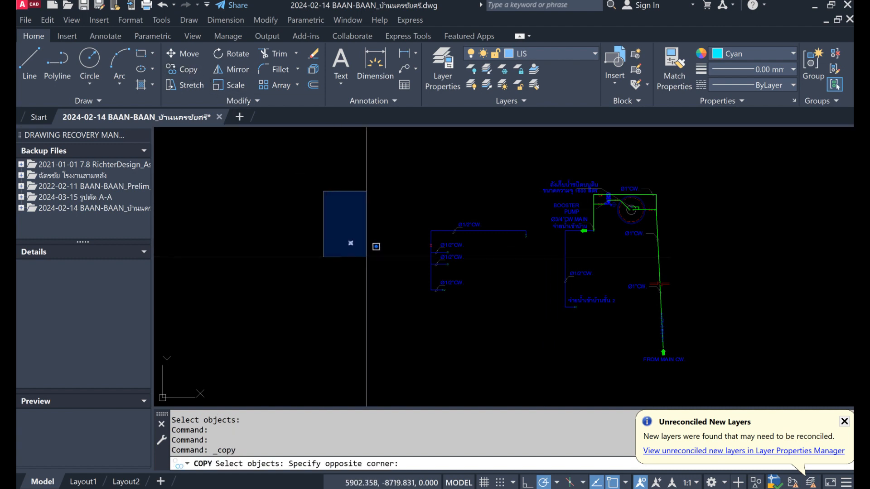
click(377, 250)
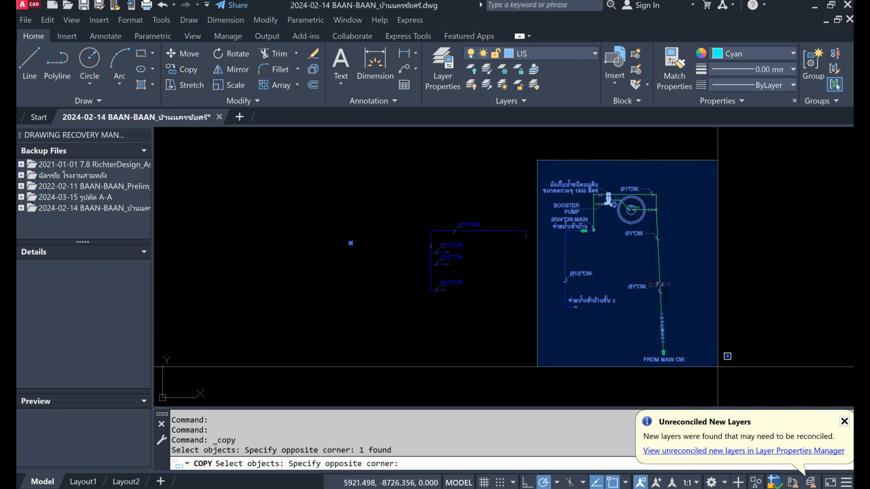
click(720, 369)
key(Return)
scroll(344, 241, up, 6)
scroll(377, 253, up, 5)
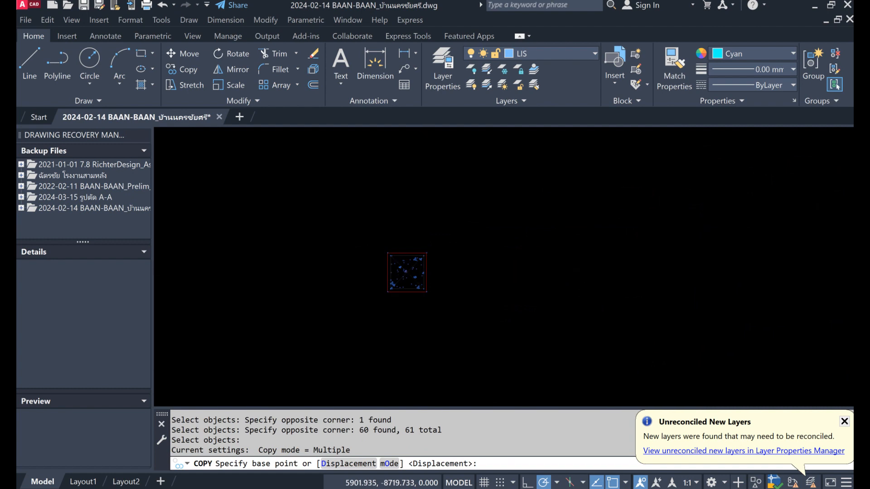
click(359, 268)
scroll(519, 267, down, 8)
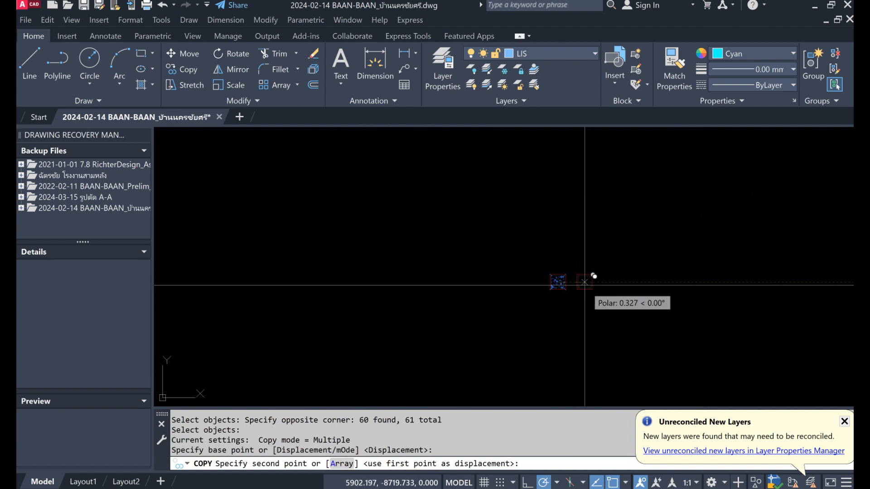
scroll(273, 321, up, 6)
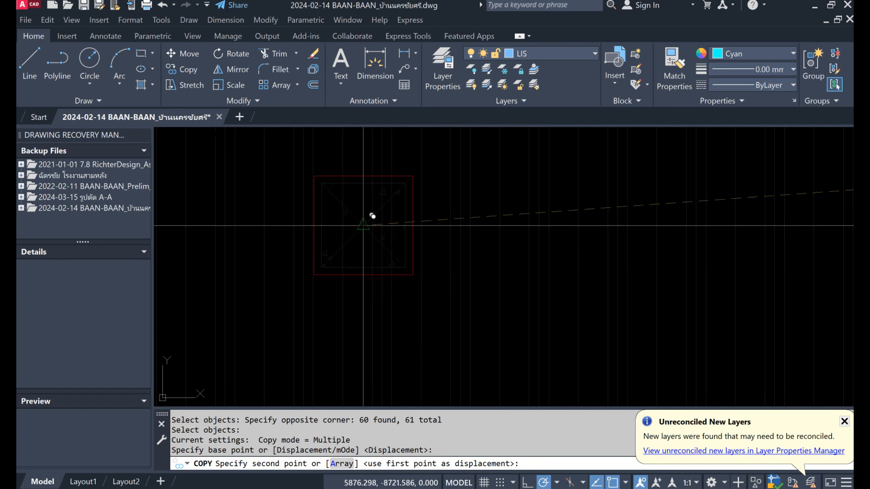
click(371, 218)
key(Return)
Step: Stretch the short horizontal end pipe of the second-floor supply straight up by 0.8, shortening the vertical drop
scroll(348, 208, down, 6)
scroll(352, 213, up, 10)
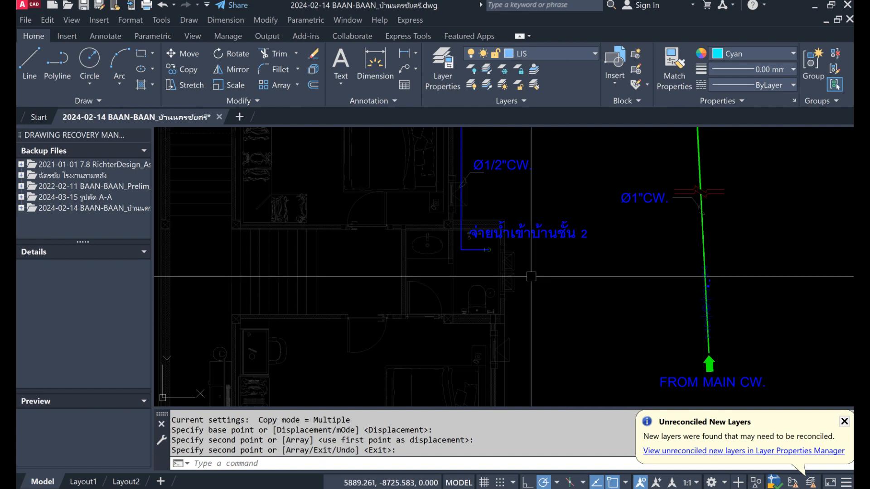
key(Return)
click(472, 250)
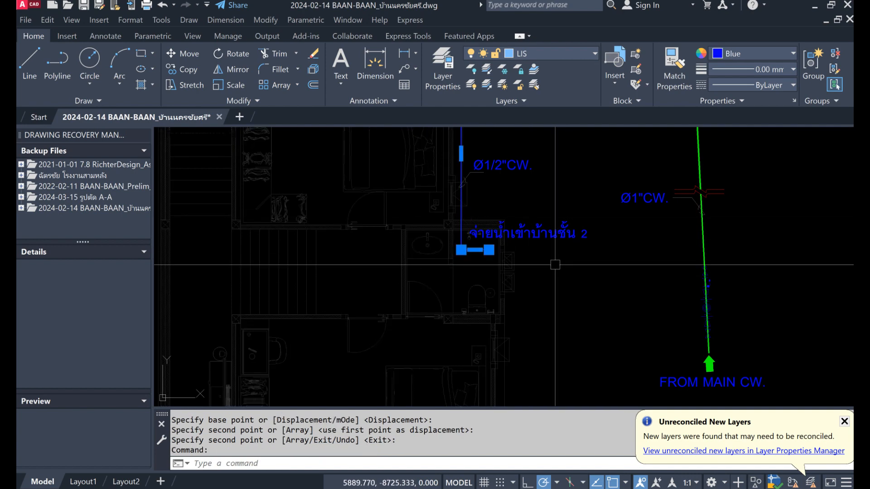
scroll(555, 264, down, 2)
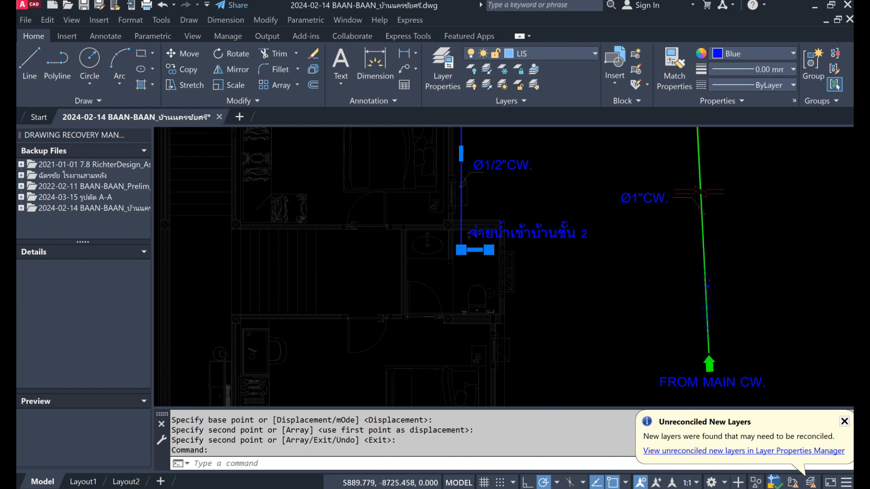
scroll(511, 273, up, 5)
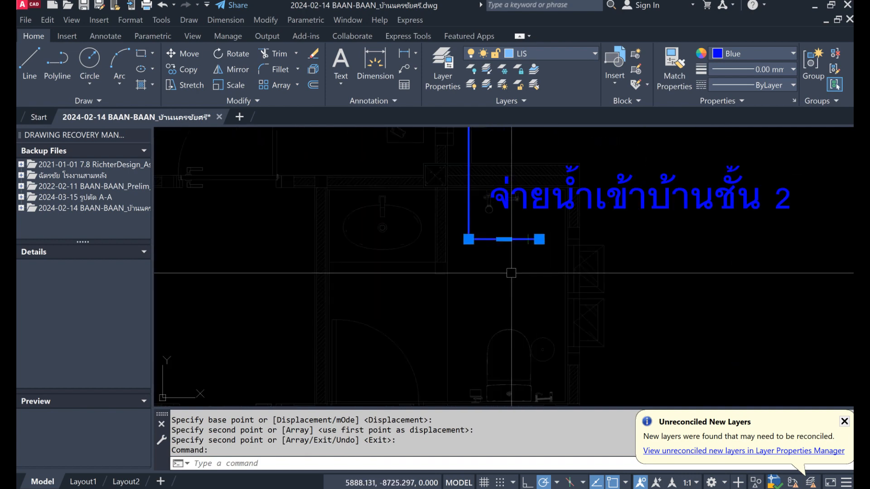
click(468, 239)
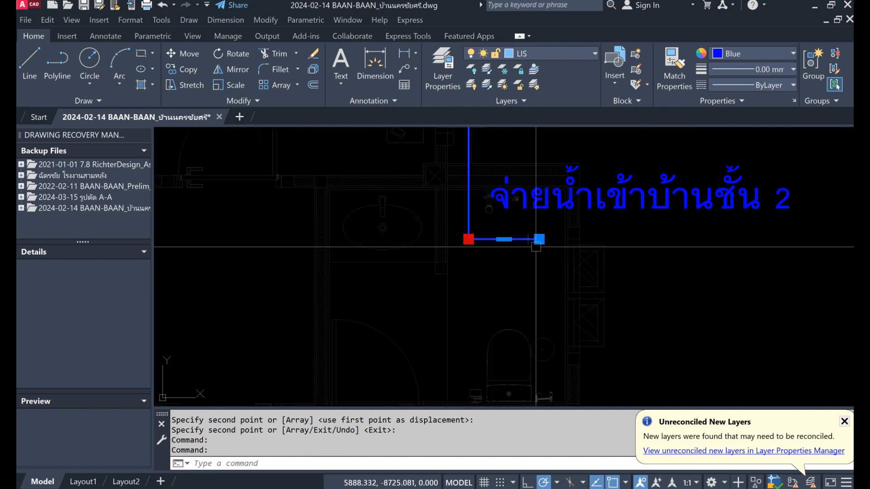
click(540, 239)
scroll(539, 240, down, 2)
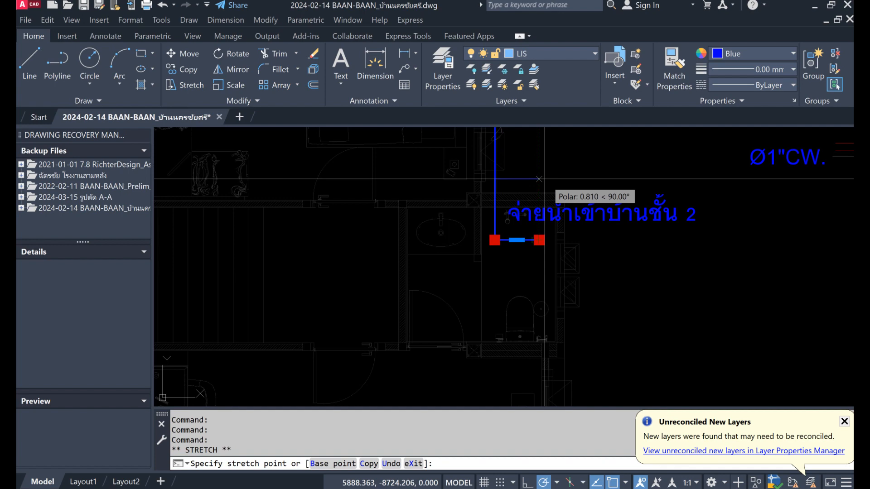
key(Return)
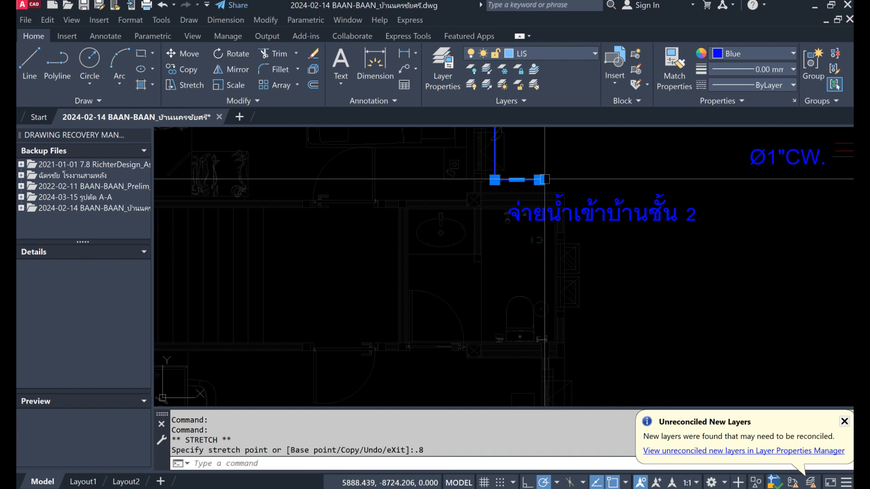
key(Escape)
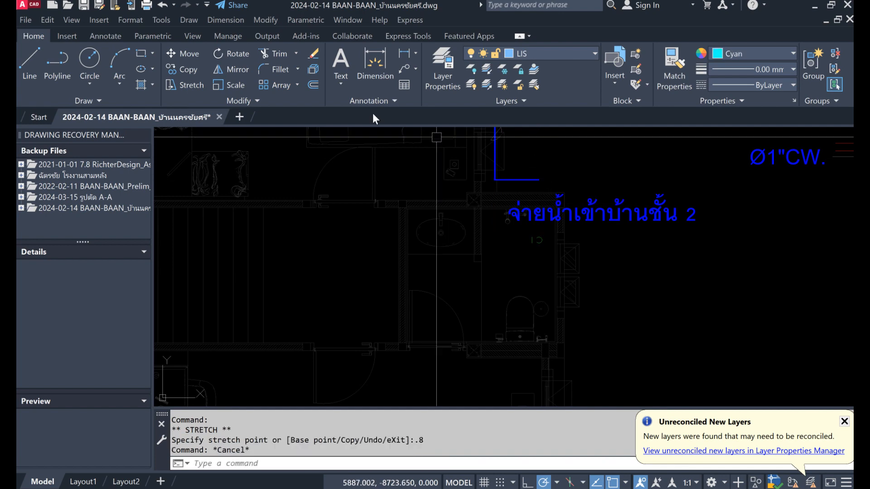
Step: Move the second-floor supply's end symbol, its Ø1/2"CW. label with leader, and the "จ่ายน้ำเข้าบ้านชั้น 2" note straight up by 0.8
click(189, 54)
scroll(546, 244, up, 2)
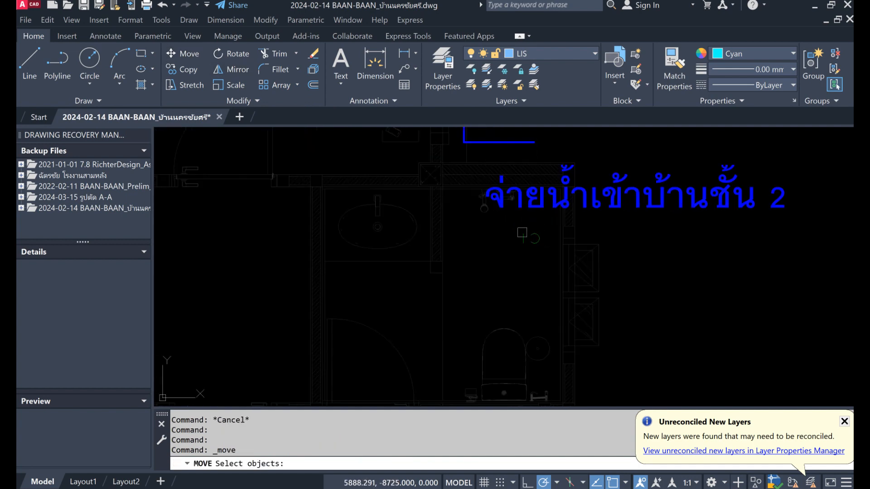
click(500, 222)
click(545, 253)
click(621, 201)
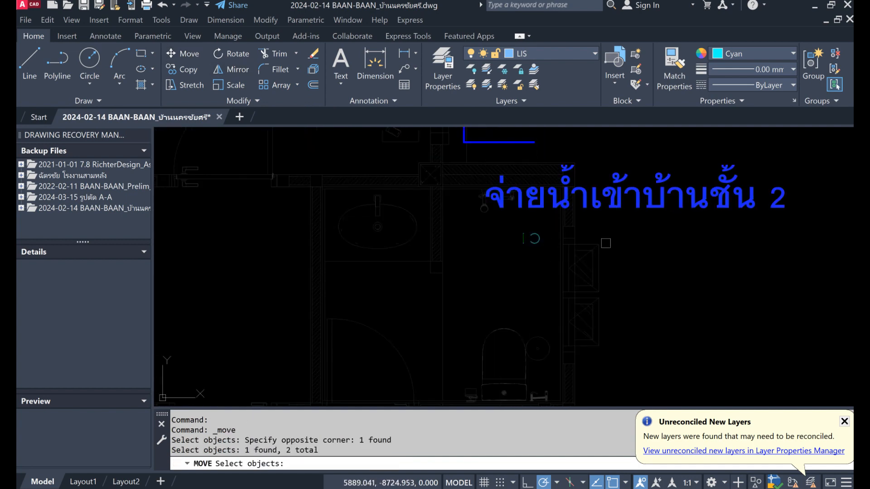
scroll(549, 298, down, 3)
scroll(518, 201, up, 2)
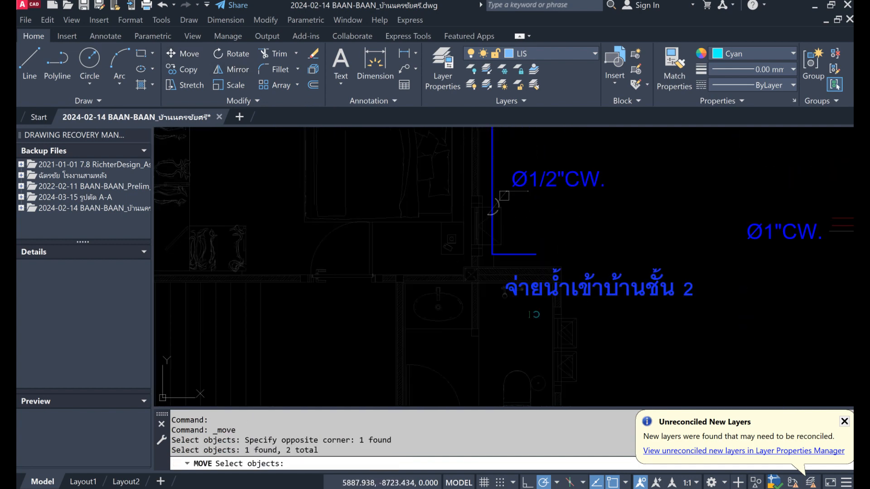
key(Return)
click(649, 213)
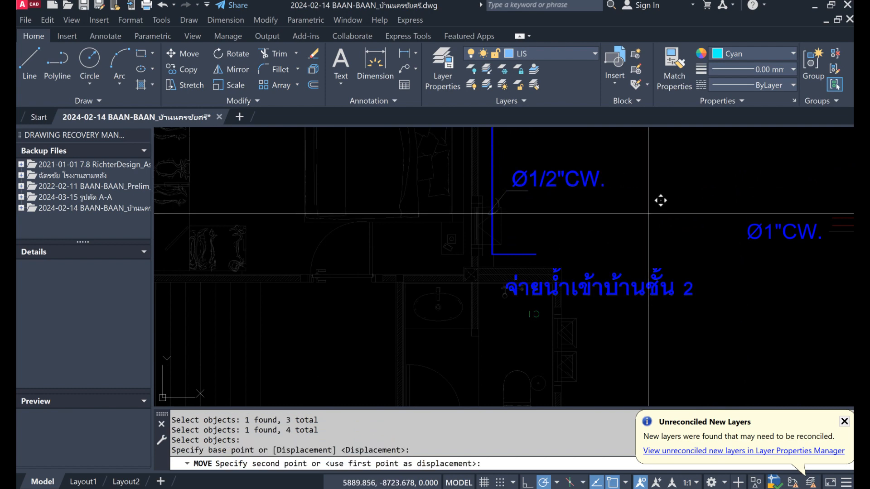
text(.)
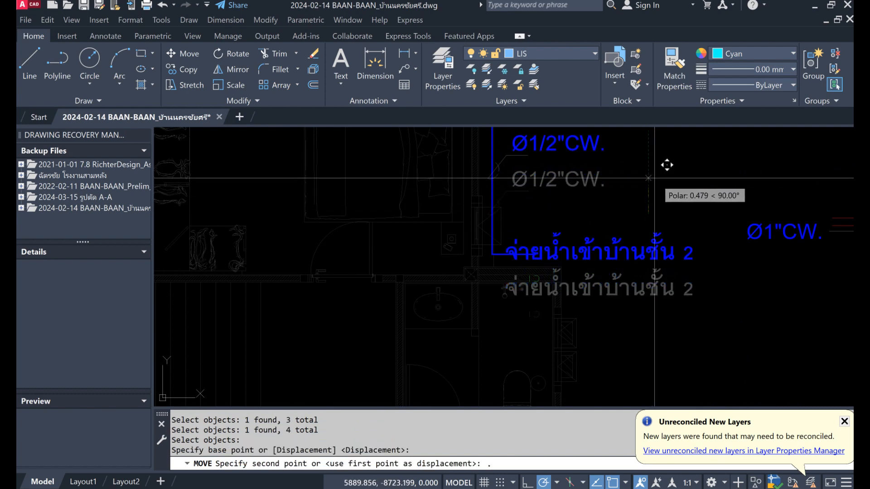
text(8)
key(Return)
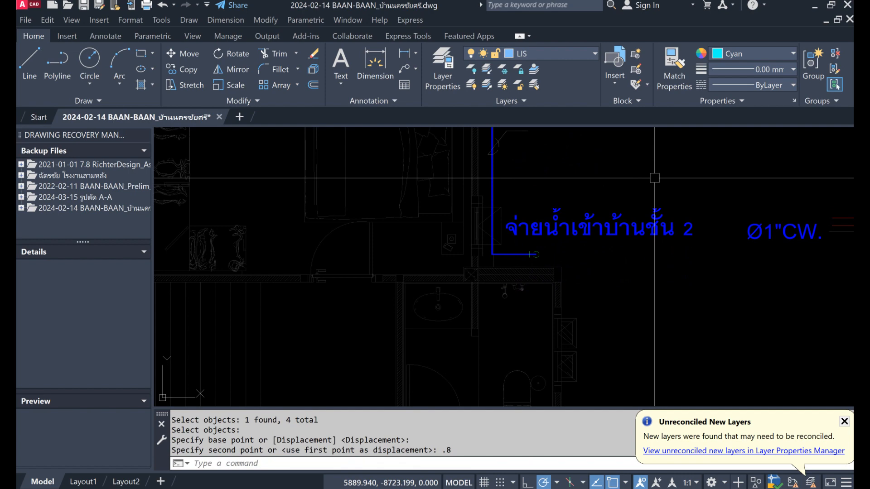
Step: Erase the "จ่ายน้ำเข้าบ้านชั้น 2" note beside the second-floor supply pipe
scroll(569, 226, down, 3)
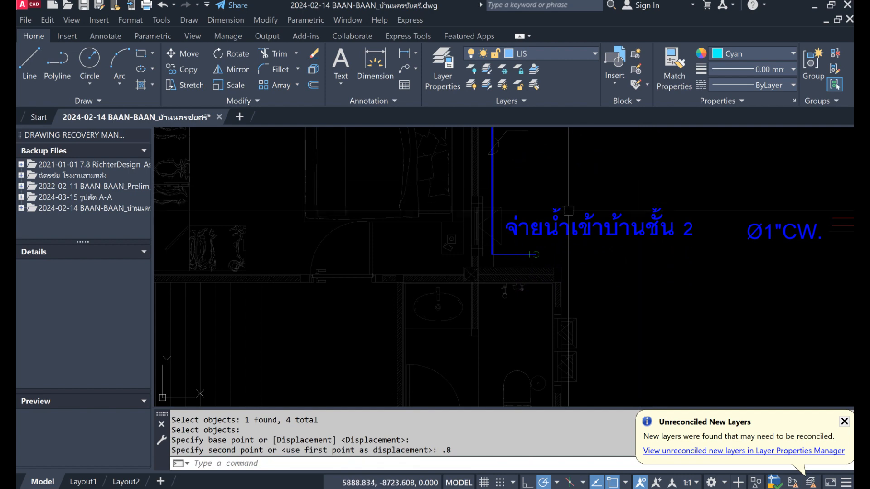
click(313, 54)
click(597, 243)
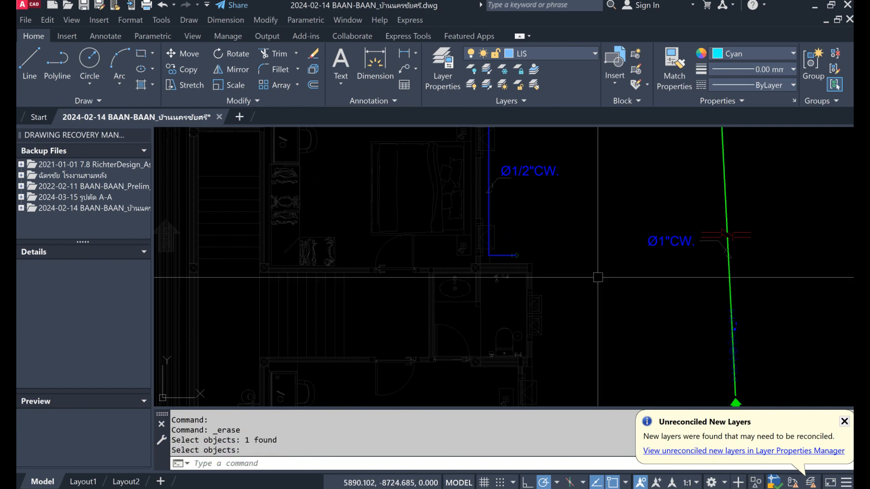
Step: Draw a horizontal guide line across the bathroom from its inner left wall face to beyond the outer right wall, between the basin and toilet
scroll(481, 335, up, 3)
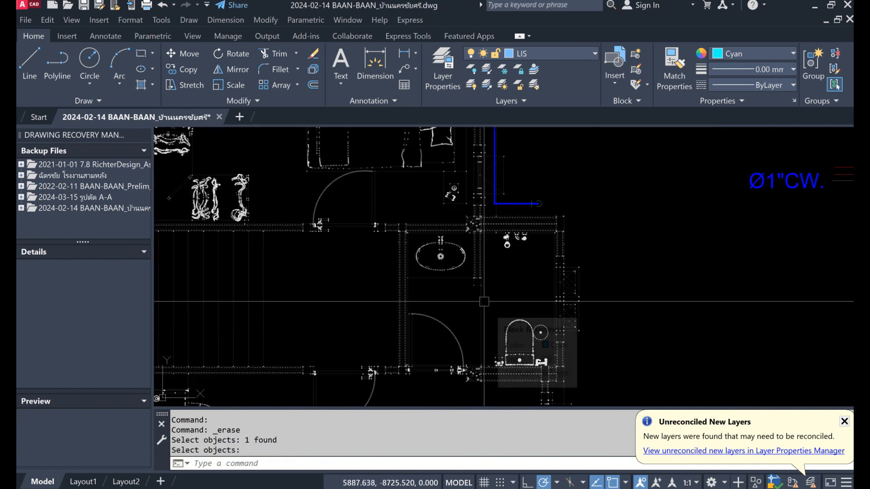
scroll(505, 285, up, 2)
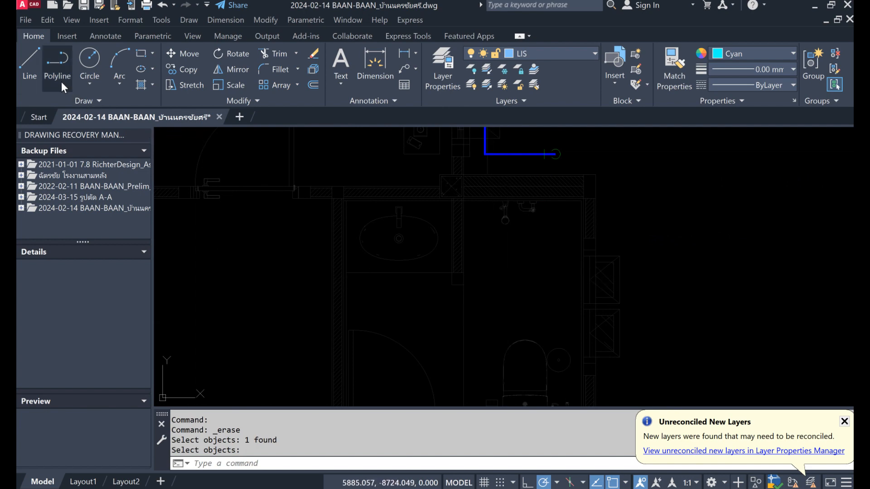
click(30, 63)
scroll(415, 243, down, 2)
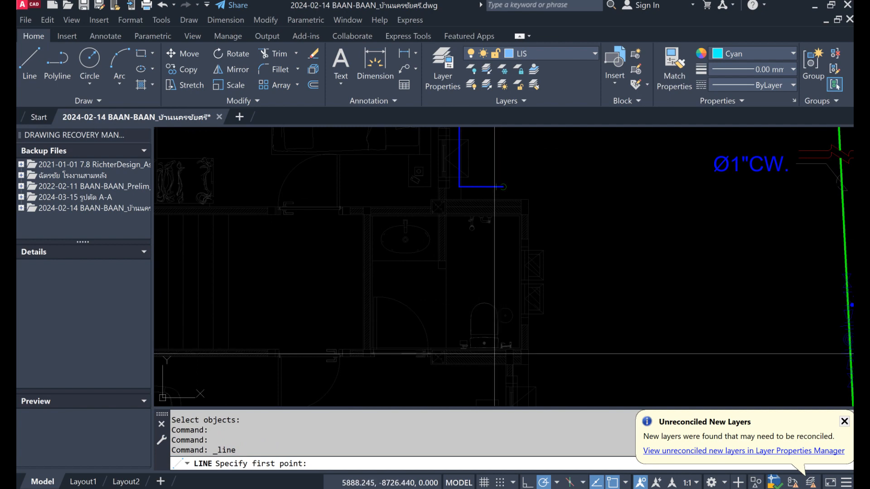
scroll(433, 287, up, 2)
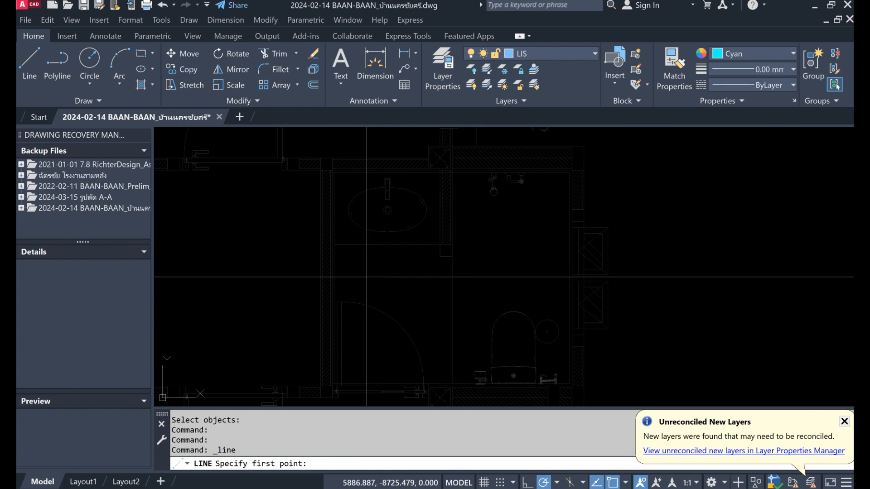
click(332, 278)
click(691, 277)
key(Return)
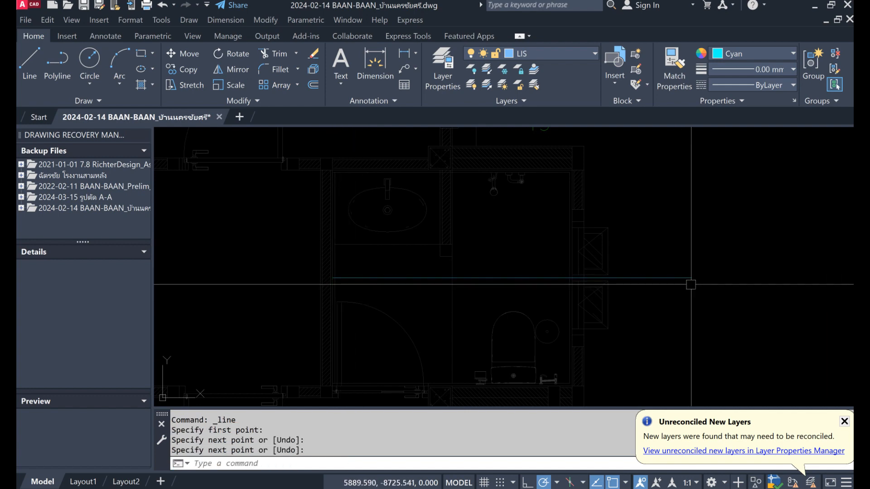
Step: Draw a vertical guide line from the top middle of the basin tap down past the horizontal guide line, about 0.93 long
key(Return)
scroll(373, 184, up, 6)
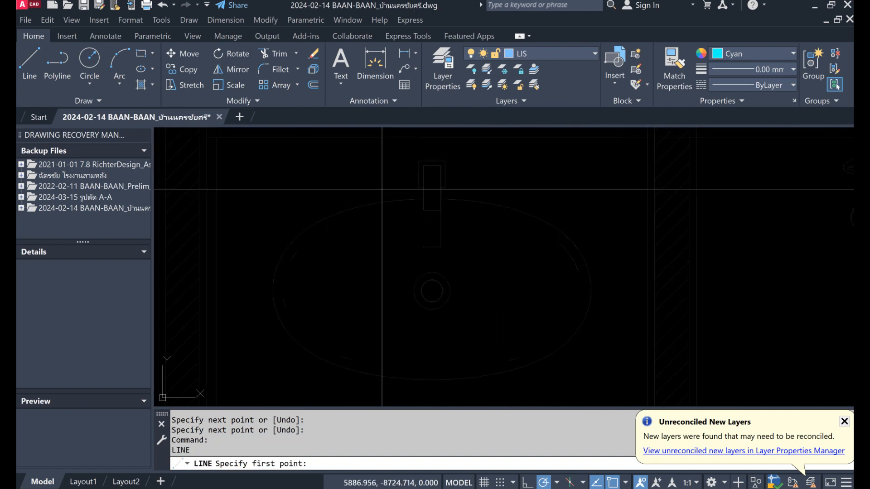
click(432, 160)
scroll(432, 160, down, 5)
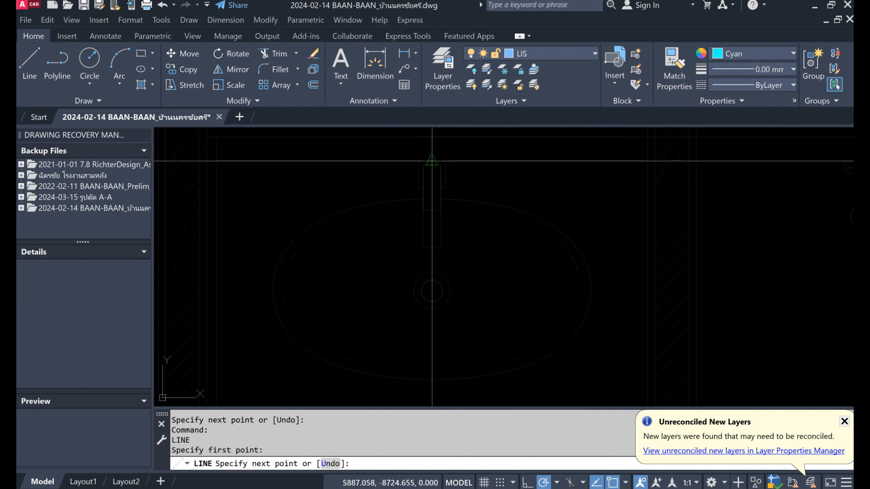
click(430, 270)
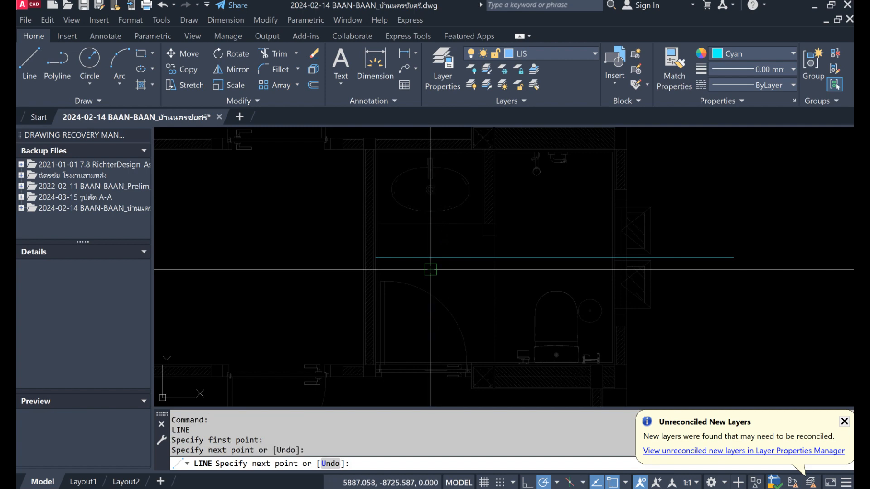
key(Return)
Step: Draw a vertical guide line from the wall at the fitting right of the toilet straight up past the bathroom's upper wall
key(Return)
scroll(594, 366, up, 5)
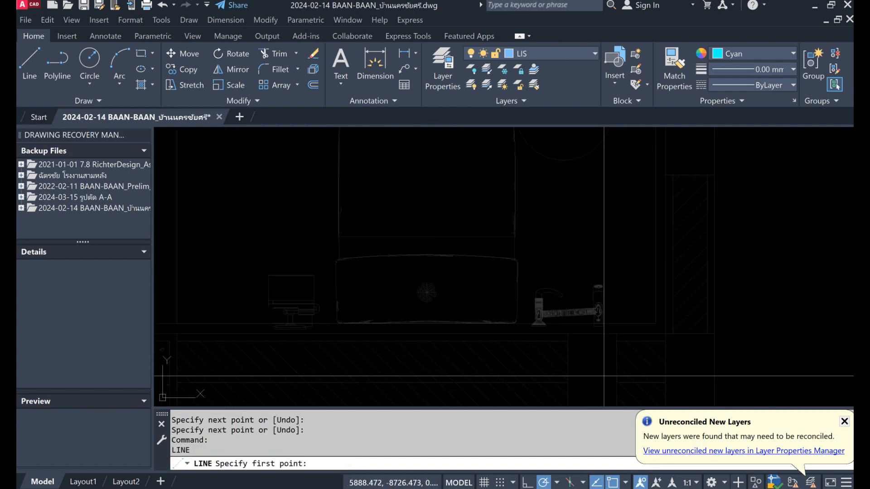
click(592, 336)
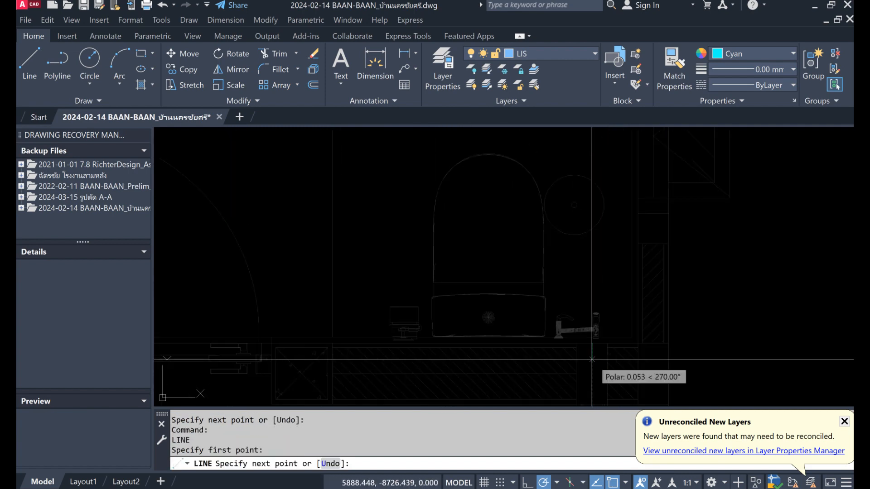
scroll(592, 360, down, 6)
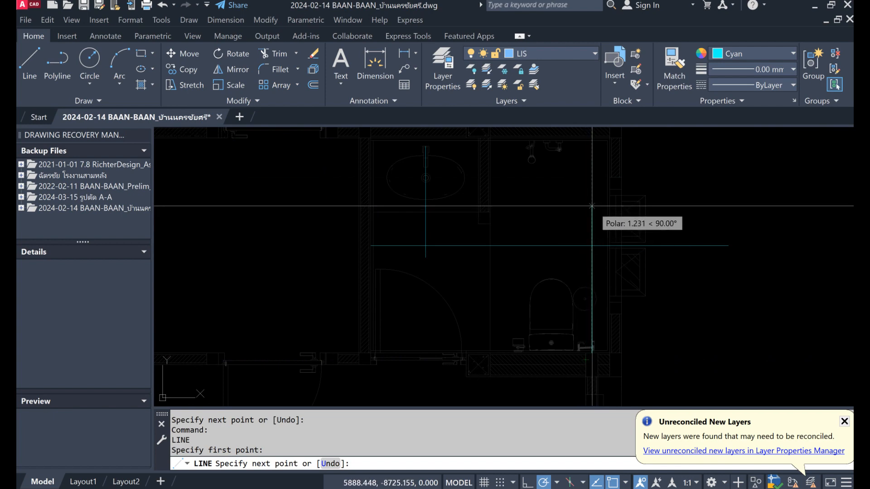
scroll(592, 207, down, 3)
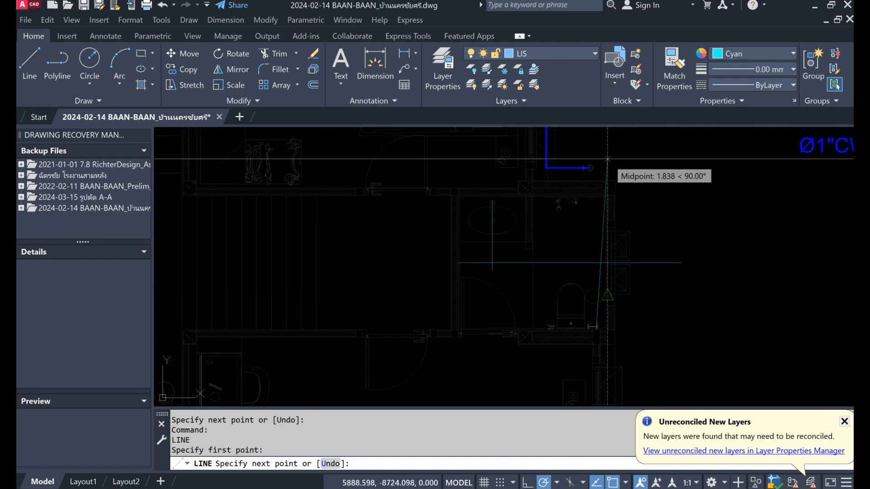
click(596, 148)
key(Return)
Step: Draw a vertical guide line from the upper wall face between the two shower fittings down across the horizontal guide line, about 0.98 long
scroll(581, 230, up, 4)
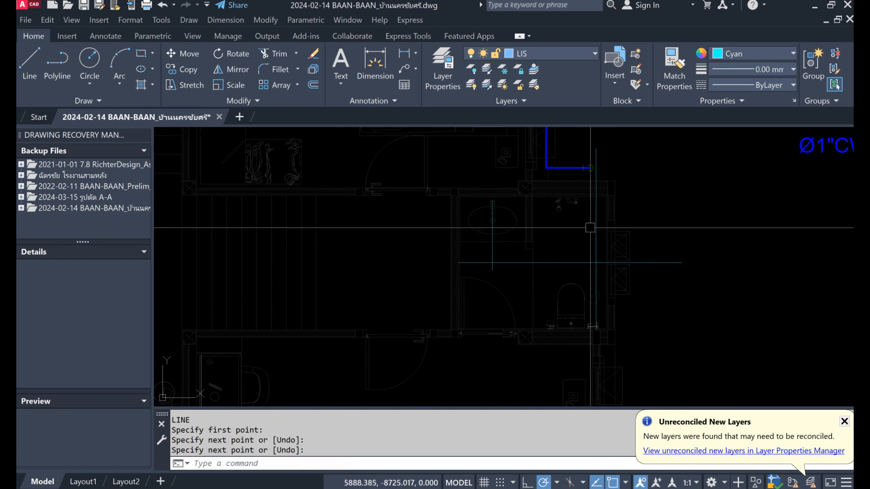
key(Return)
scroll(581, 230, up, 5)
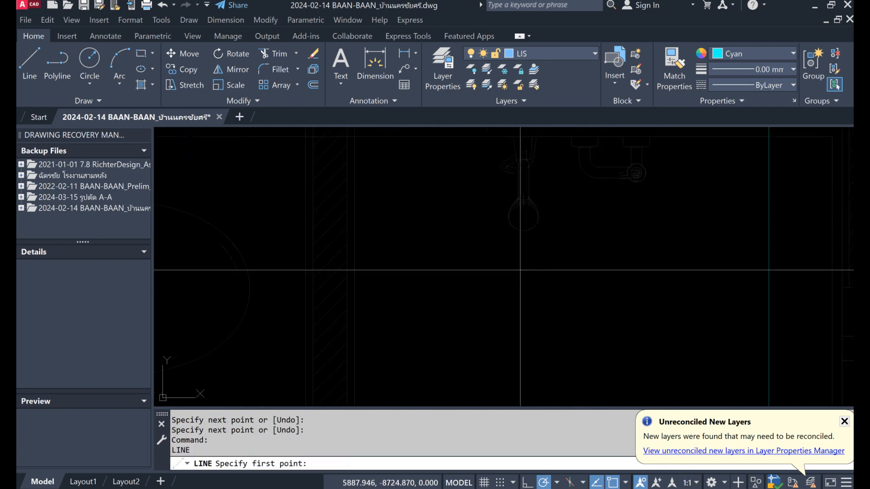
scroll(520, 271, down, 5)
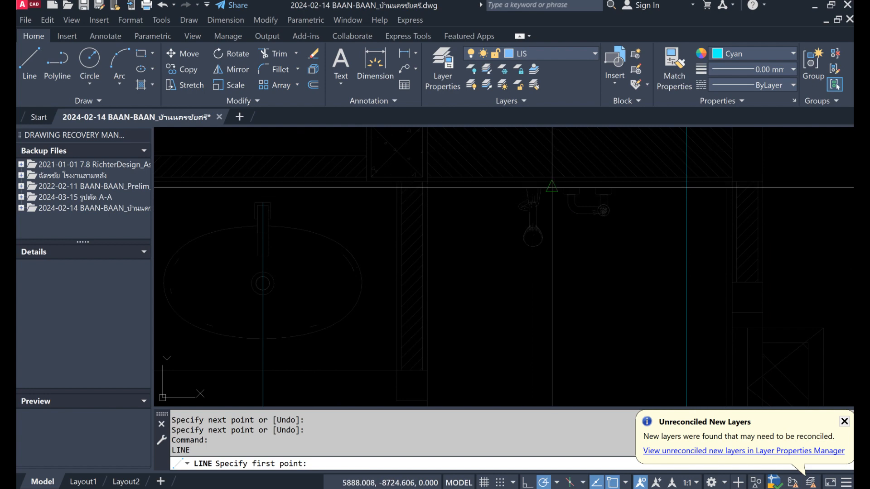
click(552, 187)
scroll(557, 204, down, 6)
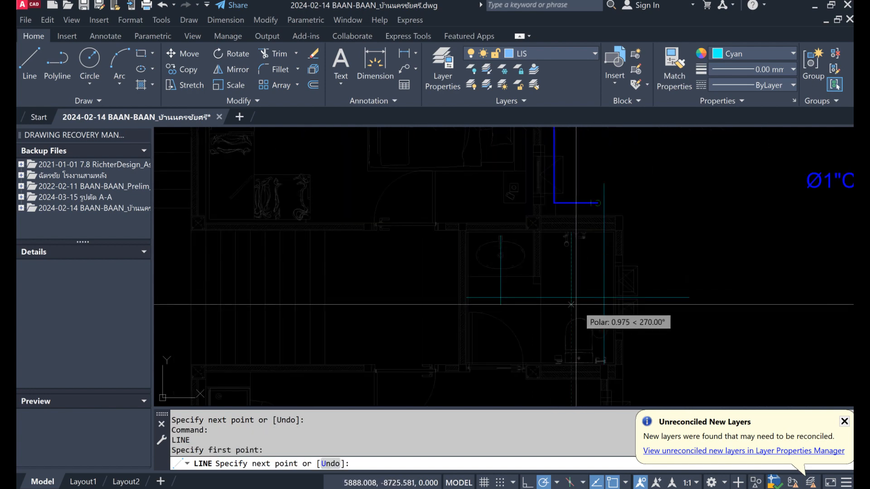
click(572, 305)
key(Return)
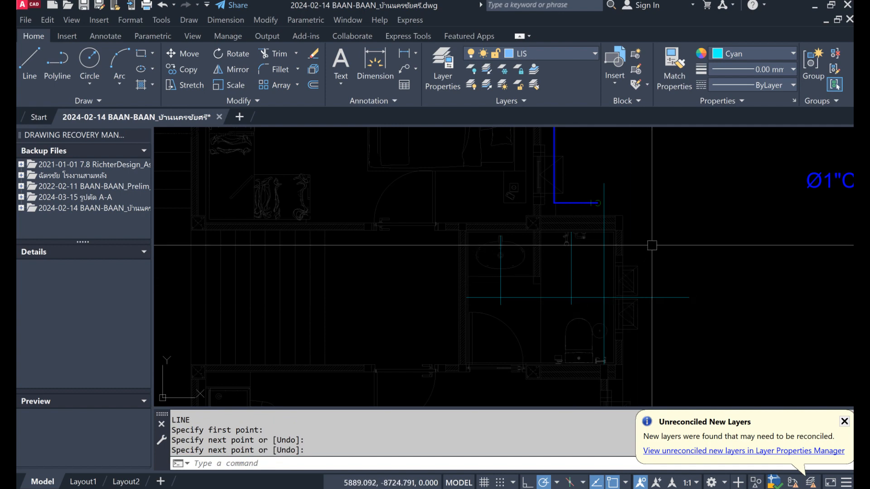
Step: Draw a long vertical guide line just outside the bathroom's right wall, from above the upper wall down past the house's lower end
scroll(656, 212, up, 2)
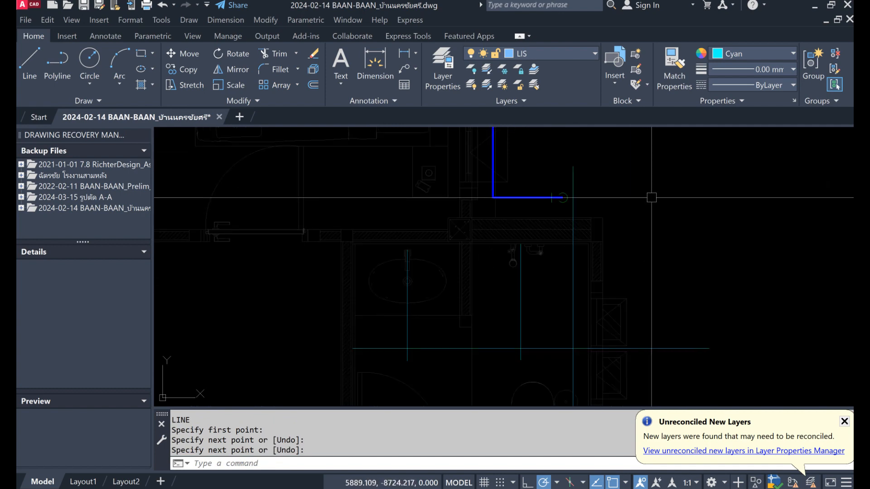
scroll(644, 178, down, 2)
scroll(666, 195, up, 2)
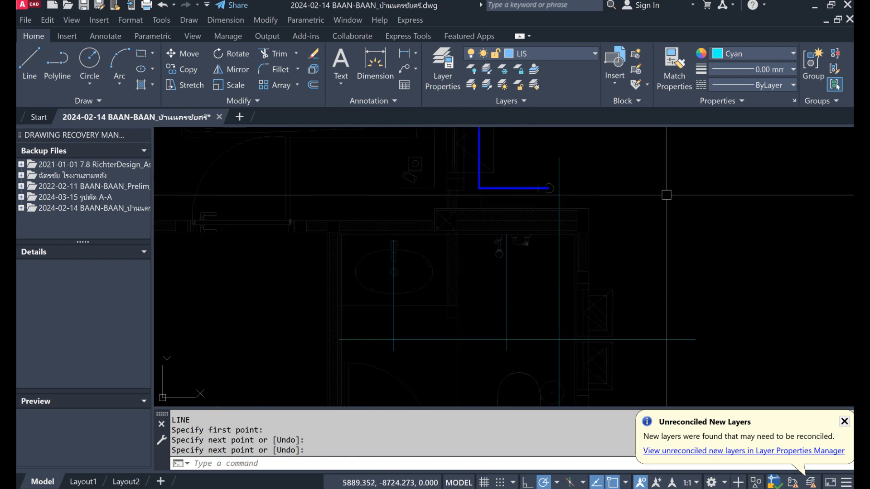
key(Return)
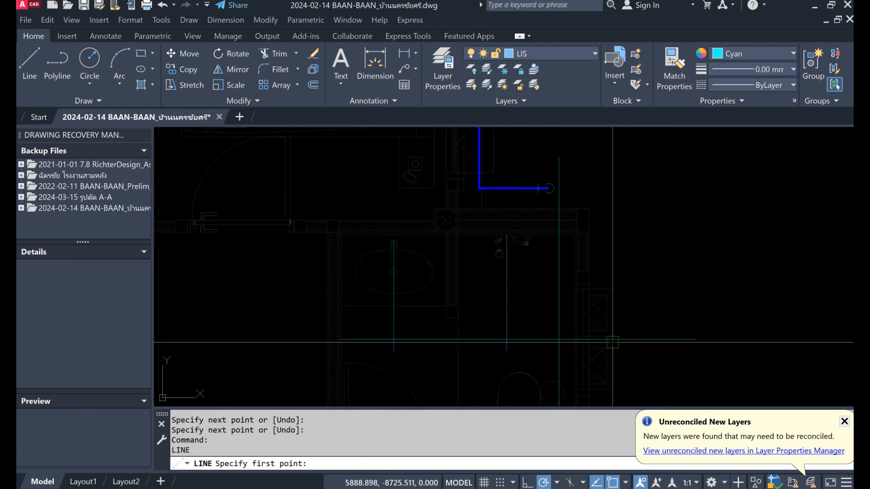
click(594, 164)
scroll(610, 218, down, 5)
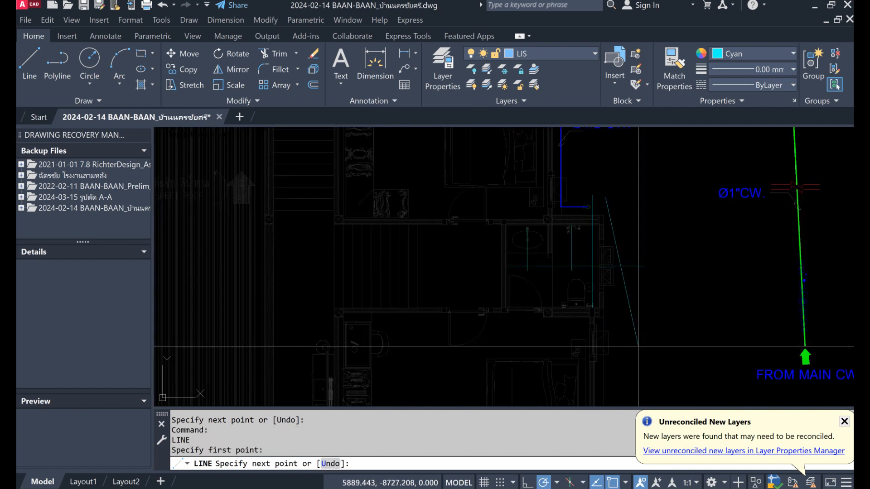
scroll(607, 252, down, 5)
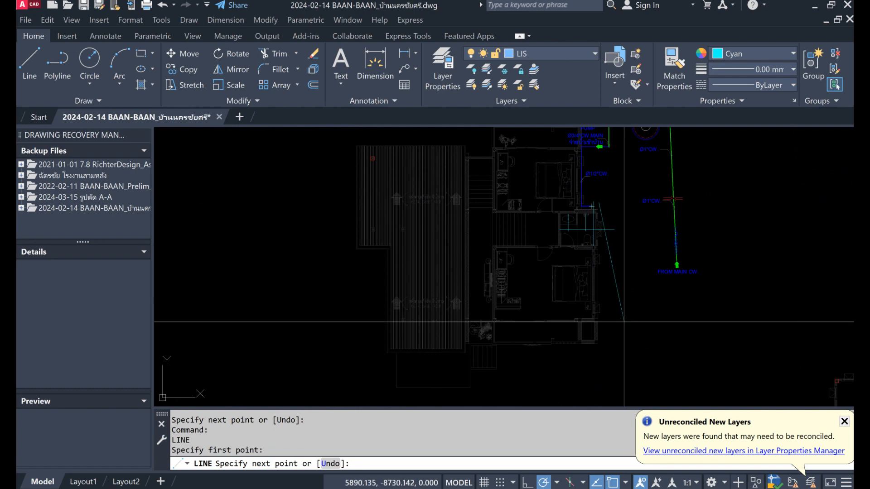
click(599, 381)
key(Return)
scroll(616, 202, up, 7)
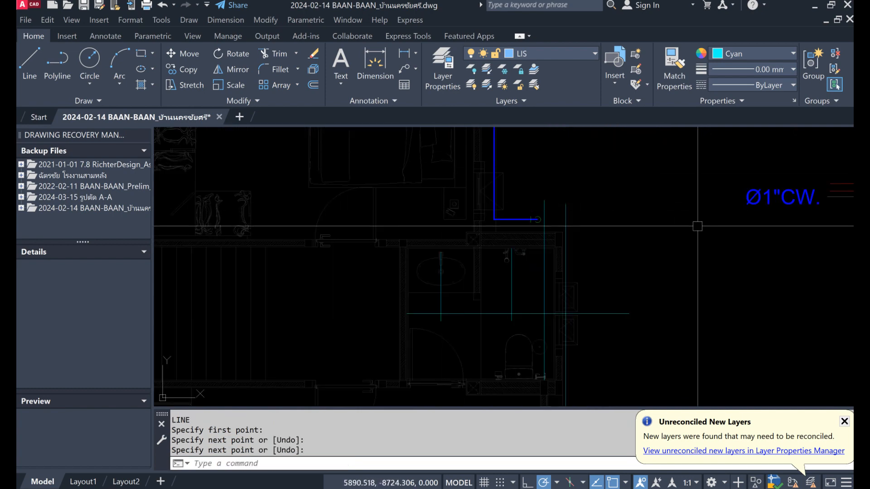
text(pl)
key(Return)
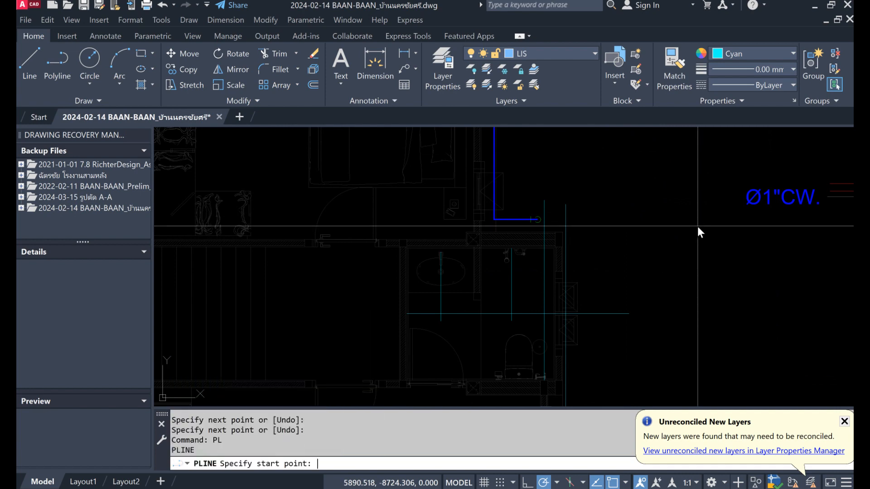
text(.015)
key(Return)
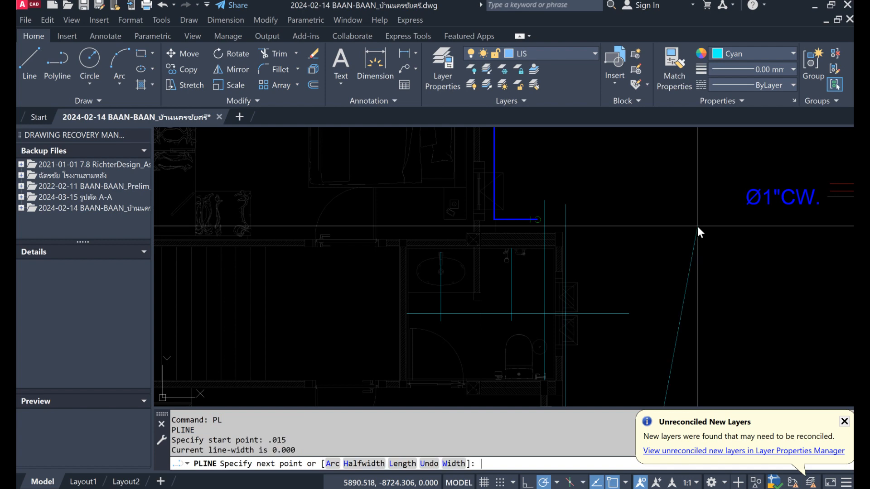
key(Escape)
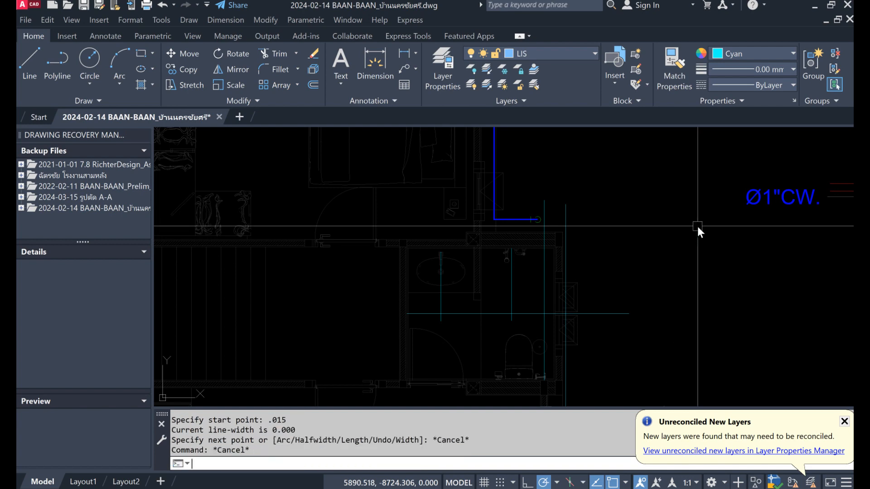
Step: Start a 0.015-wide polyline at the end of the blue supply pipe and run it horizontally to the guide line outside the bathroom wall
text(pl)
key(Return)
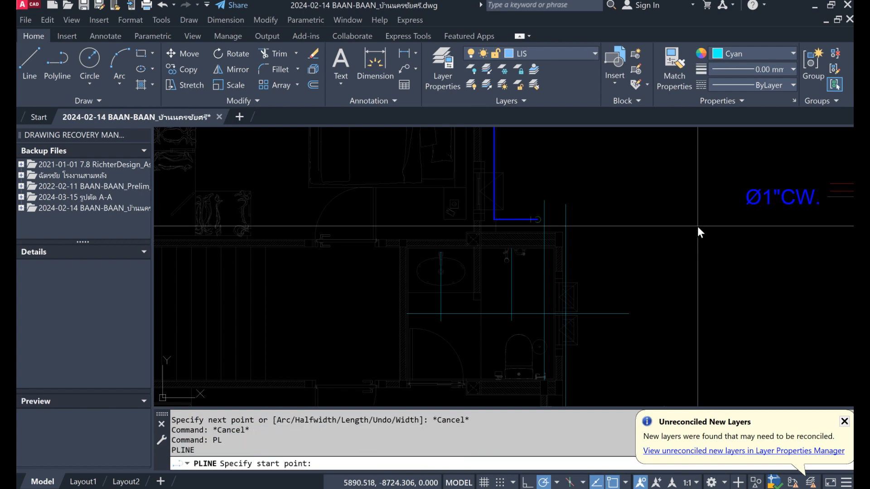
scroll(548, 220, up, 6)
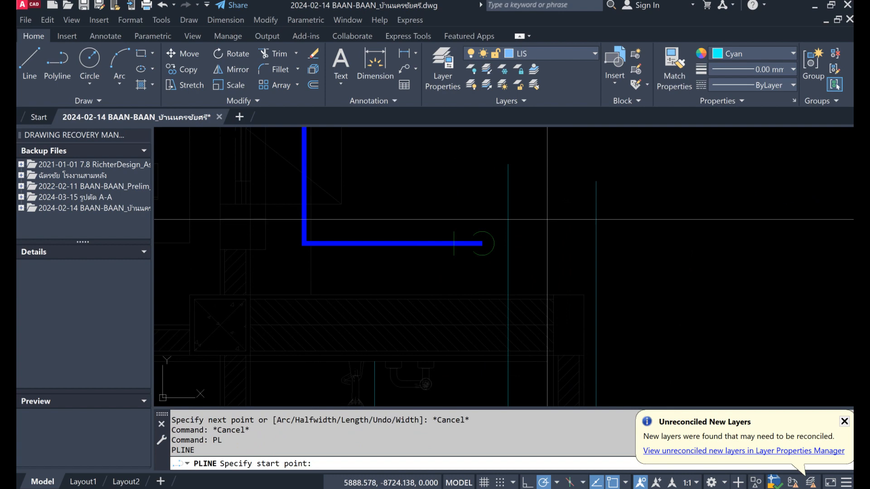
click(482, 243)
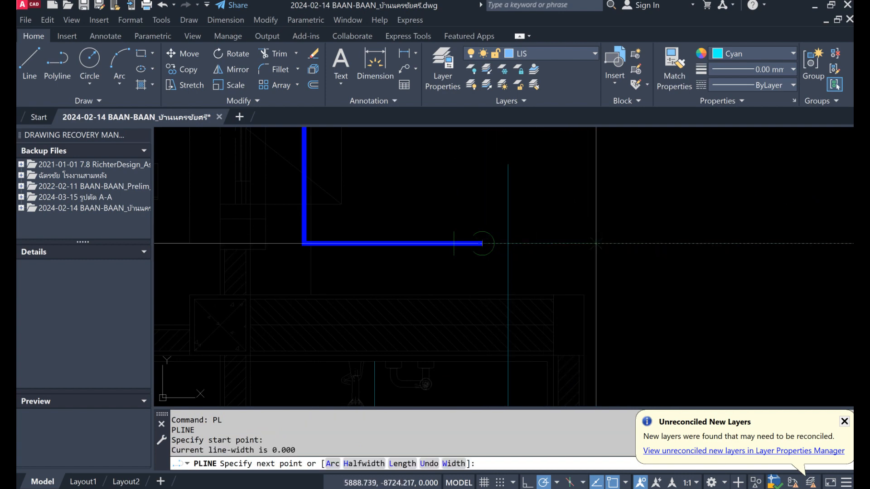
text(w)
key(Return)
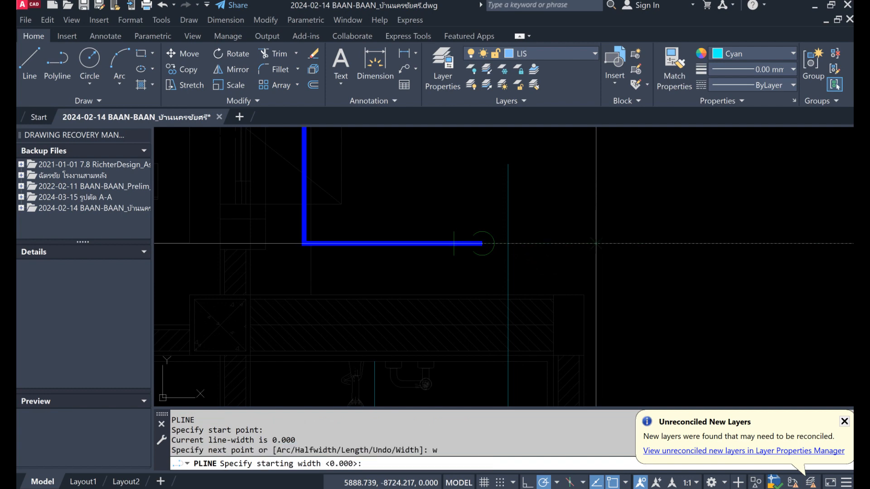
text(.015)
key(Return)
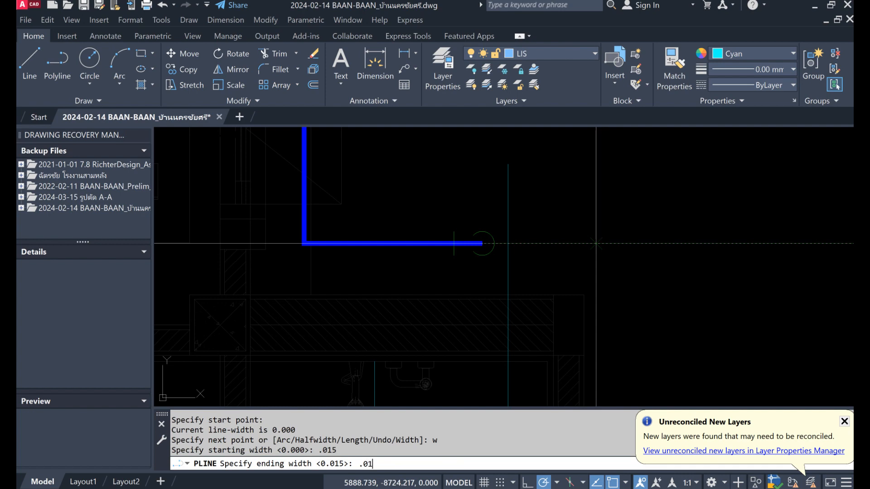
key(Return)
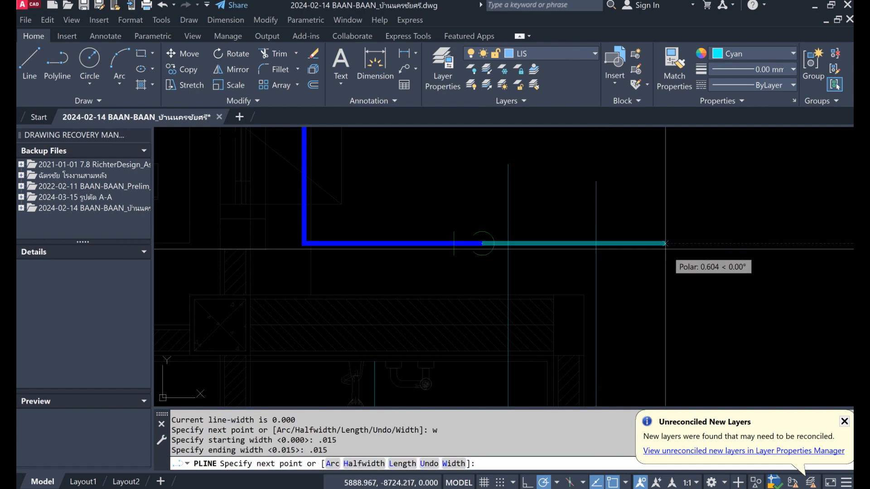
click(595, 243)
scroll(610, 244, down, 4)
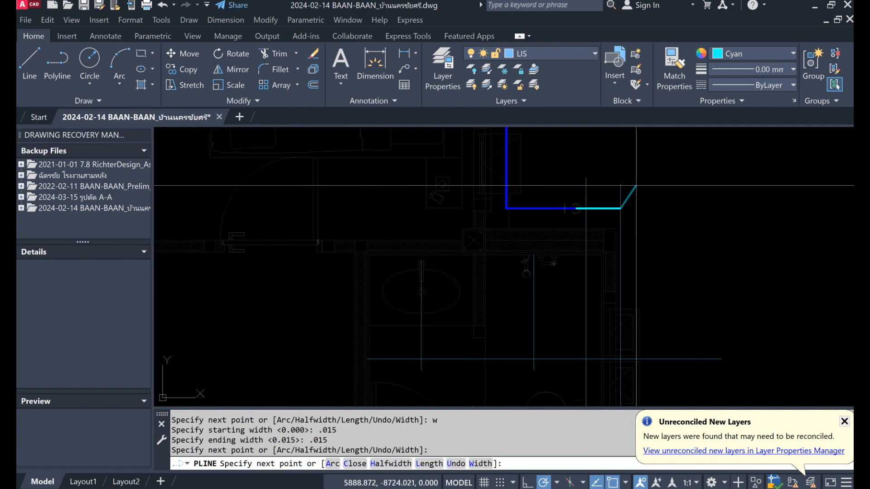
Step: Continue the polyline down to the horizontal guide line, left to the basin guide line, and up to the wall behind the basin
scroll(662, 315, up, 5)
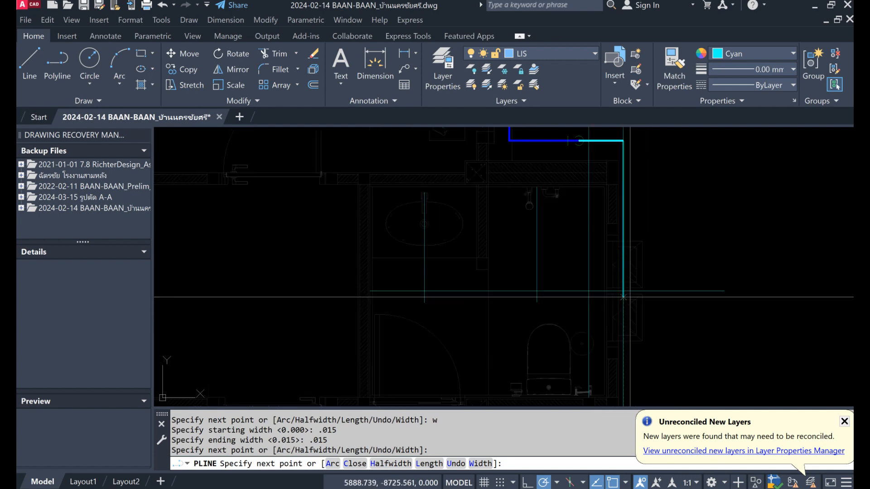
click(604, 279)
scroll(736, 297, down, 4)
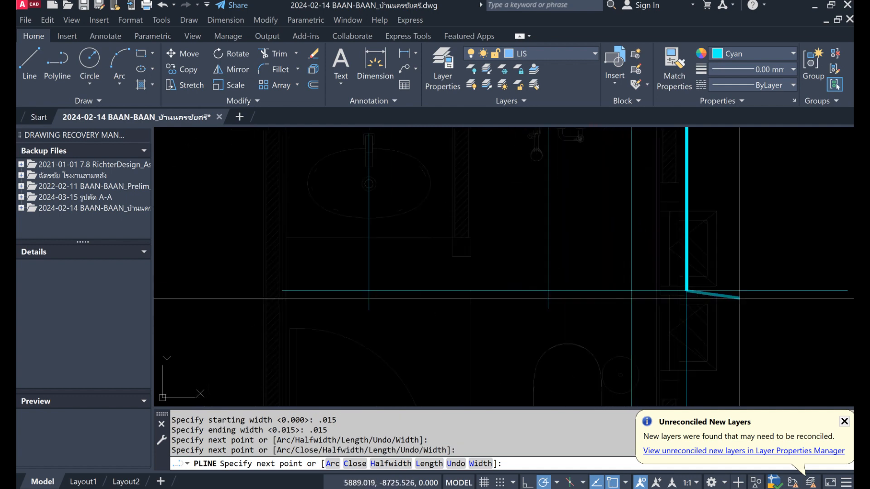
click(369, 291)
scroll(410, 337, down, 3)
scroll(410, 337, up, 6)
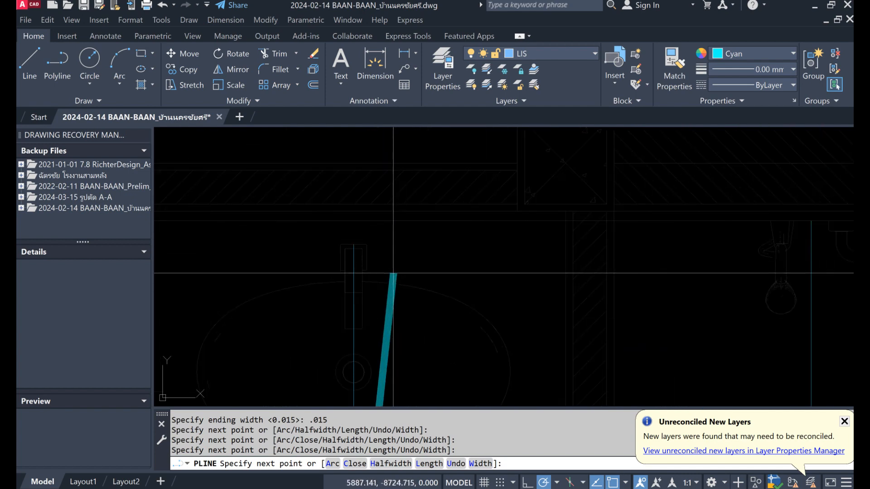
click(354, 221)
key(Return)
scroll(387, 243, down, 5)
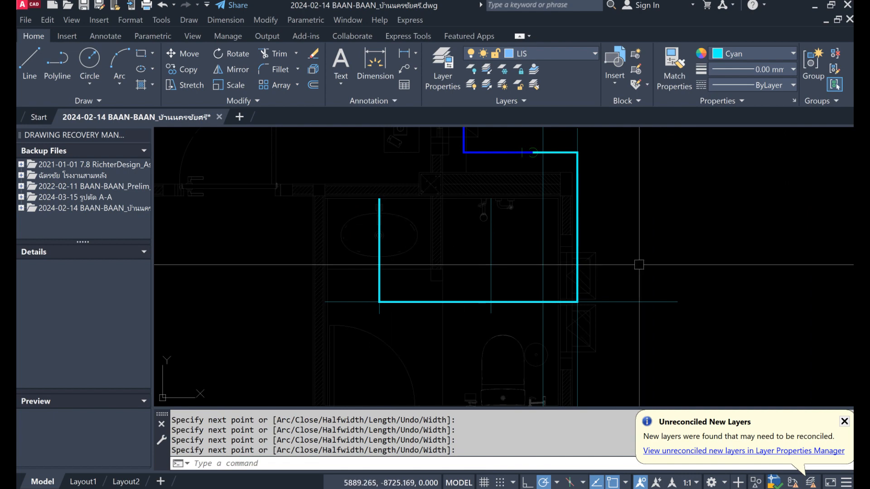
Step: Draw a 0.015-wide branch polyline from the horizontal pipe up the shower guide line to the upper wall face
key(Return)
scroll(492, 302, up, 4)
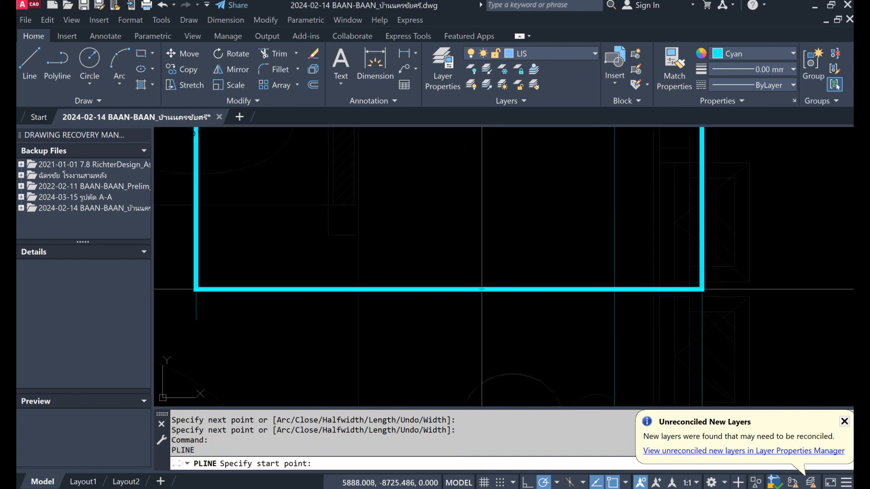
click(481, 289)
scroll(503, 272, up, 4)
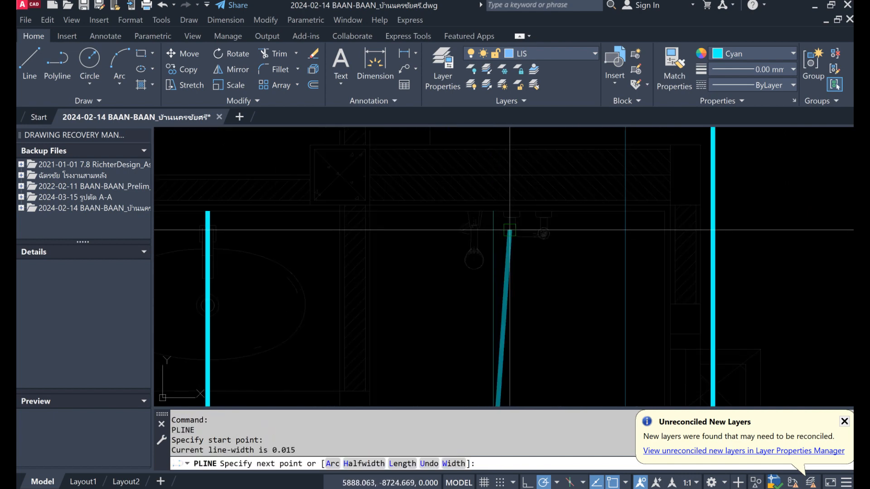
click(493, 212)
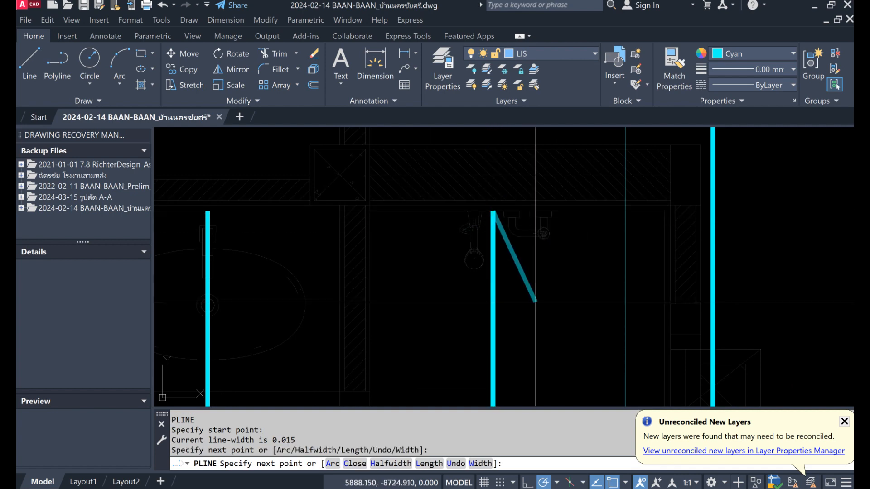
key(Return)
scroll(512, 178, down, 5)
Step: Draw a 0.015-wide branch polyline from the horizontal pipe down the guide line beside the toilet to the lower wall
key(Return)
scroll(564, 248, up, 2)
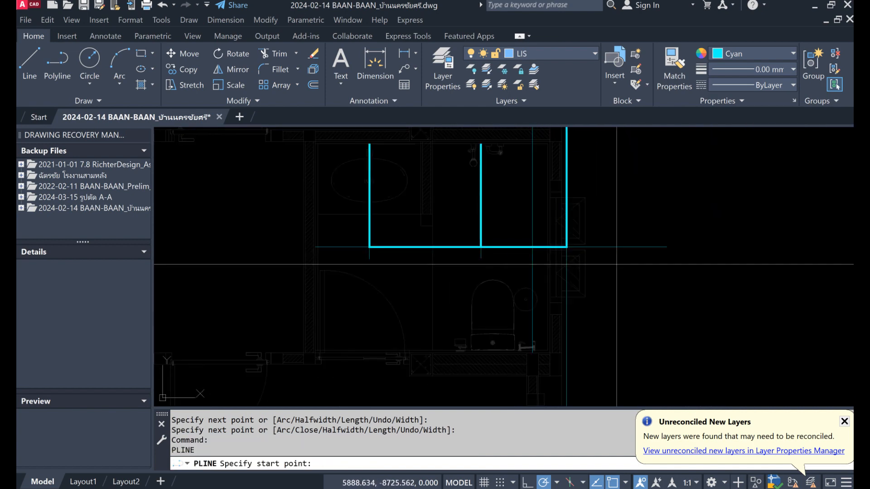
click(567, 247)
scroll(544, 294, up, 4)
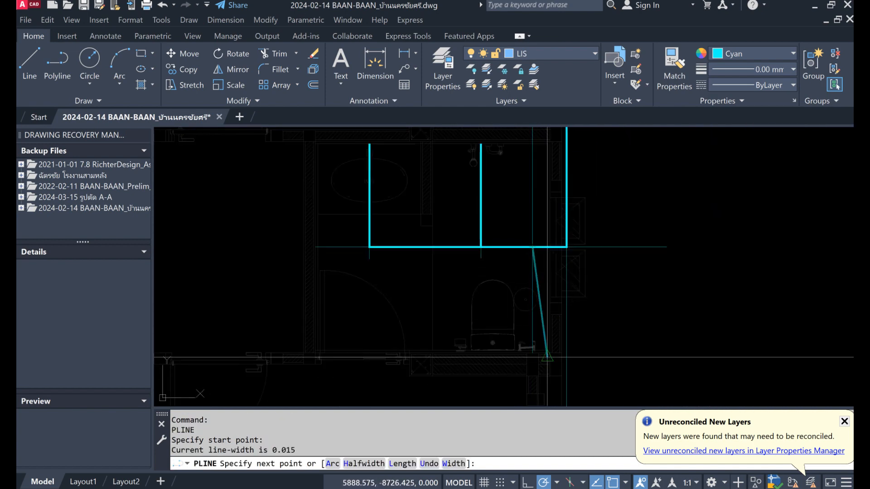
click(519, 341)
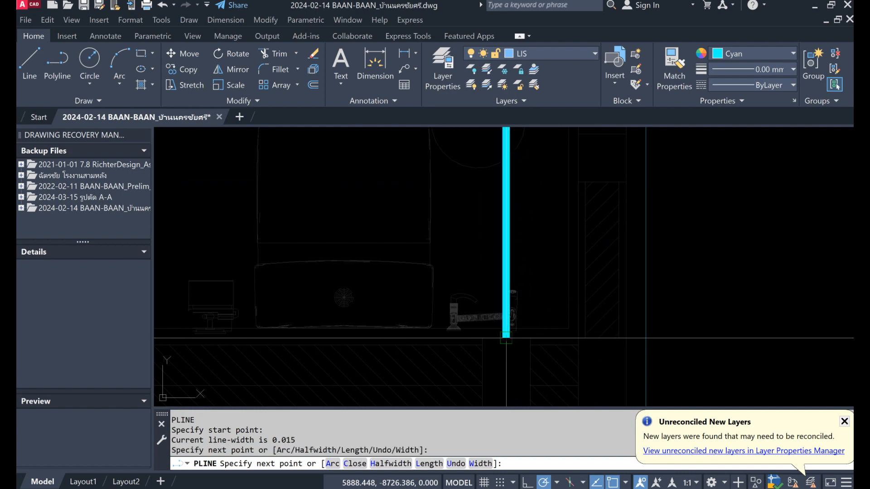
key(Return)
scroll(514, 358, down, 3)
scroll(516, 360, down, 2)
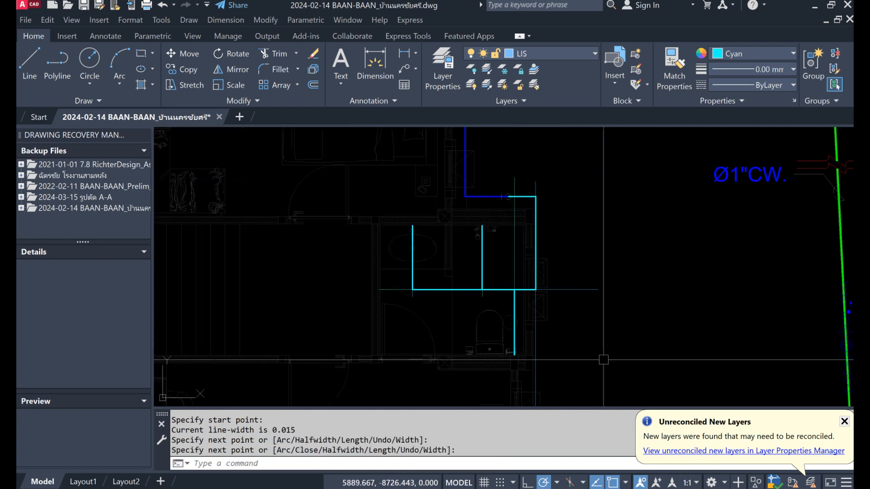
Step: Erase the horizontal and vertical guide lines around the new bathroom pipes
click(316, 55)
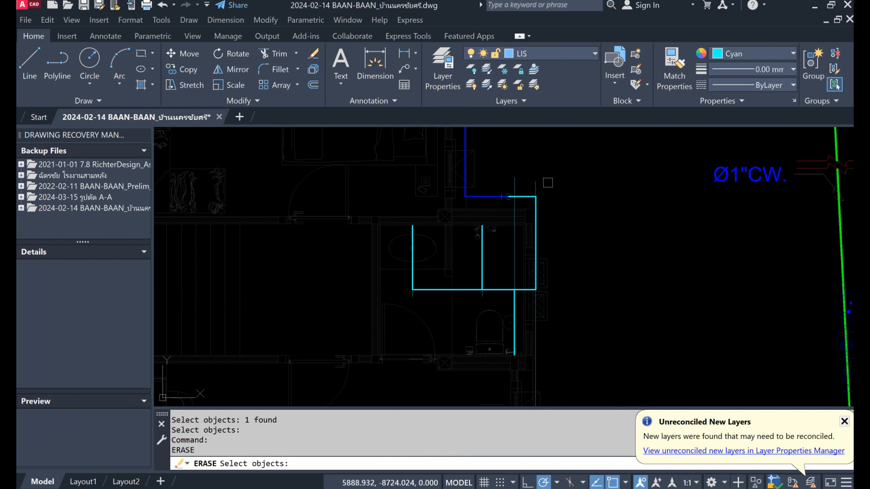
click(515, 197)
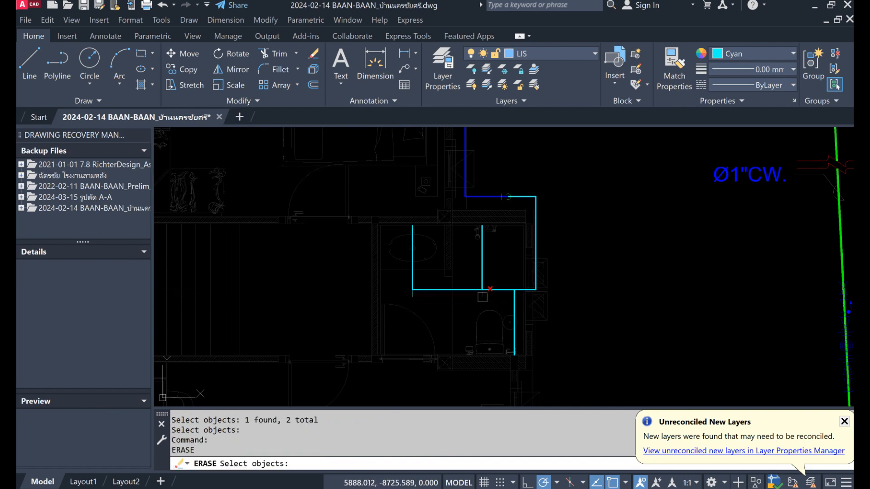
click(412, 301)
key(space)
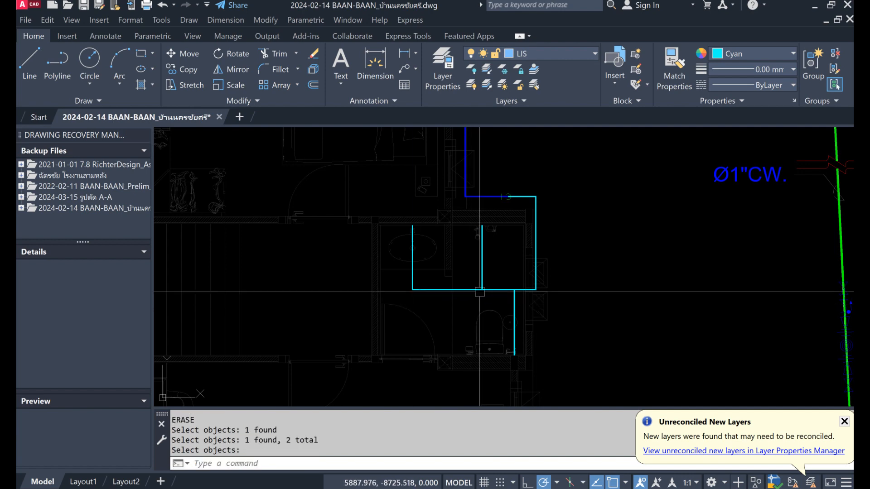
Step: Copy the red valve symbol from the separate Ø1/2"CW. pipe group to the empty space right of the bathroom
scroll(487, 274, down, 6)
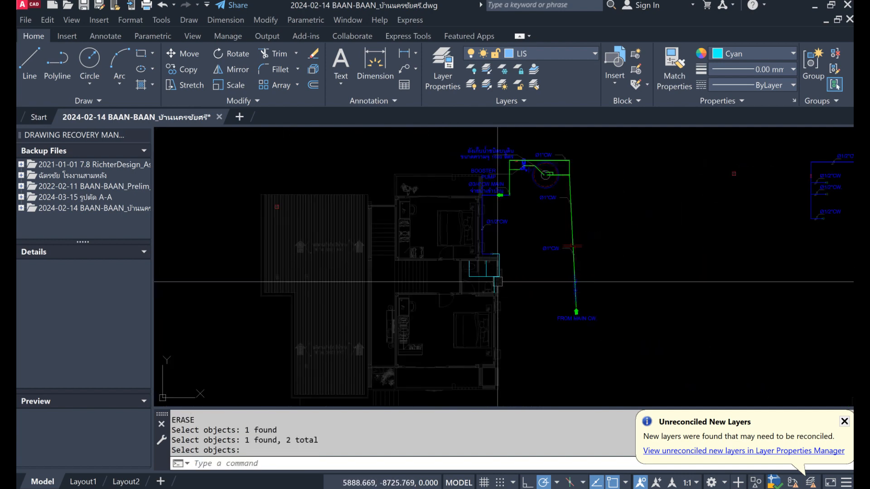
scroll(654, 278, down, 4)
scroll(603, 233, up, 8)
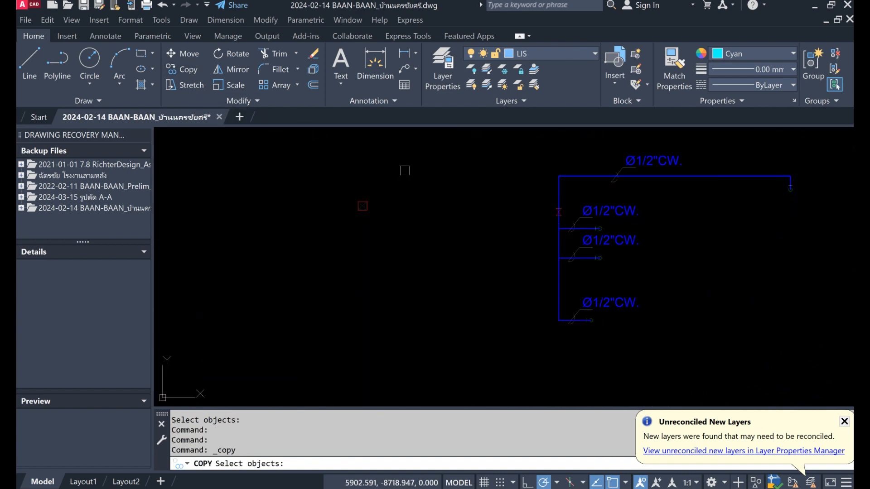
click(575, 220)
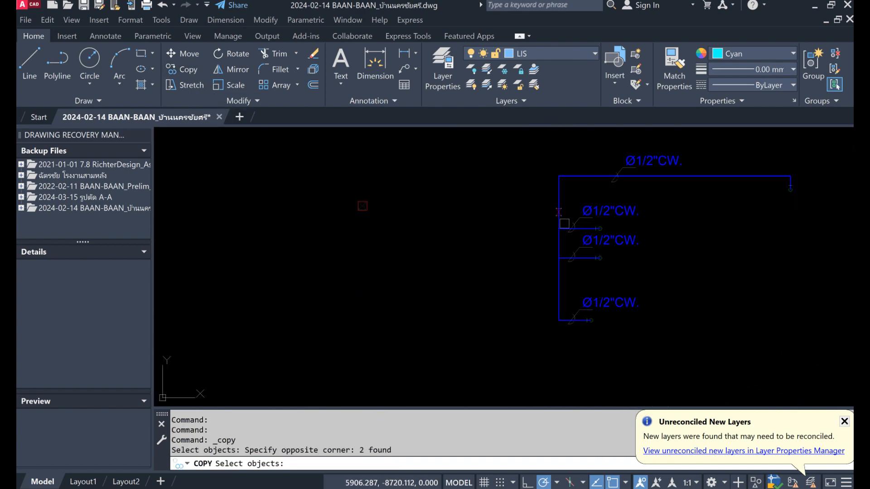
key(Return)
click(558, 221)
scroll(539, 274, down, 8)
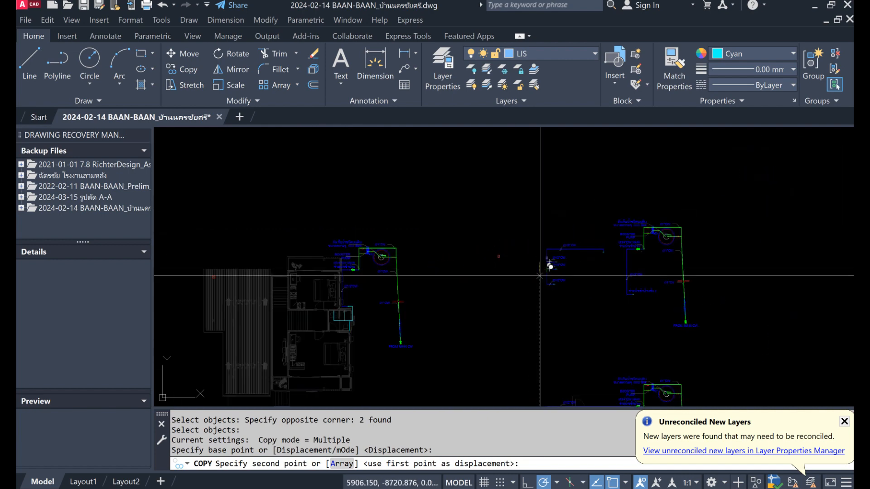
scroll(387, 329, up, 8)
scroll(410, 294, up, 2)
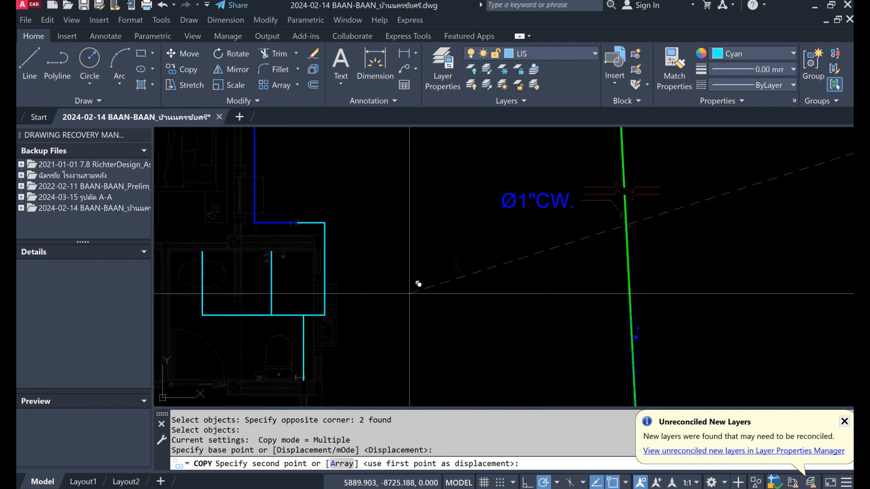
click(413, 296)
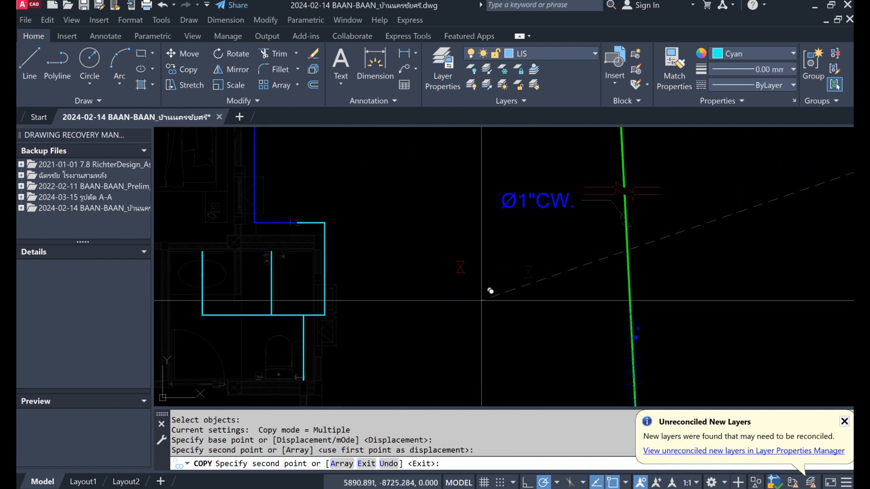
key(Return)
Step: Rotate the copied valve symbol a quarter turn so that it lies horizontally
click(231, 54)
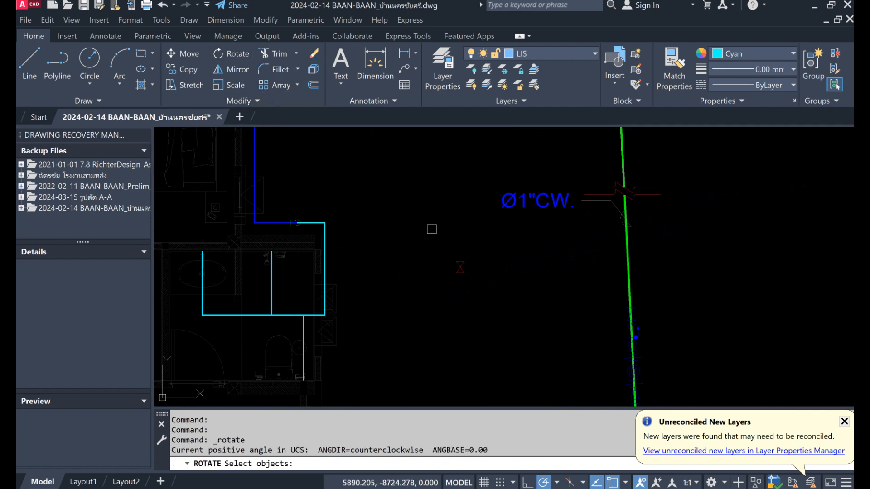
click(431, 229)
click(489, 292)
key(Return)
click(492, 304)
click(492, 303)
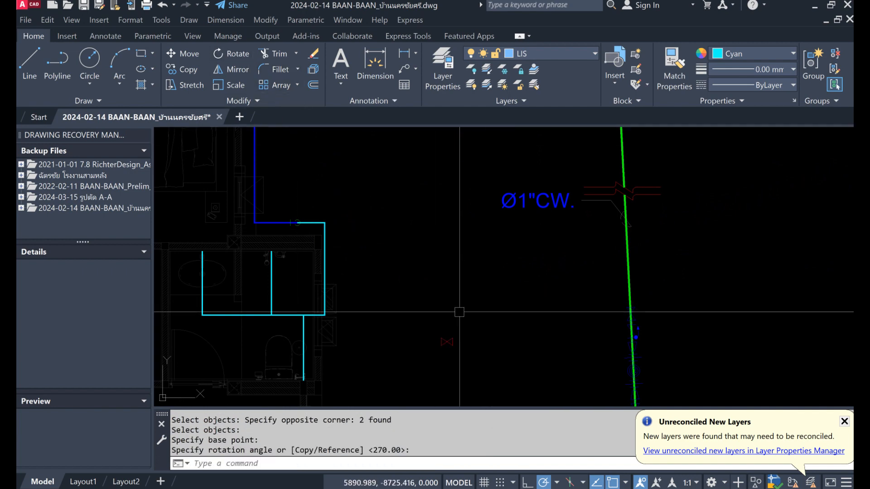
Step: Move the rotated valve symbol by its centre onto the lower outer corner of the new supply pipe
click(196, 55)
scroll(415, 344, up, 2)
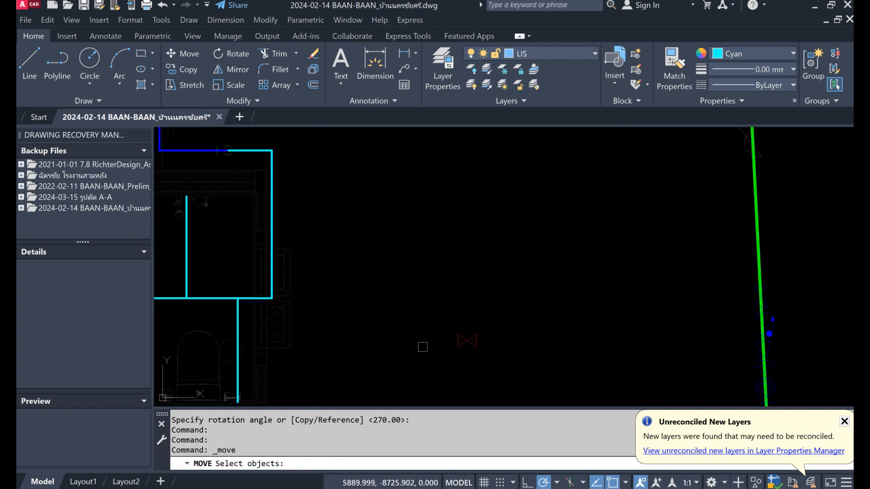
click(513, 367)
key(Return)
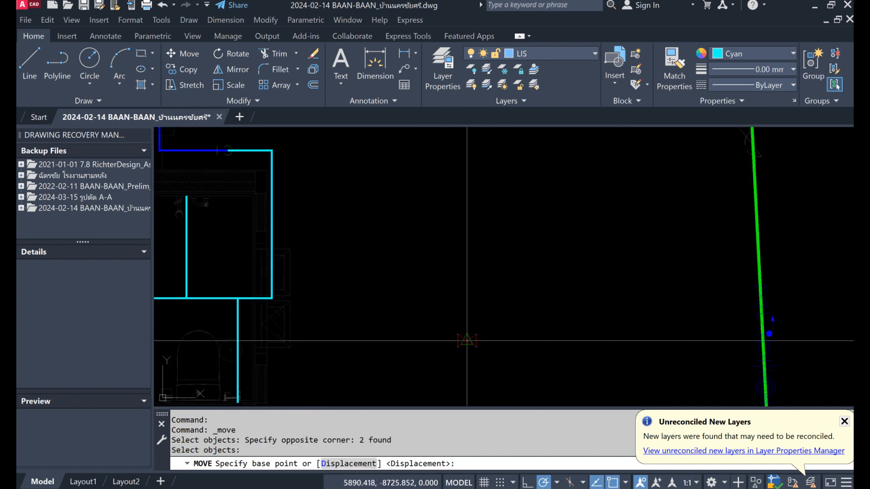
click(467, 341)
scroll(233, 281, up, 4)
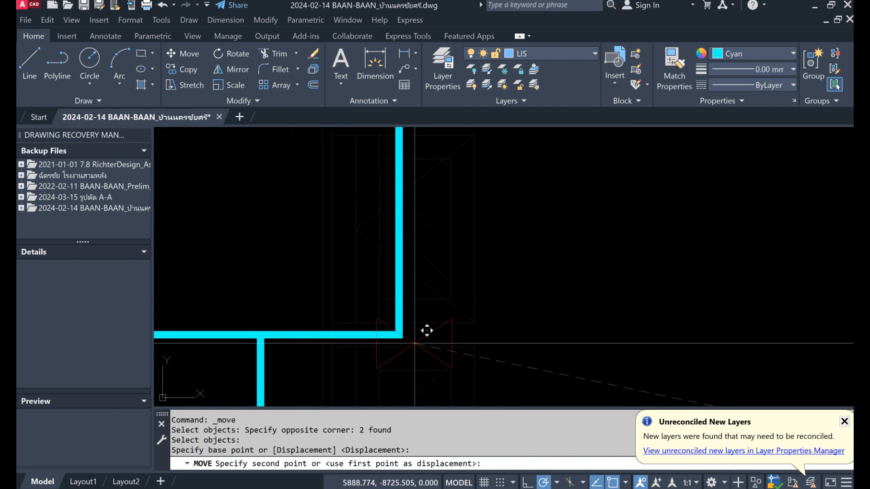
click(399, 335)
Step: Move the horizontal valve symbol left along the supply pipe, between the outer corner and the toilet branch
key(Return)
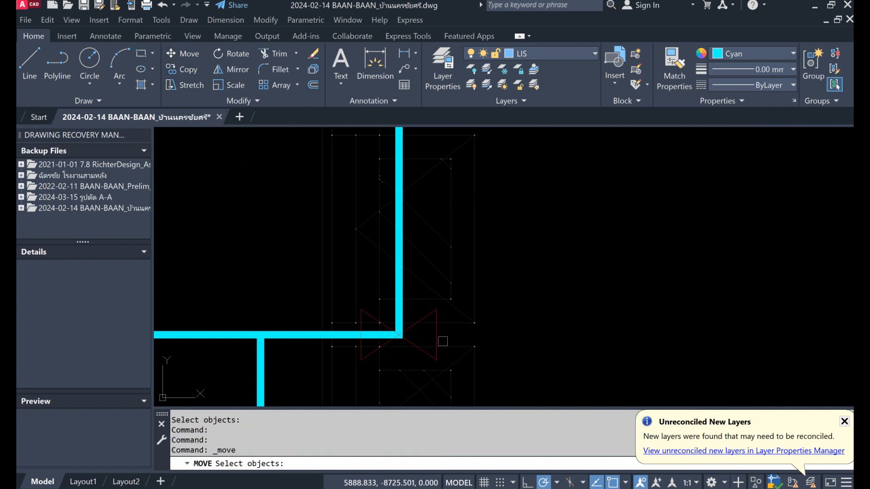
click(309, 281)
click(485, 371)
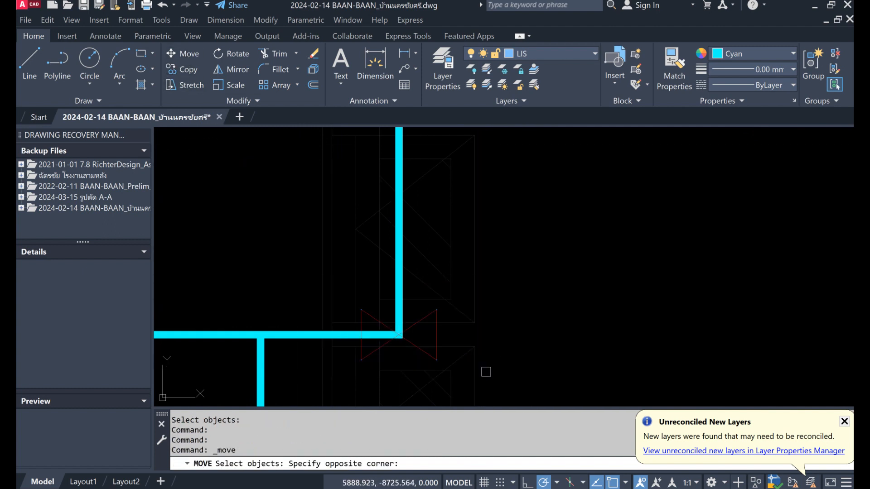
key(Return)
click(687, 337)
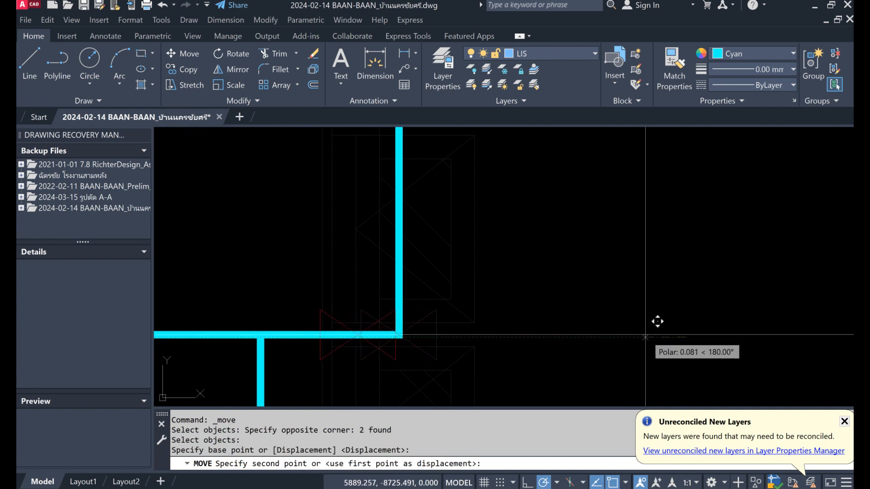
click(621, 337)
scroll(630, 335, down, 3)
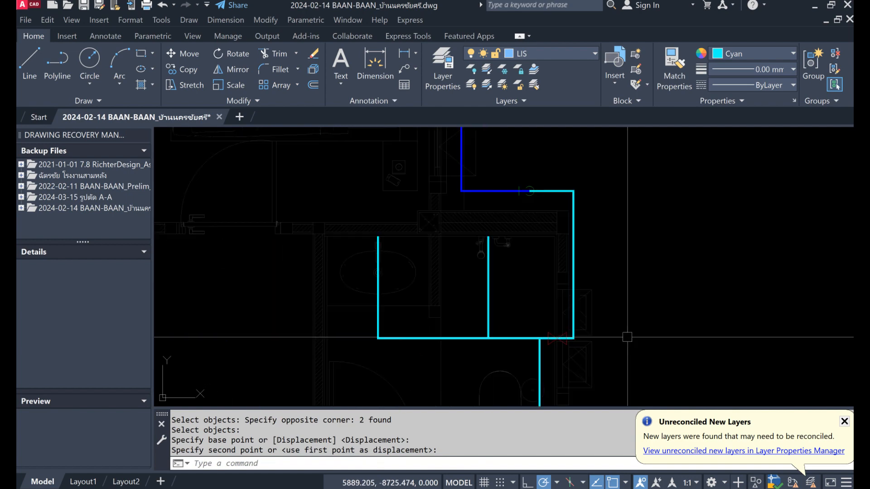
Step: Copy the green pipe-end symbol from the separate Ø1/2"CW. pipe group onto the lower end of the toilet branch pipe
scroll(508, 328, down, 10)
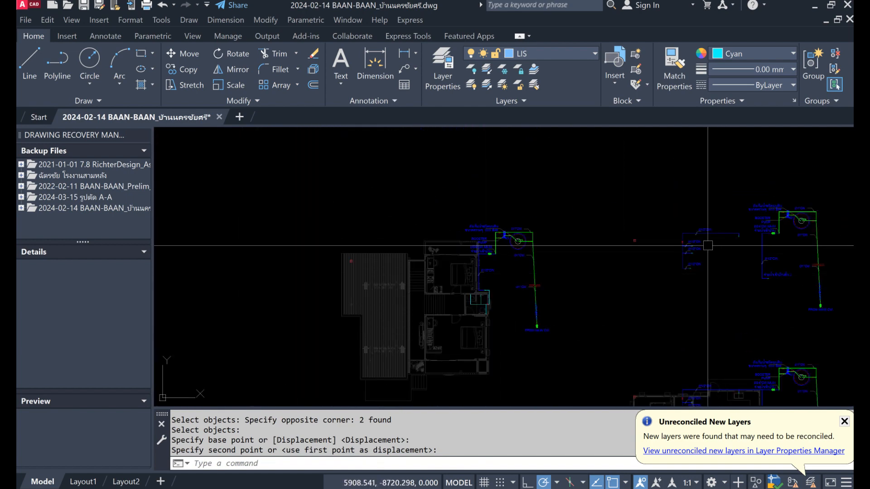
scroll(811, 227, up, 6)
scroll(812, 226, up, 3)
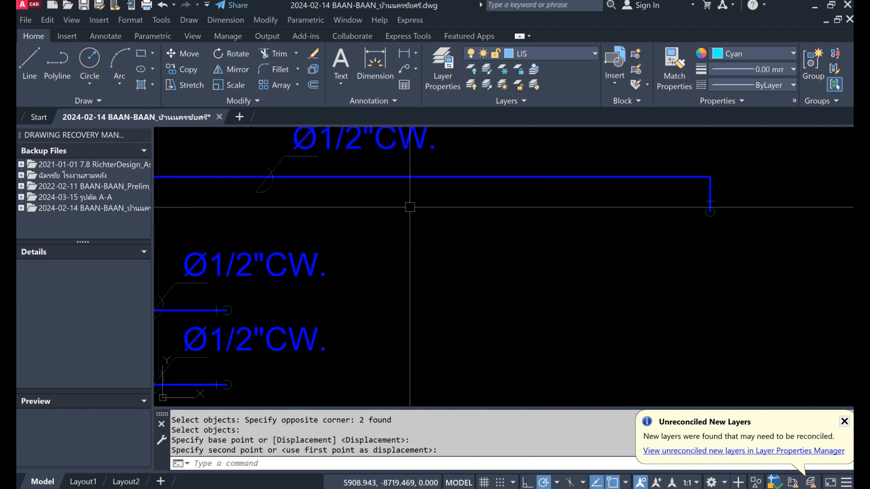
click(192, 69)
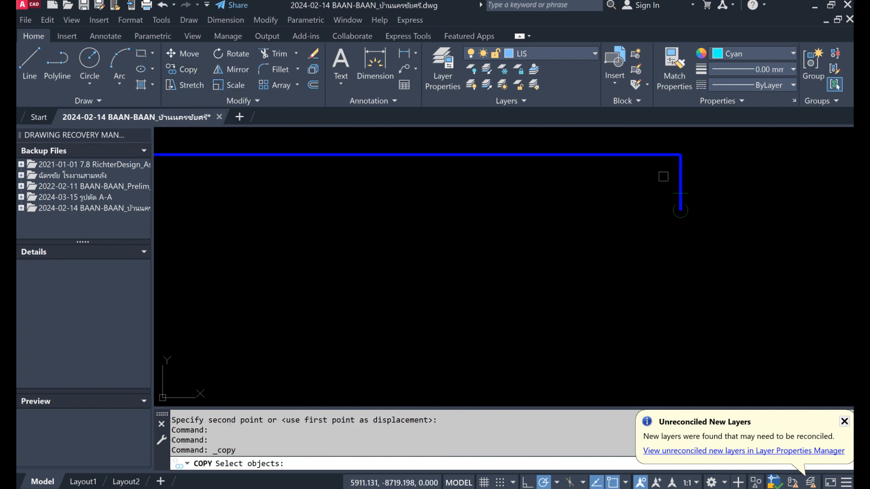
click(664, 177)
click(721, 243)
key(Return)
scroll(693, 225, up, 4)
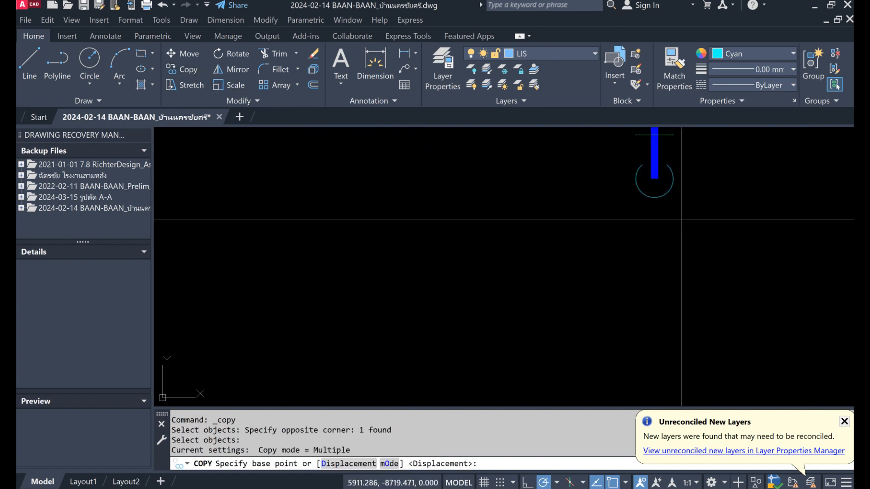
click(655, 179)
scroll(718, 245, down, 6)
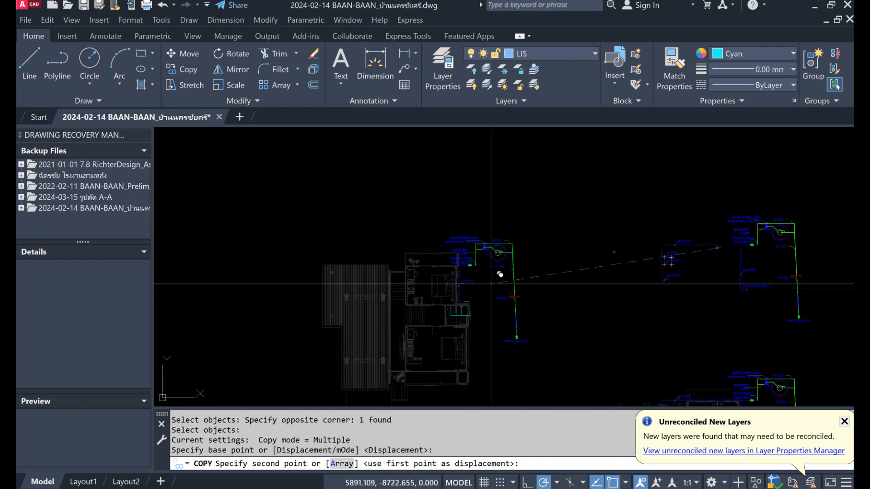
scroll(514, 330, up, 7)
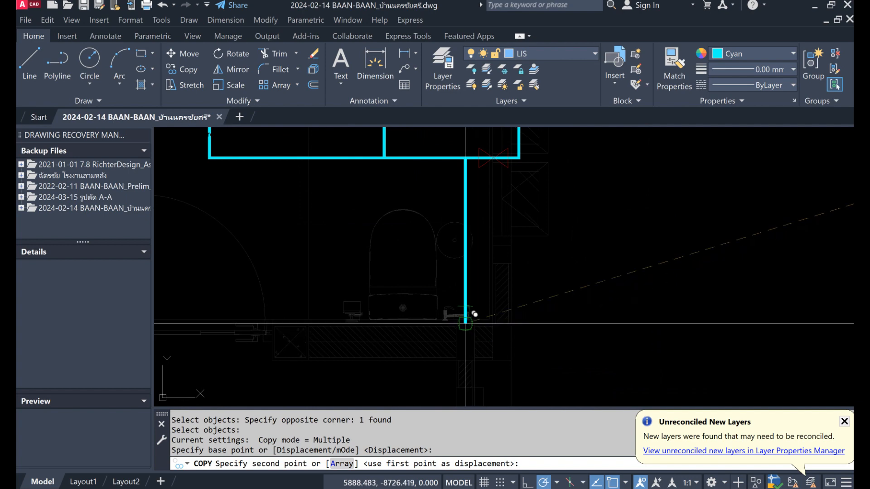
scroll(473, 315, up, 4)
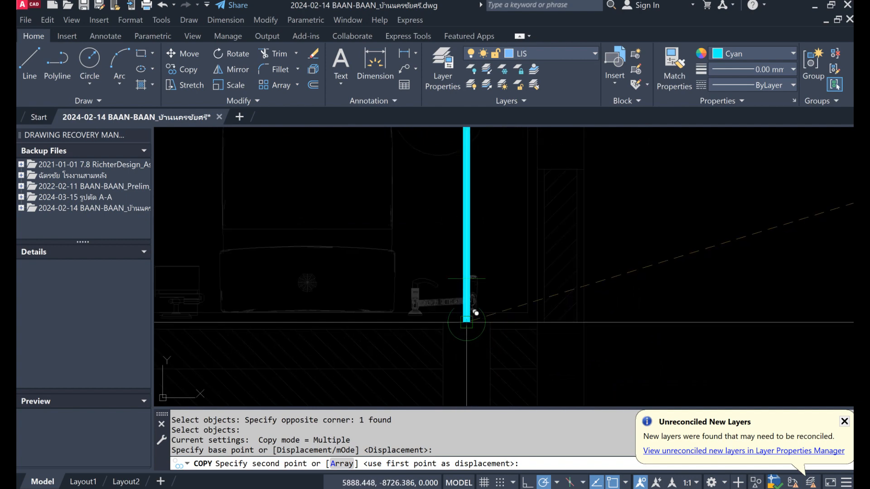
click(499, 340)
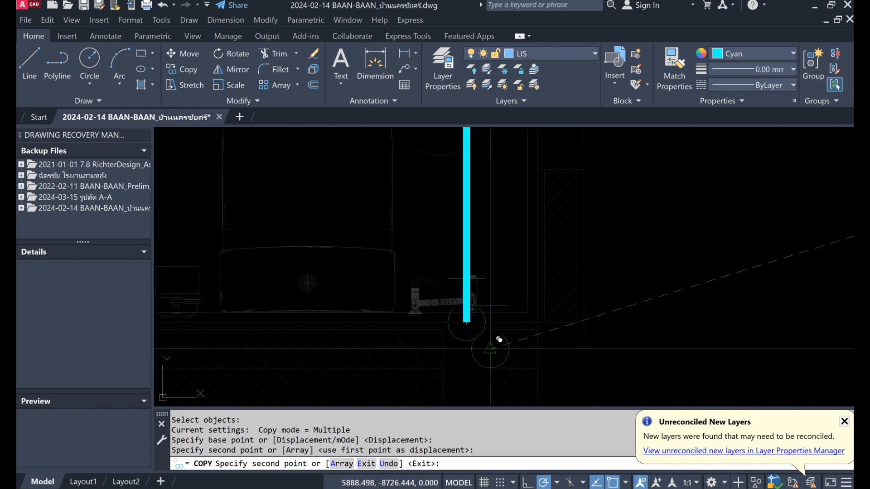
key(Return)
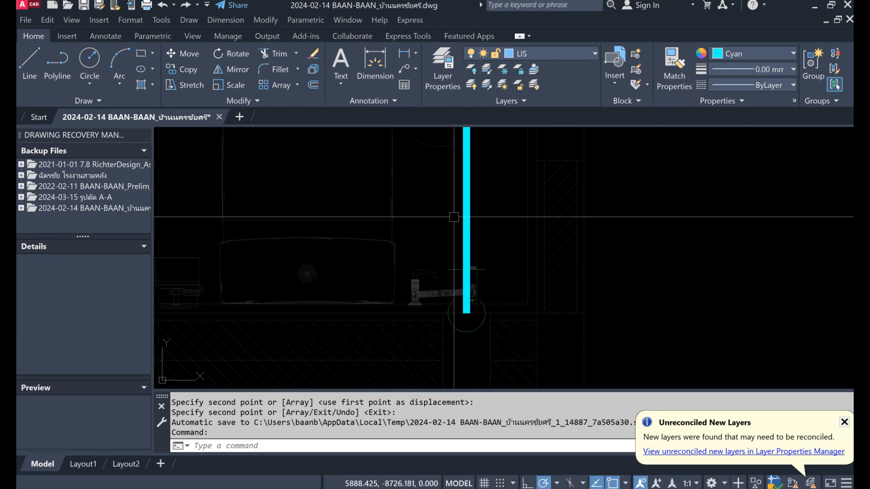
Step: Copy the pipe-end symbol from the toilet branch to the empty space right of the bathroom
click(186, 69)
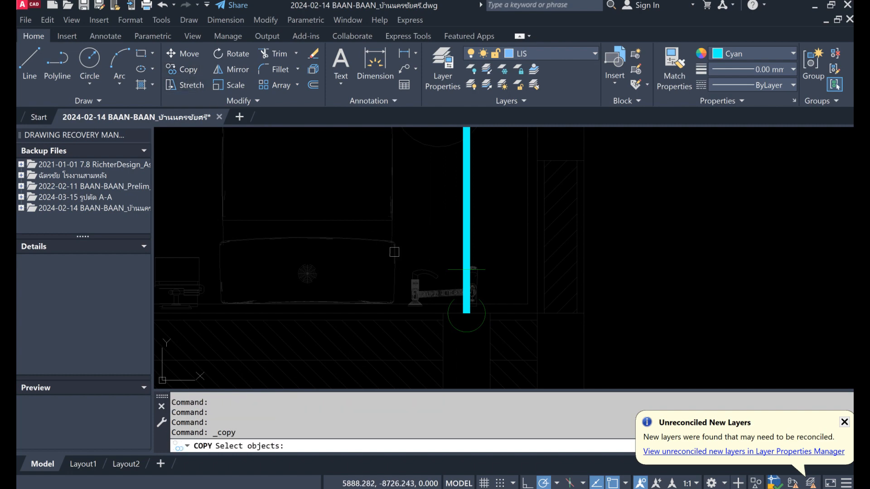
click(423, 243)
click(509, 349)
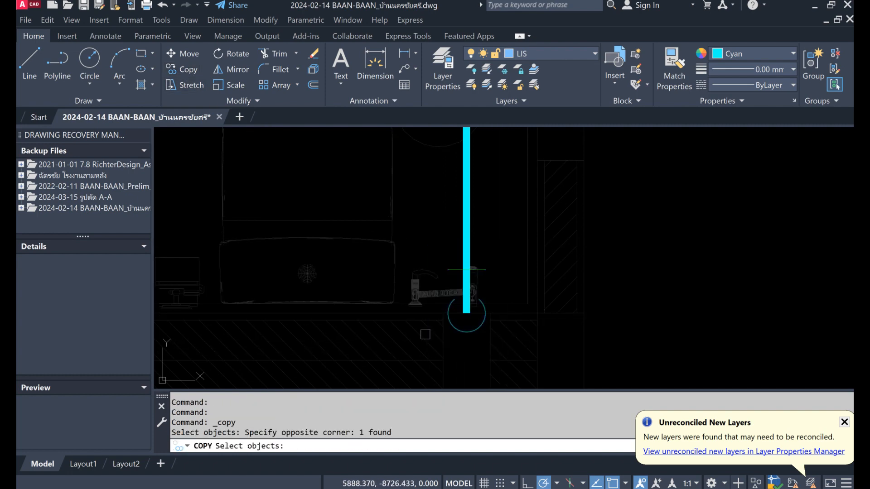
key(Return)
scroll(354, 312, down, 4)
scroll(399, 312, down, 2)
click(583, 323)
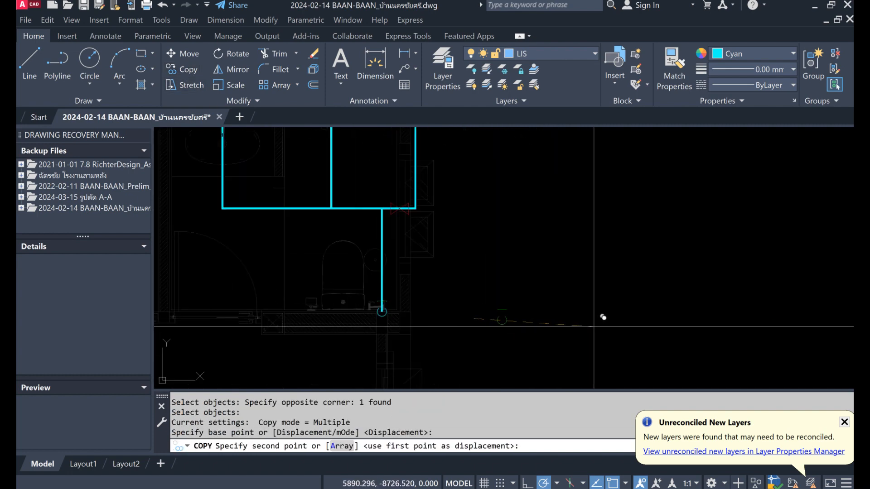
click(618, 319)
key(Return)
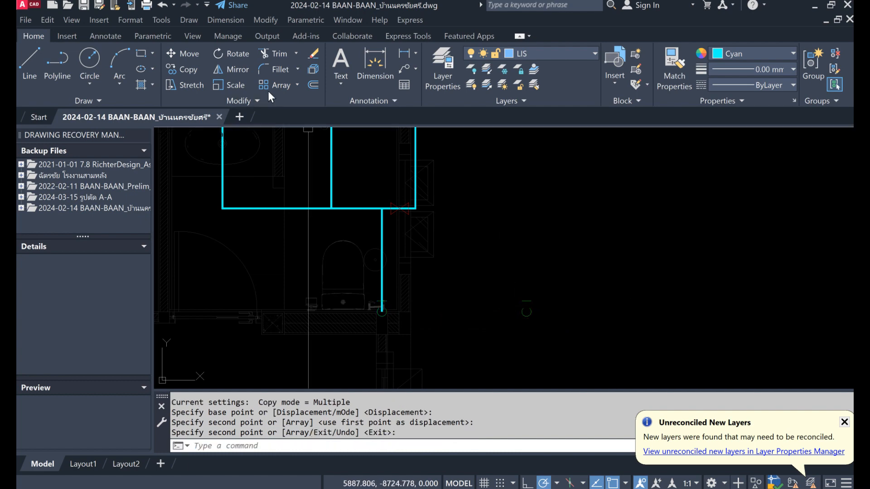
Step: Mirror the spare pipe-end symbol about a horizontal line above it, keeping the source
click(234, 71)
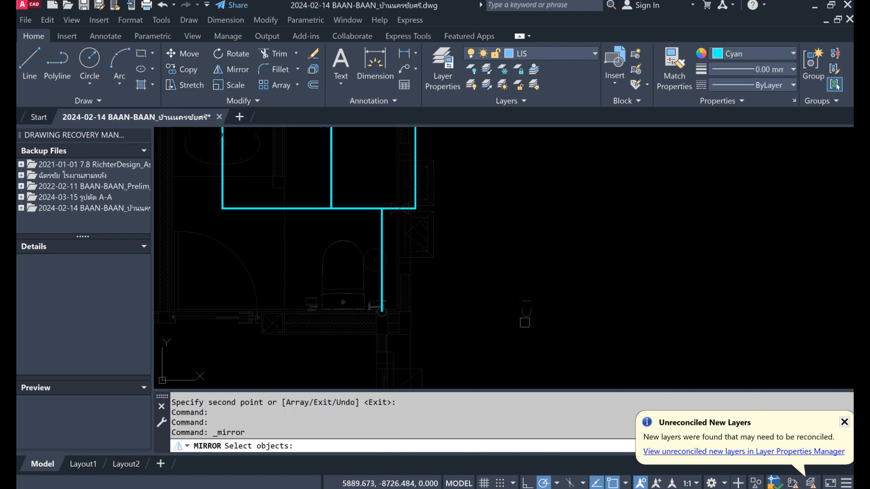
click(534, 326)
key(Return)
click(525, 291)
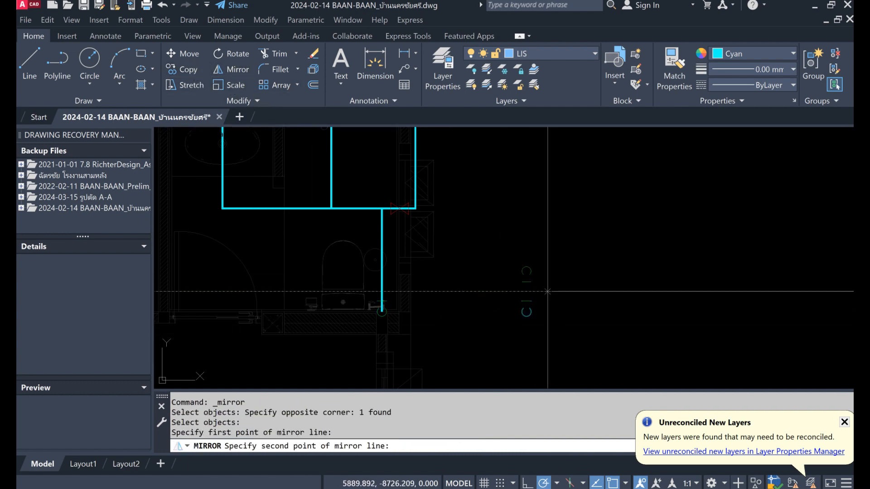
click(505, 291)
key(Return)
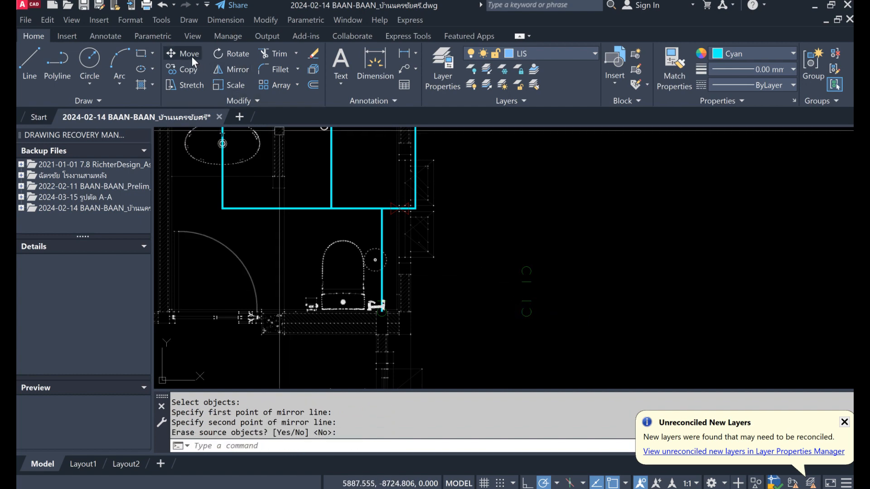
Step: Copy the mirrored pipe-end symbol by its arc centre onto the upper ends of the two vertical bathroom pipes
click(189, 53)
key(Escape)
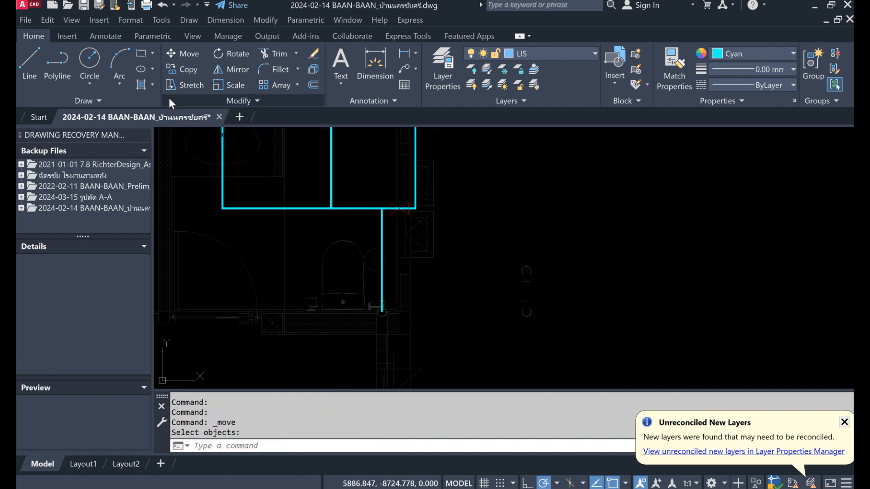
click(505, 244)
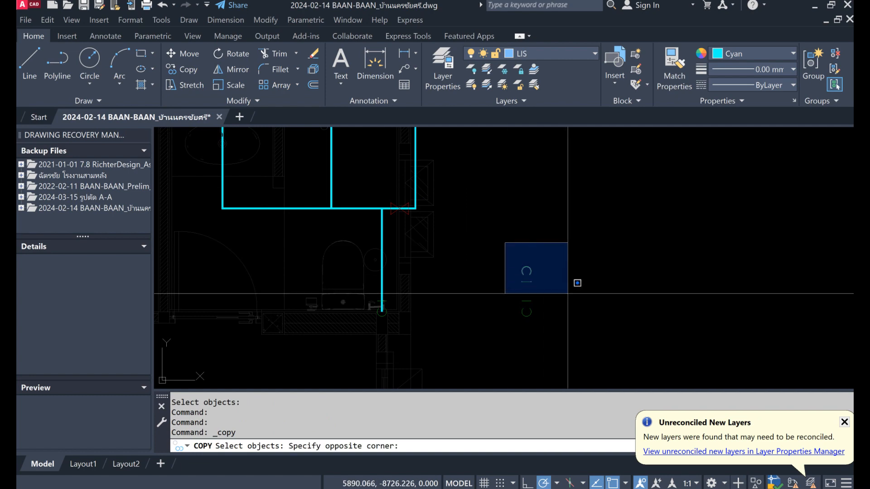
click(581, 290)
key(Return)
scroll(528, 267, up, 4)
click(530, 261)
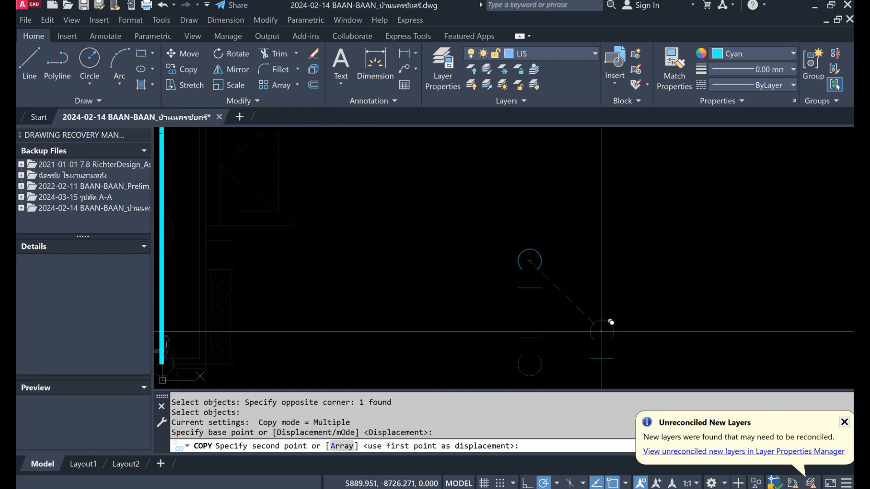
scroll(607, 323, down, 3)
scroll(540, 270, up, 2)
scroll(539, 270, up, 3)
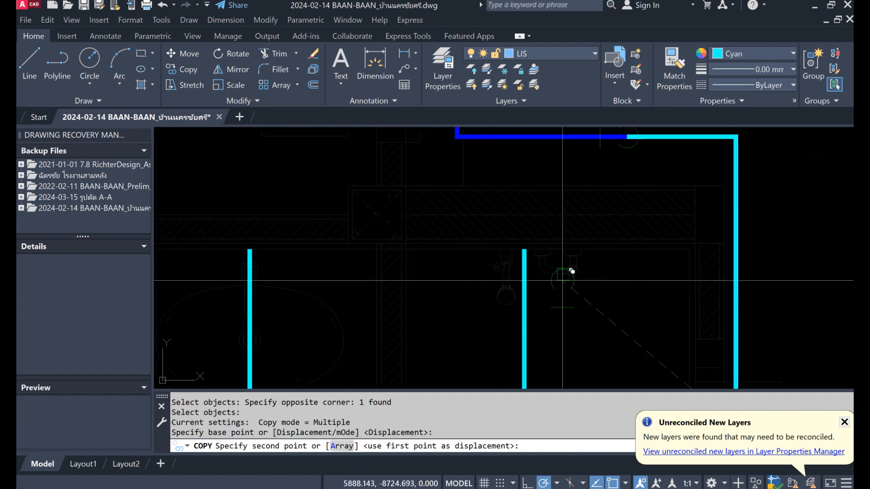
click(510, 236)
scroll(570, 258, down, 3)
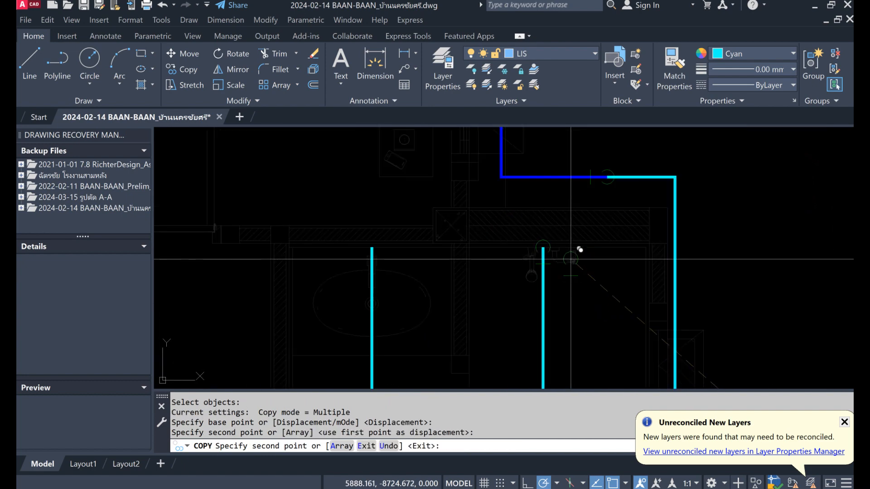
scroll(408, 249, up, 3)
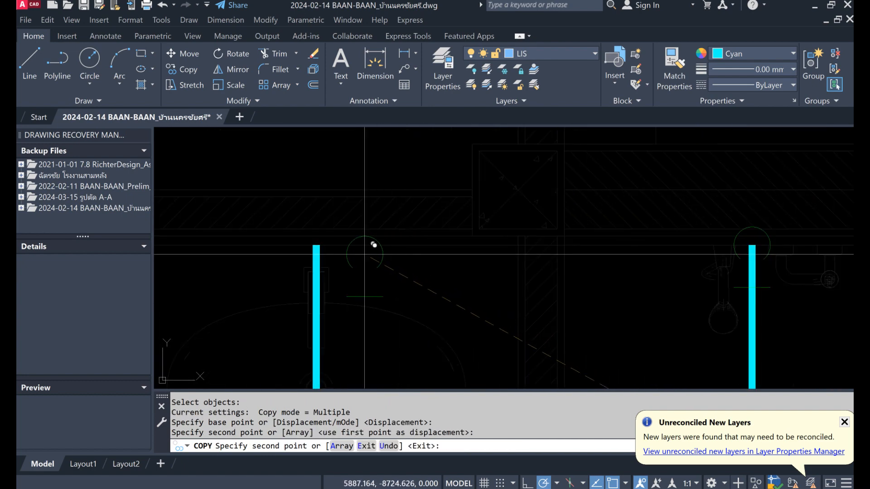
click(316, 245)
key(Return)
Step: Erase the two spare pipe-end symbols in the empty space right of the bathroom
scroll(444, 222, down, 4)
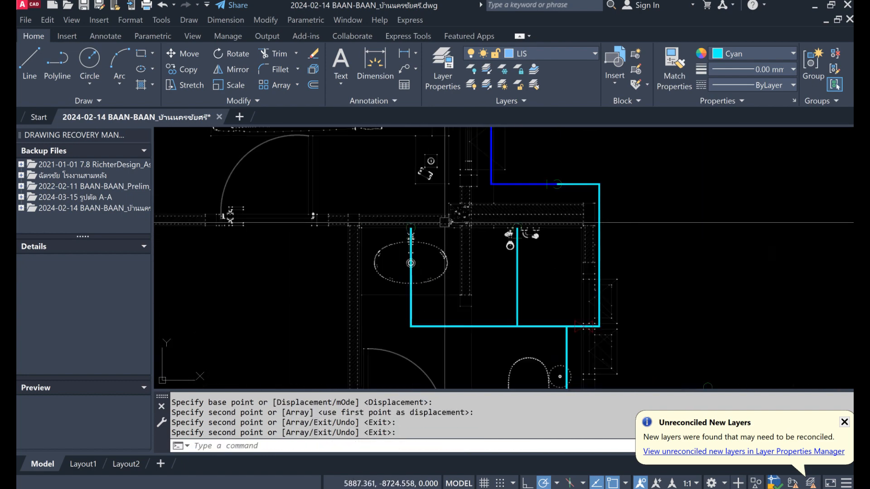
scroll(444, 222, down, 2)
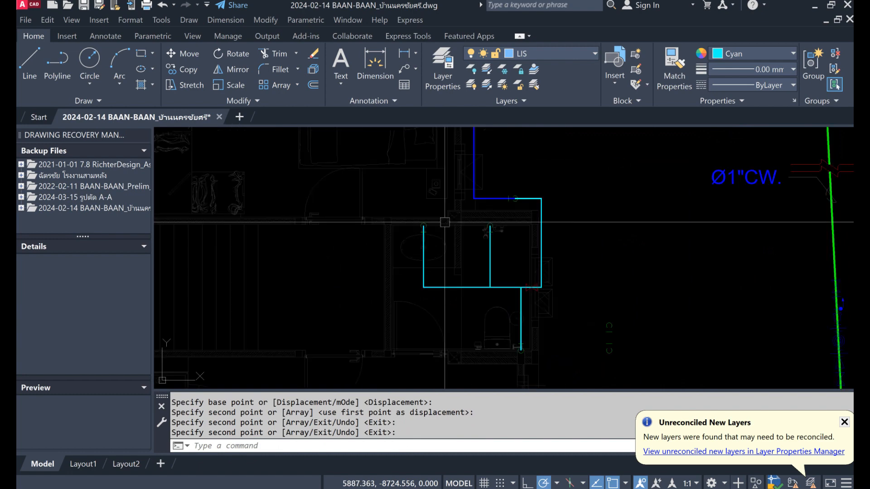
click(313, 54)
click(587, 296)
click(638, 369)
key(Return)
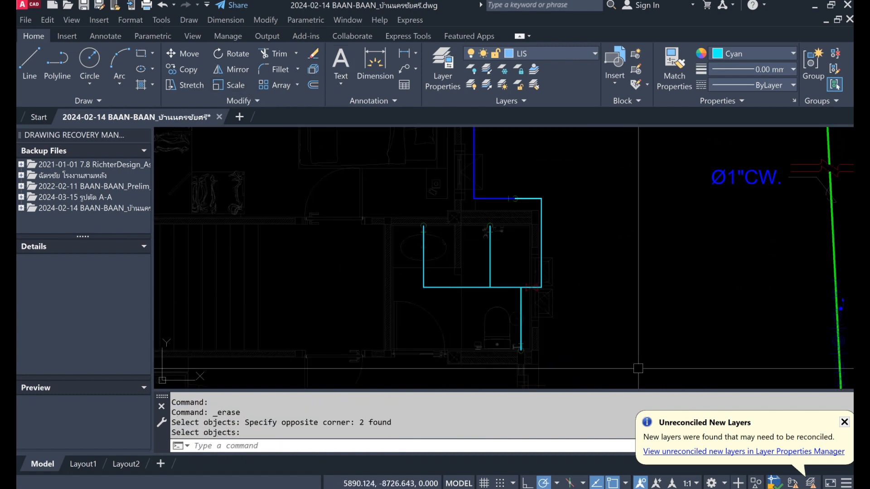
Step: Copy a Ø1/2"CW. label with its leader from the separate pipe group to the lower-left corner of the bathroom supply pipe
scroll(454, 283, down, 6)
scroll(808, 196, up, 8)
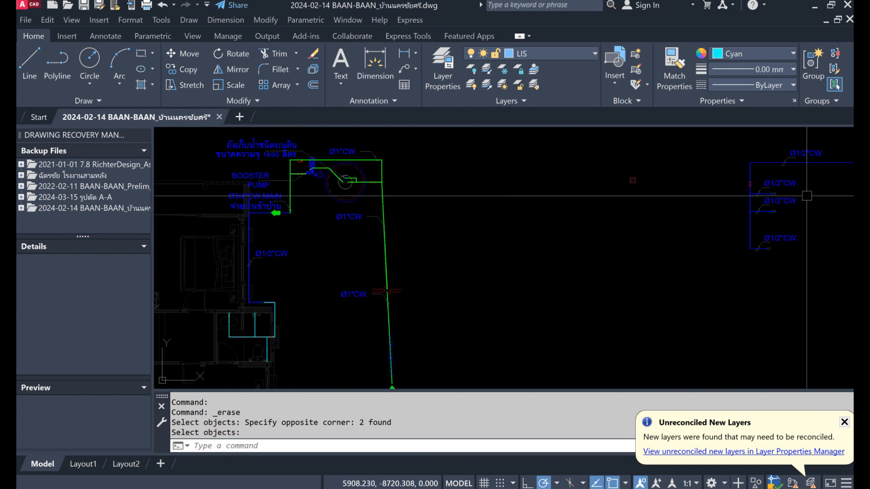
click(186, 70)
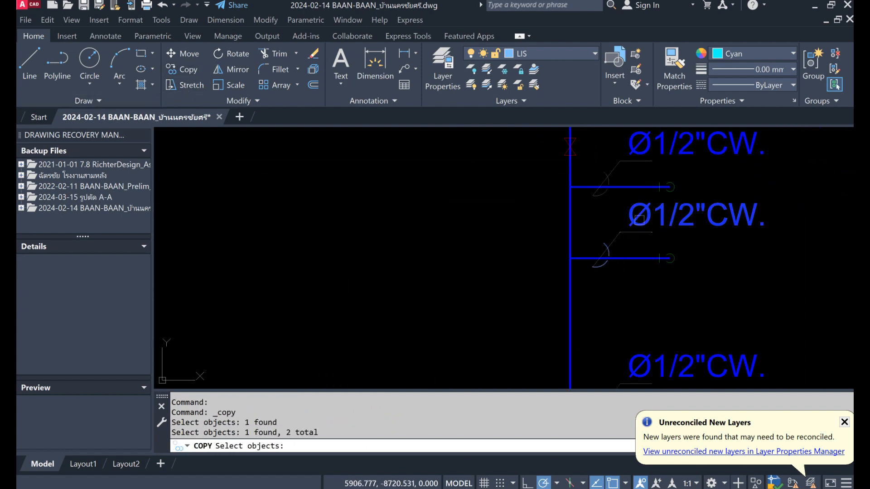
key(Return)
click(570, 258)
scroll(653, 293, down, 8)
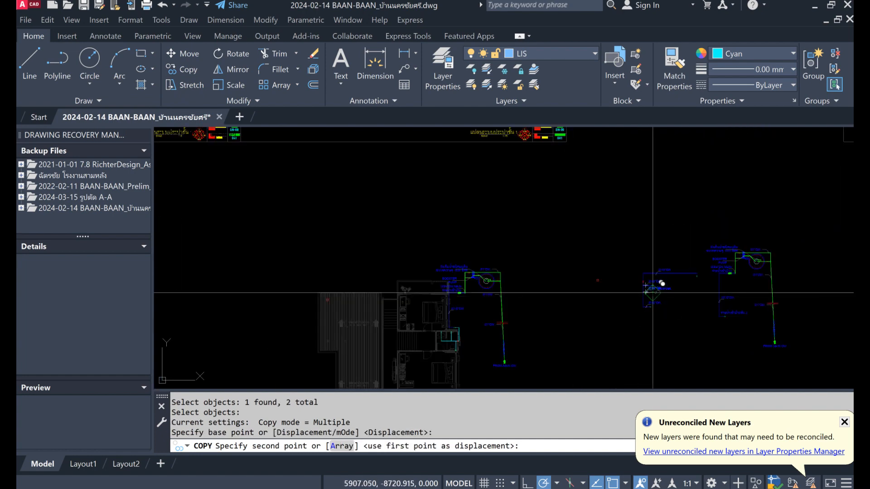
scroll(490, 338, up, 8)
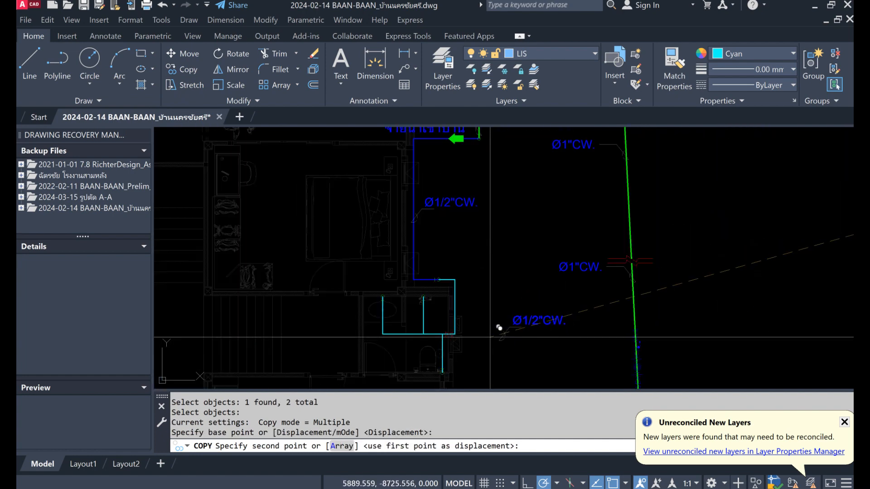
scroll(412, 328, up, 4)
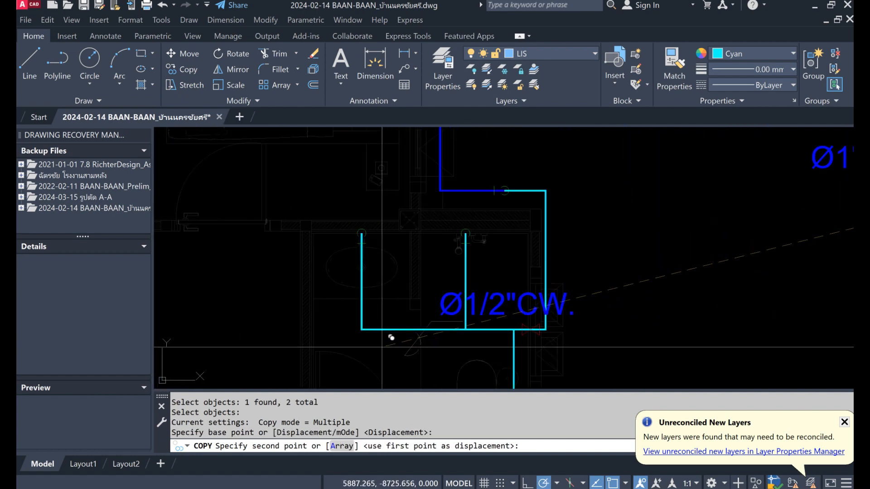
click(362, 330)
key(Return)
scroll(460, 263, down, 2)
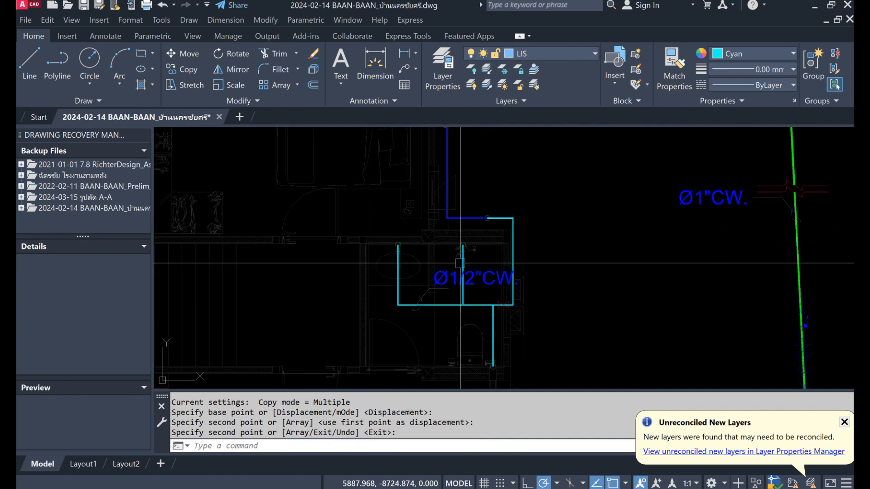
Step: Copy the bathroom's Ø1/2"CW. label with its leader onto the short vertical pipe running down to the toilet
scroll(542, 325, up, 2)
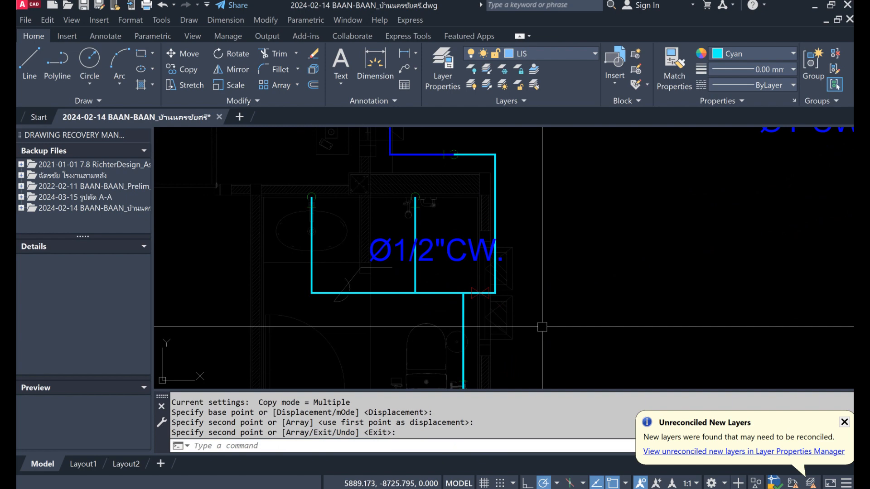
click(195, 74)
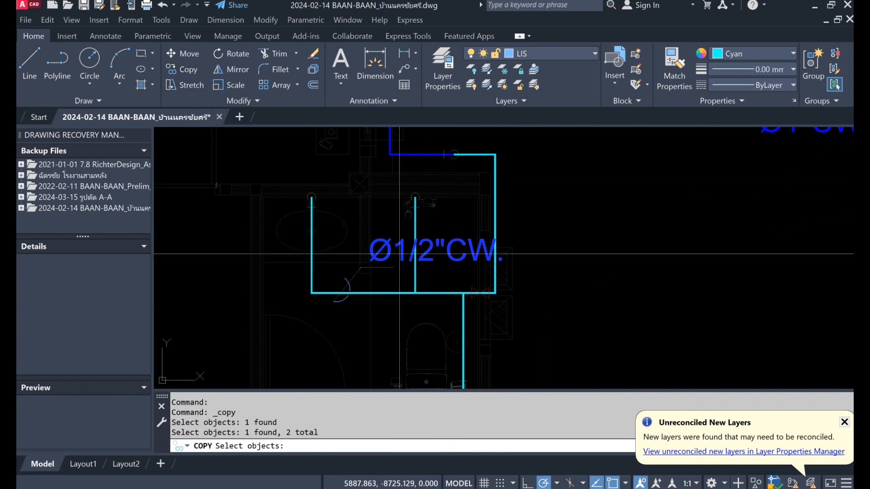
key(Return)
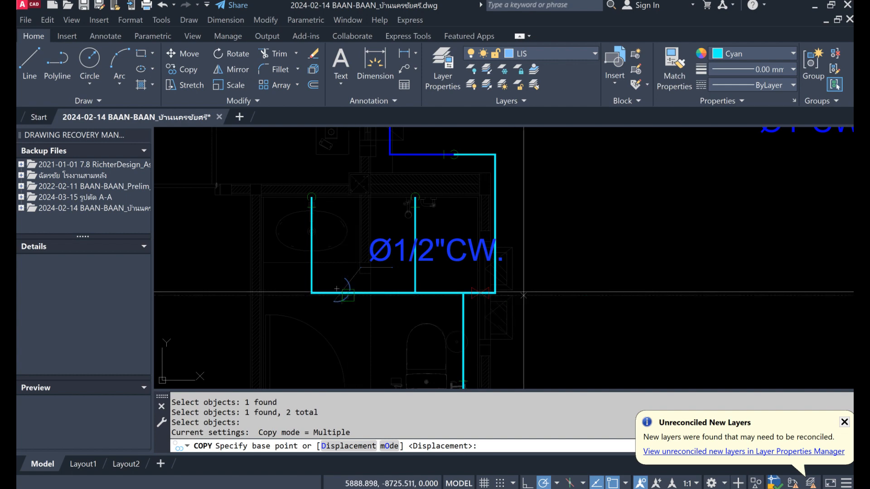
click(563, 285)
scroll(563, 285, down, 1)
scroll(612, 319, up, 1)
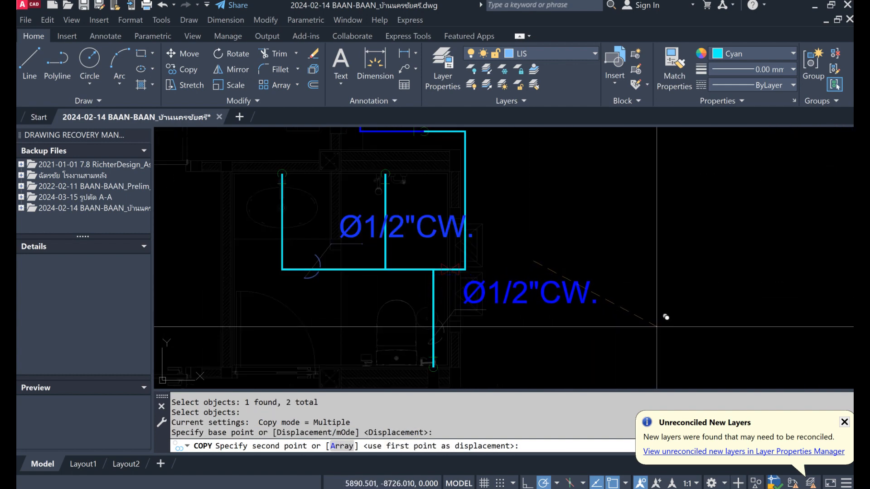
click(656, 329)
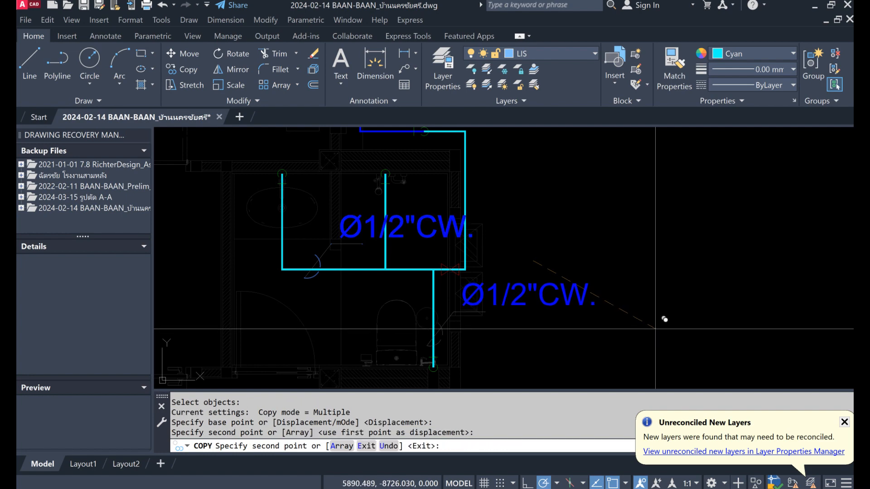
Step: Place another copy of the Ø1/2"CW. label and leader on the short horizontal pipe above the bathroom
scroll(655, 329, down, 2)
middle_drag(655, 329, 640, 362)
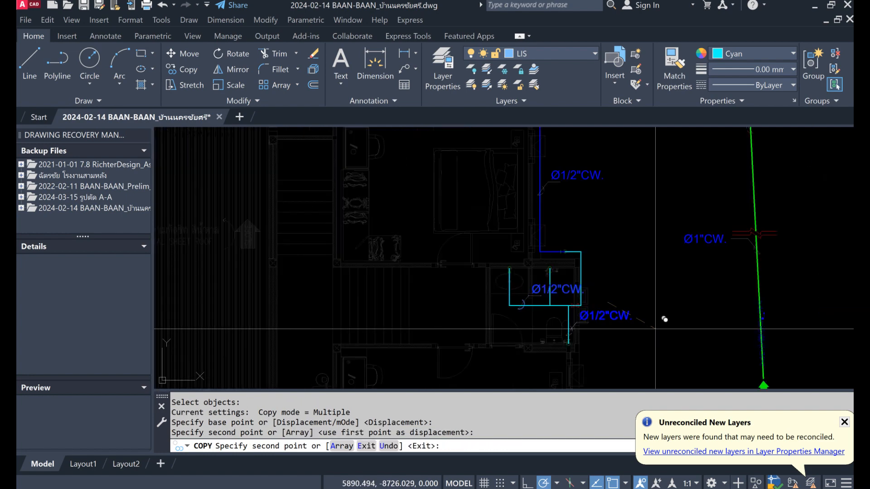
scroll(679, 274, up, 3)
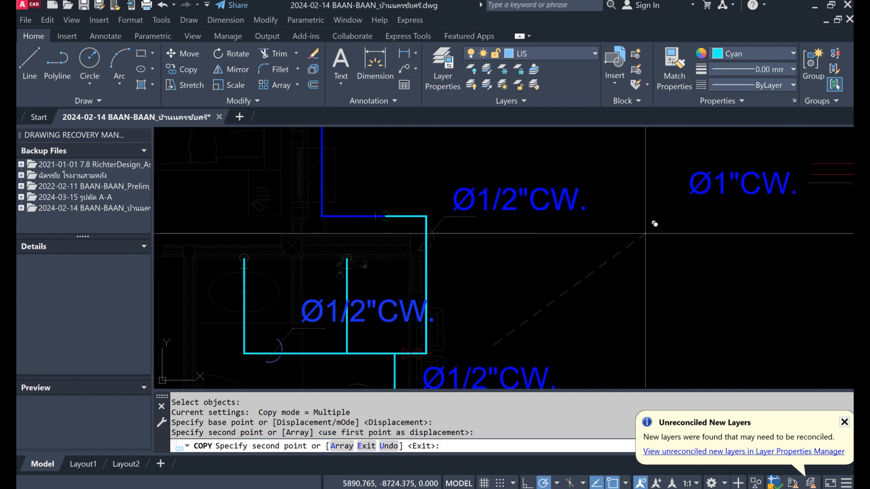
click(628, 209)
key(Return)
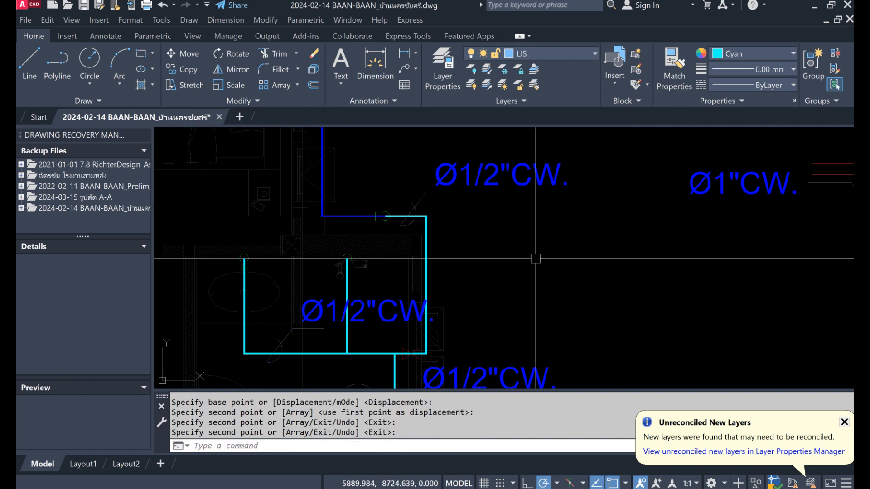
Step: Erase the spare pipe groups and ground-floor plan on the right, plus the second-floor background plan beneath the new pipes
scroll(503, 230, down, 3)
scroll(504, 229, down, 3)
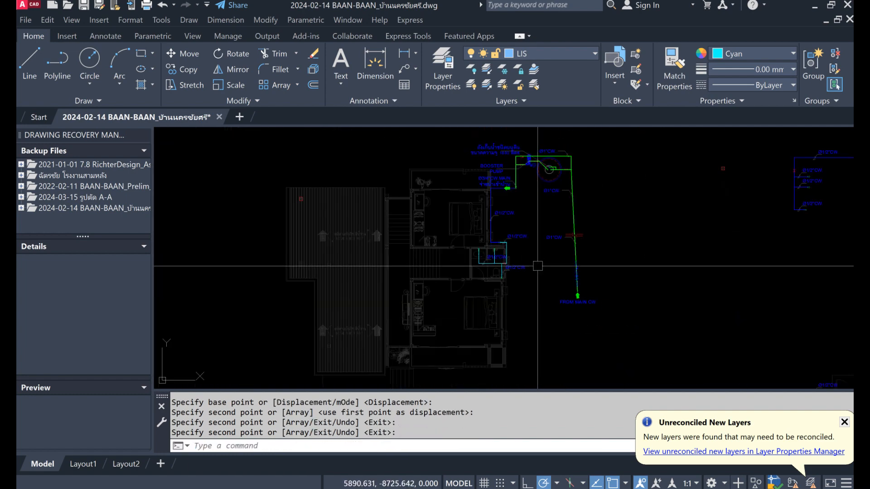
scroll(356, 256, up, 1)
scroll(356, 255, down, 4)
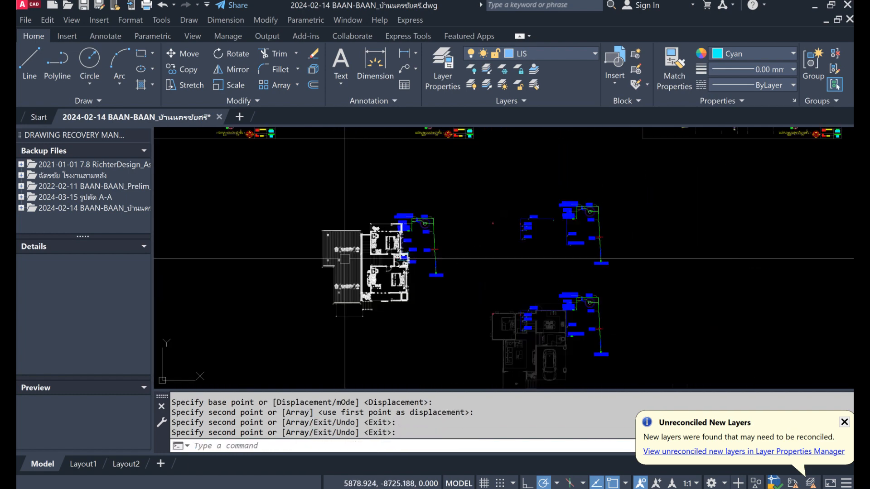
click(313, 54)
click(469, 183)
scroll(489, 180, down, 2)
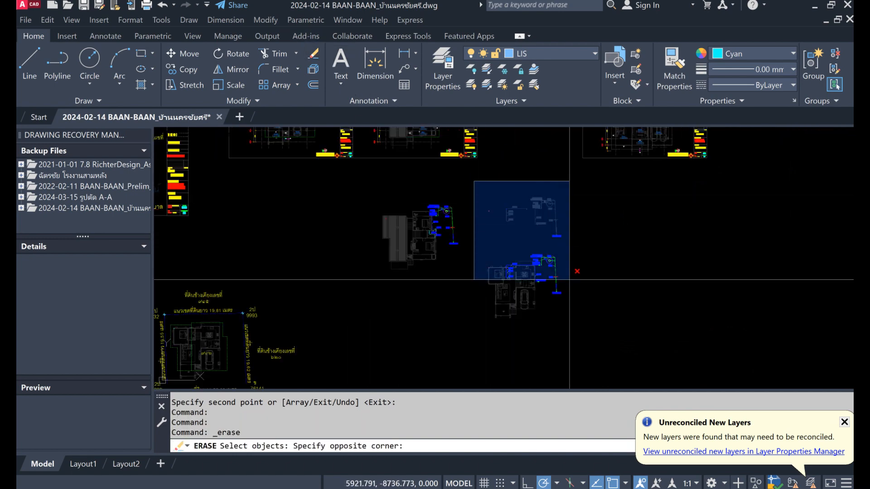
click(607, 339)
key(Return)
scroll(453, 272, up, 2)
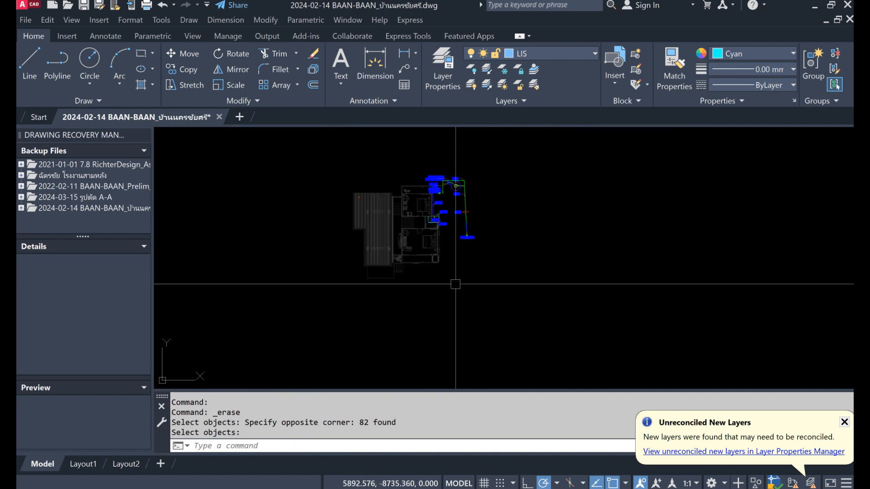
key(Return)
click(436, 261)
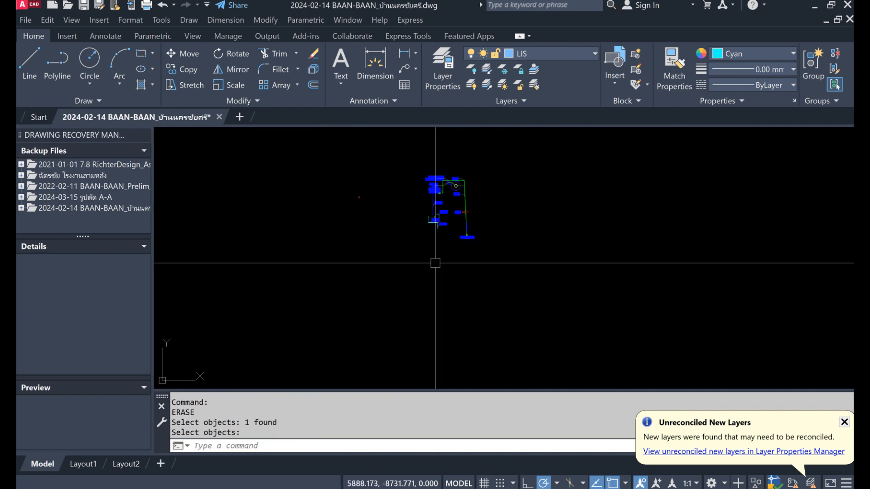
Step: Change the colour of the three bathroom supply pipe lines to Blue
scroll(463, 271, up, 4)
scroll(462, 271, up, 5)
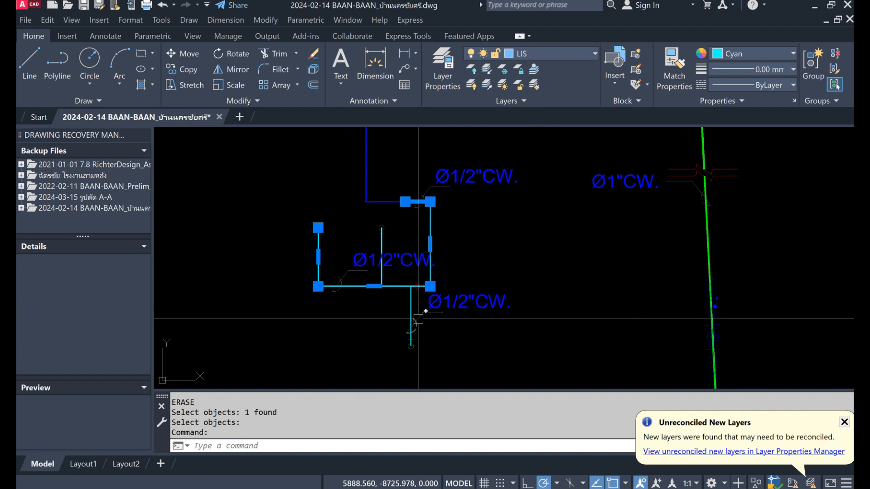
click(382, 244)
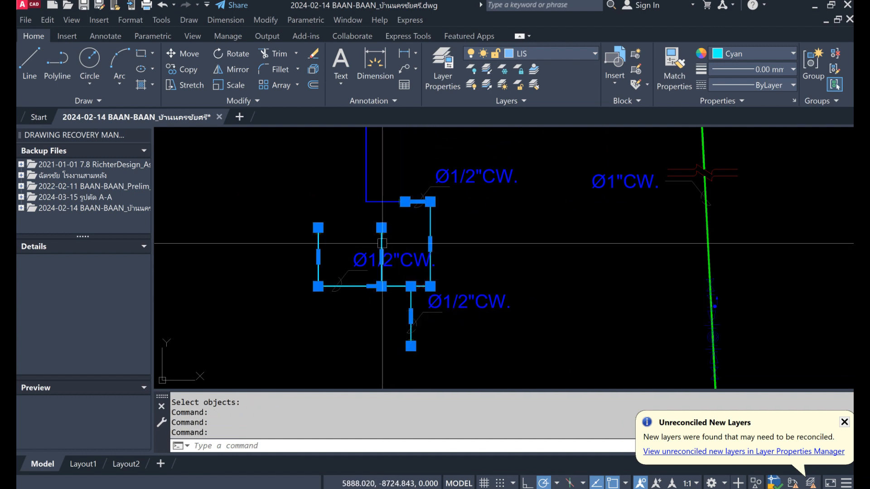
click(794, 53)
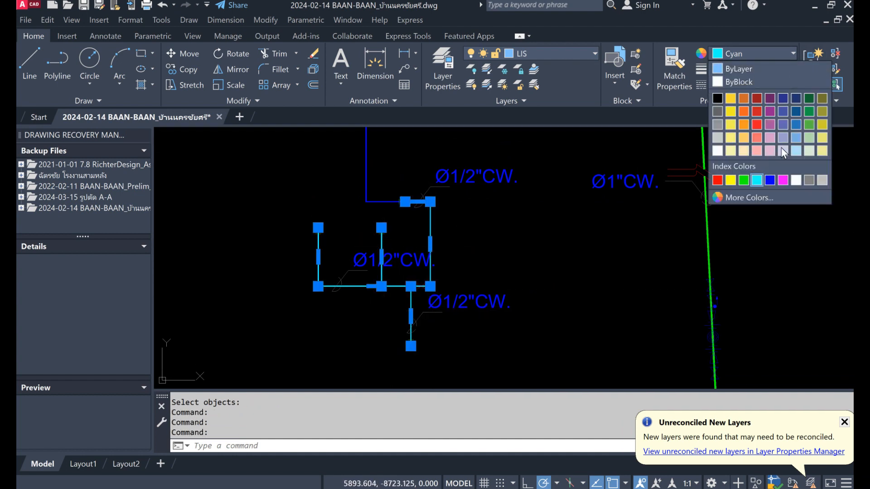
click(770, 180)
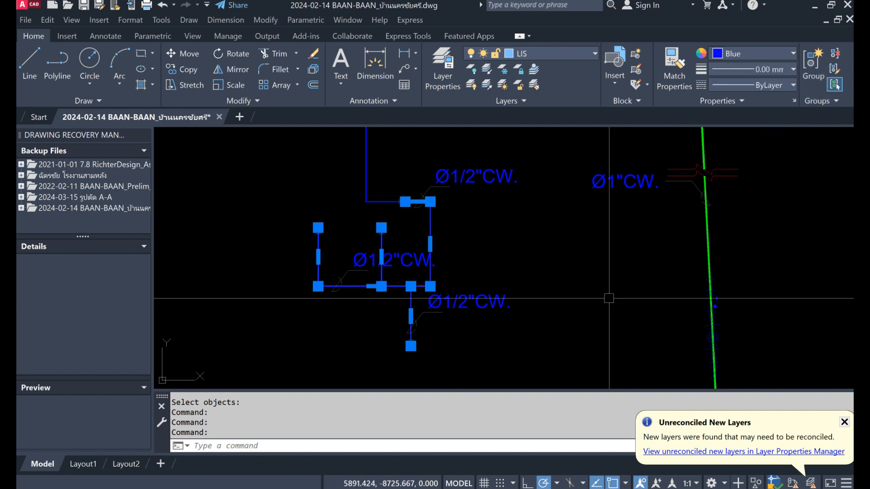
key(Escape)
Step: Define a block named fgjgfjhgkhjljl from the whole pipe layout, including its labels and the reference column, converting the objects to the block
scroll(608, 299, down, 7)
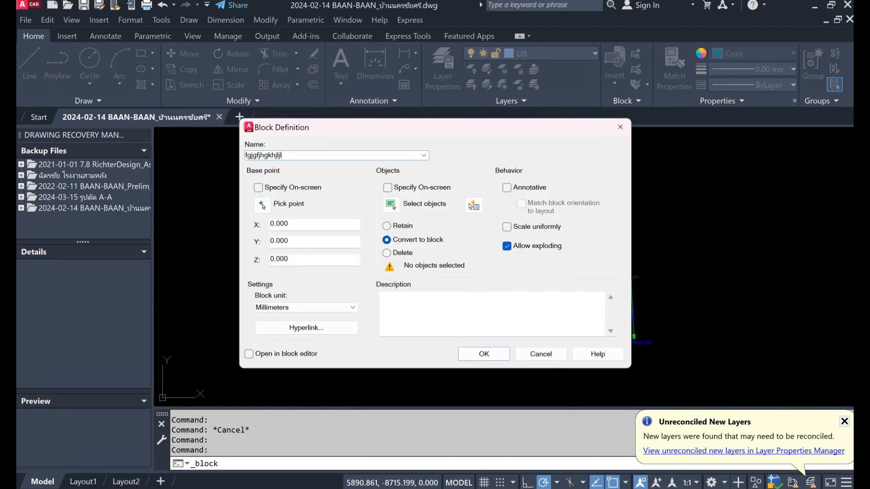
click(392, 205)
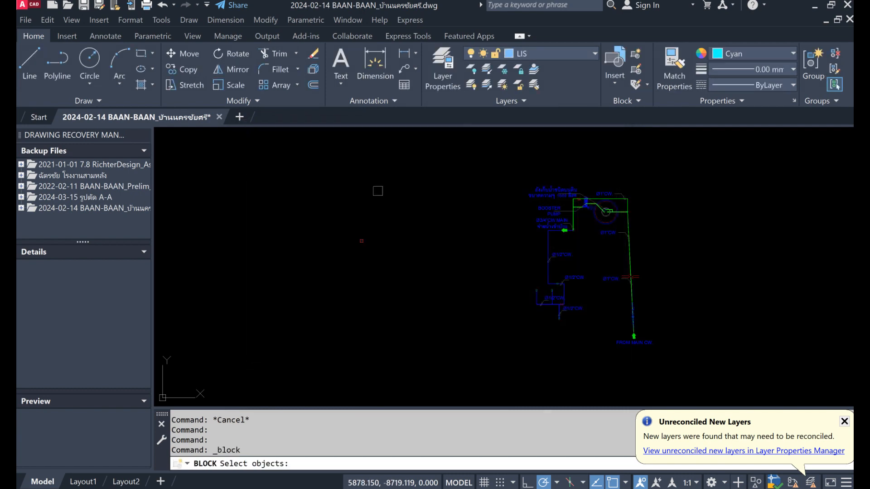
click(333, 149)
click(693, 367)
key(Return)
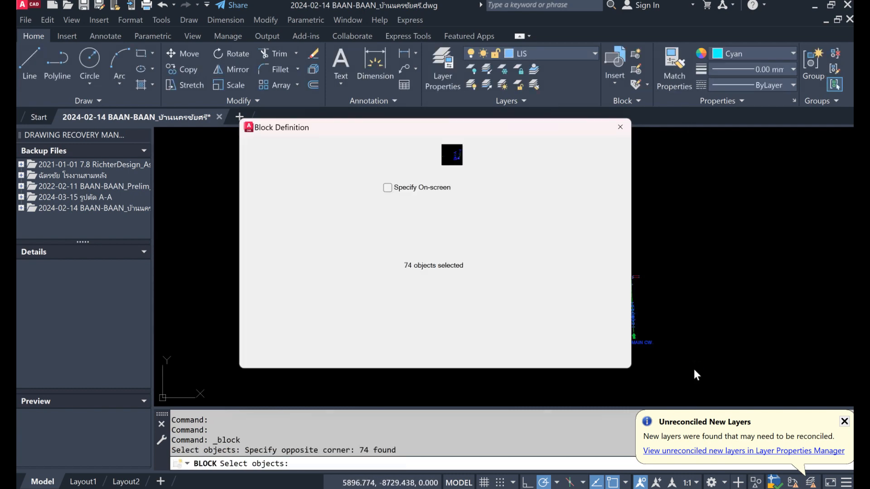
click(484, 354)
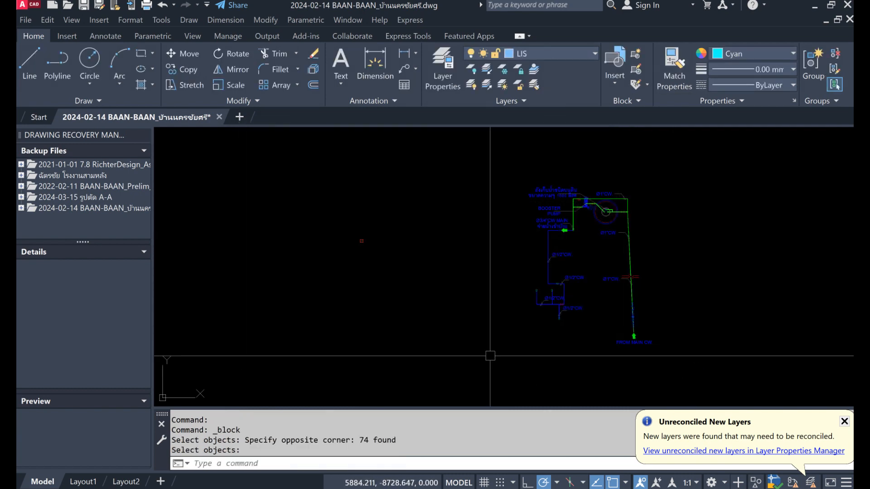
Step: Move the pipe layout block by its reference column's centre onto the matching upper-left column of the second-floor plan sheet
click(185, 55)
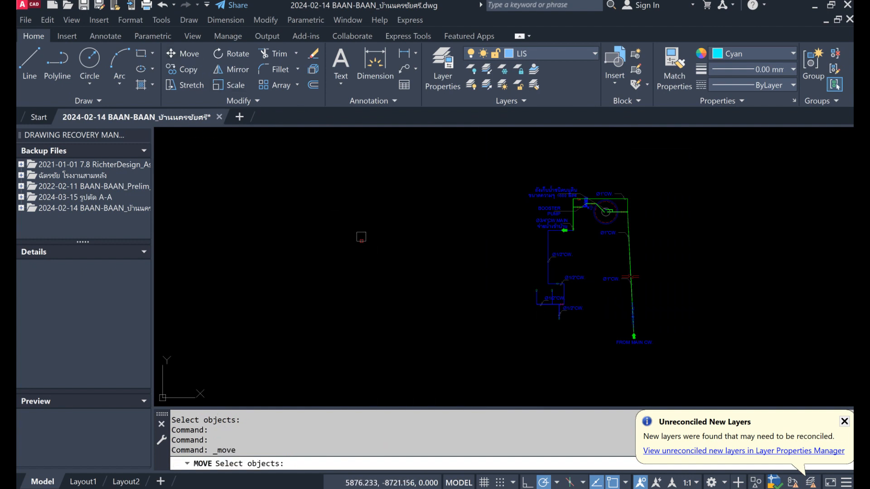
click(361, 241)
key(Return)
scroll(362, 241, up, 8)
scroll(342, 262, up, 8)
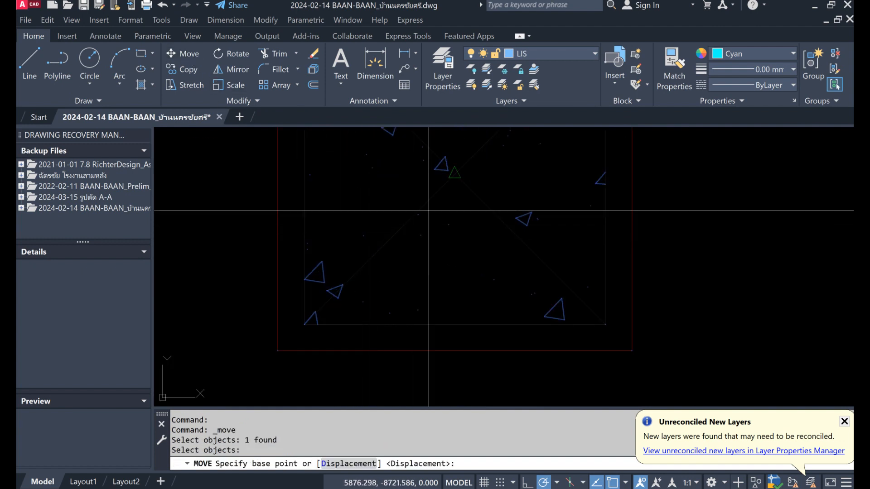
click(455, 174)
scroll(497, 281, down, 10)
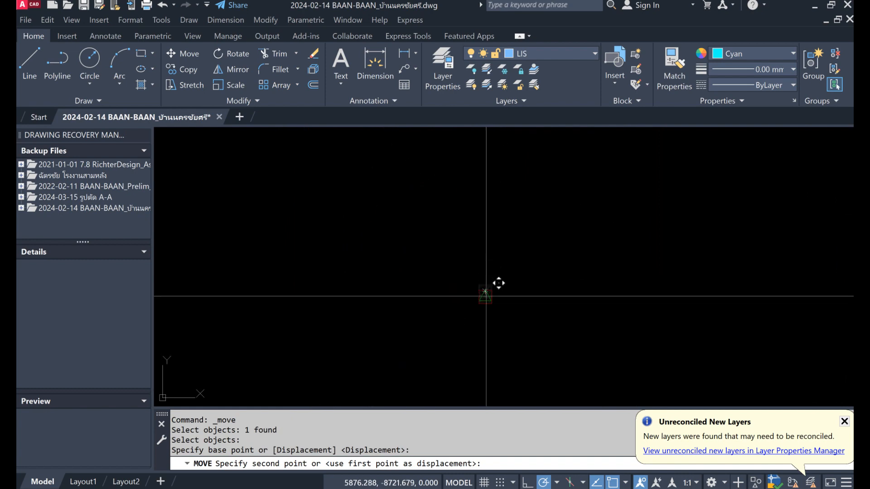
scroll(501, 161, up, 10)
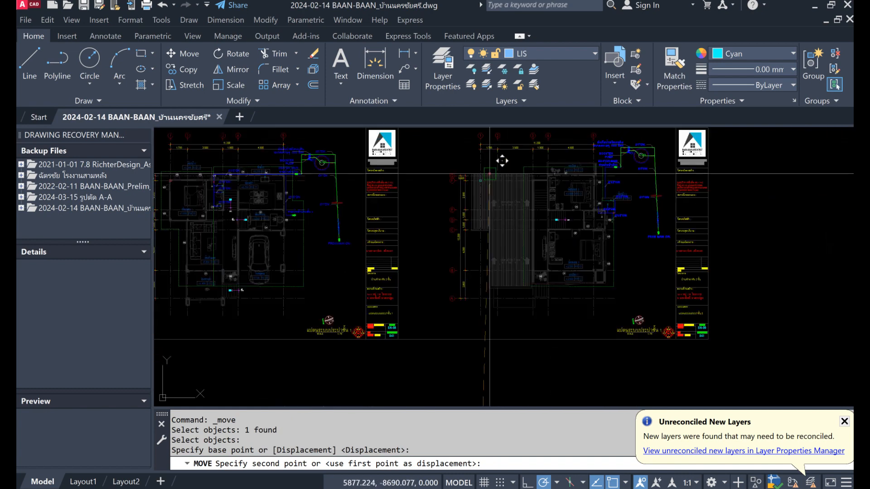
scroll(436, 217, up, 7)
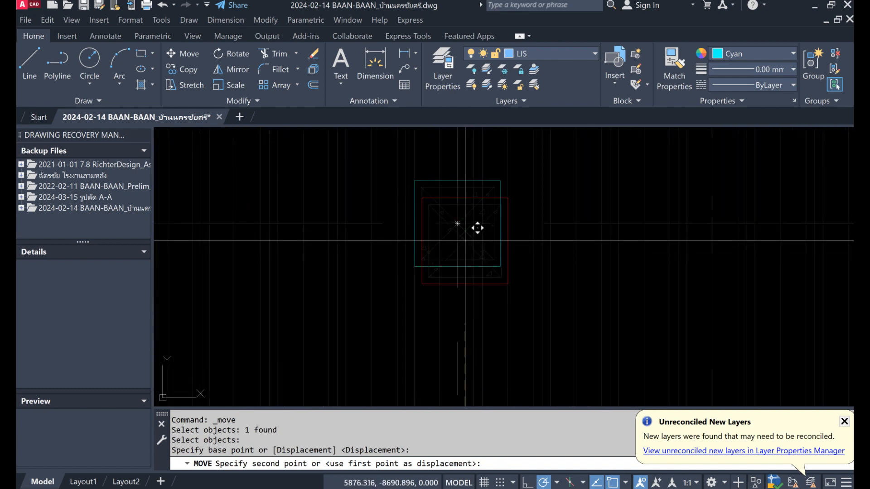
click(464, 208)
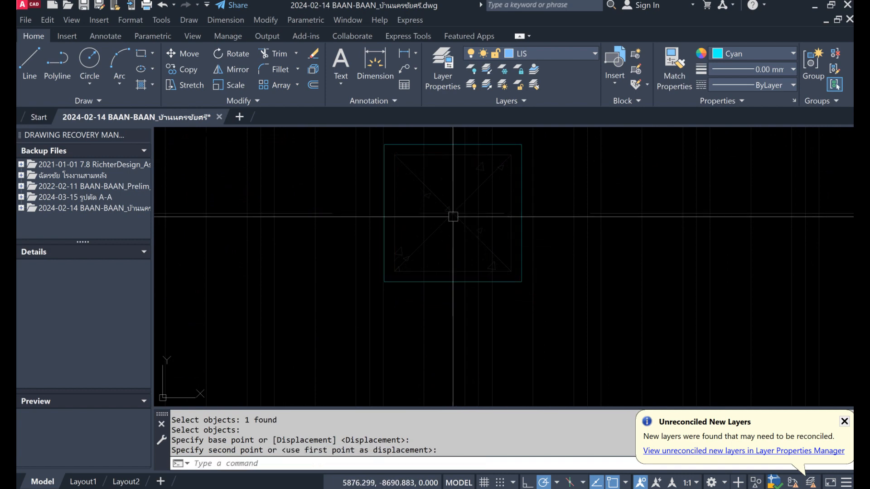
Step: Examine the finished second-floor plan sheet, the sanitary drawing set and the drawing index sheet in the architect set
scroll(471, 222, down, 6)
scroll(492, 235, down, 2)
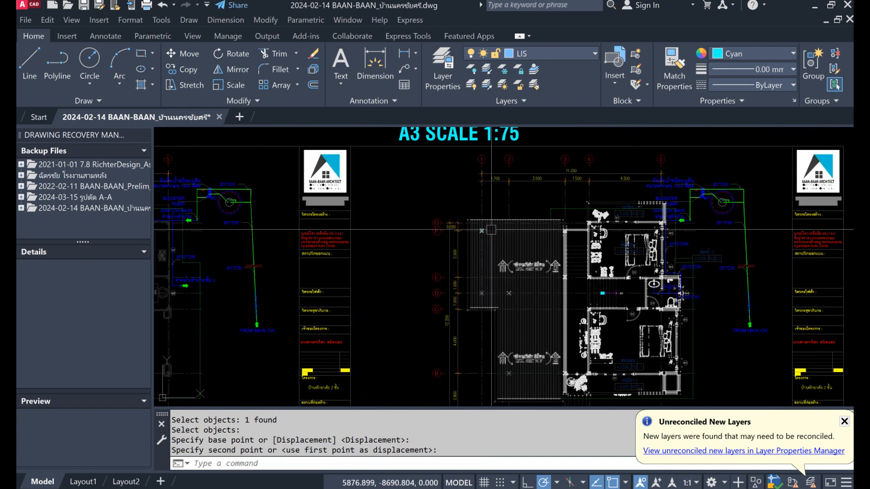
scroll(494, 217, down, 3)
scroll(501, 206, down, 2)
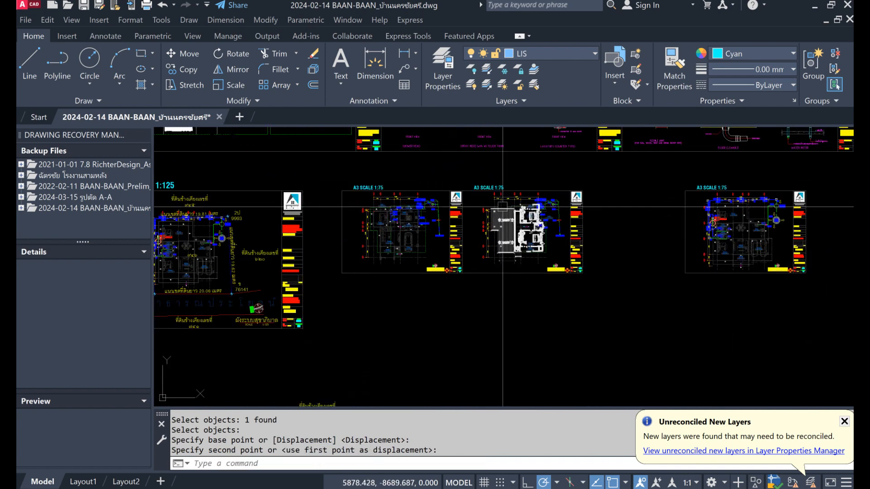
scroll(502, 207, down, 2)
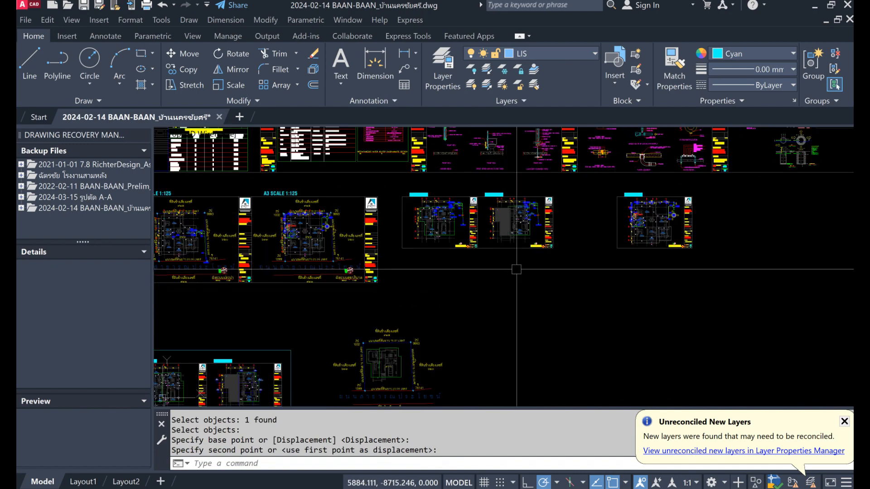
scroll(512, 266, down, 4)
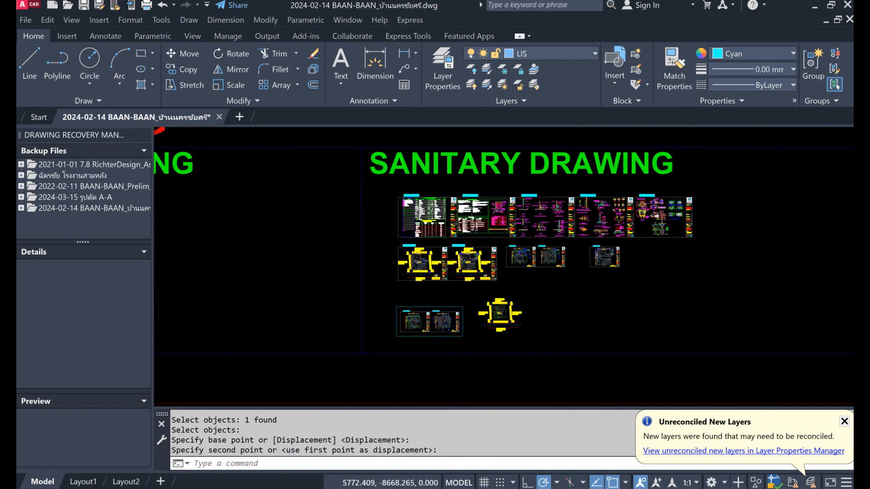
scroll(423, 209, up, 10)
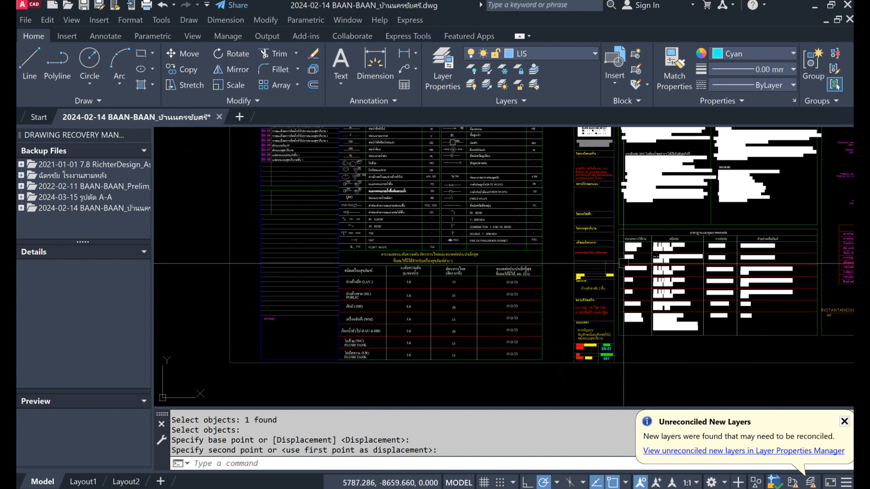
scroll(403, 191, down, 10)
scroll(631, 271, down, 5)
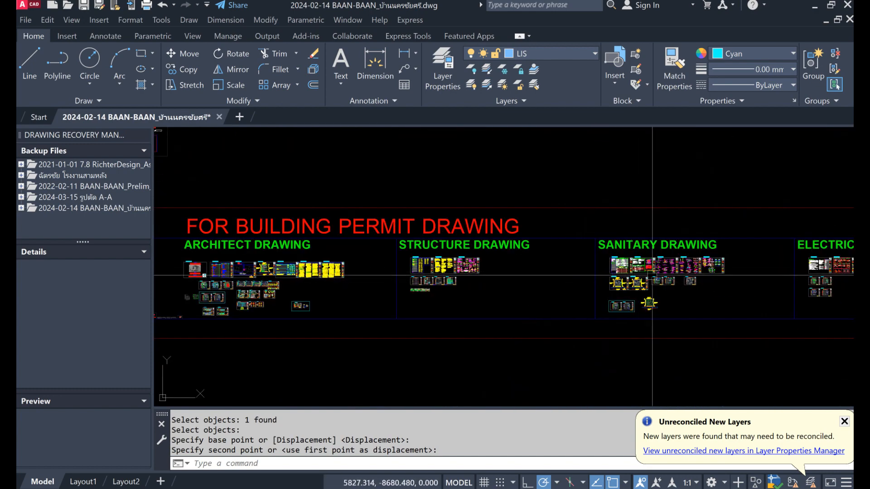
scroll(491, 278, up, 8)
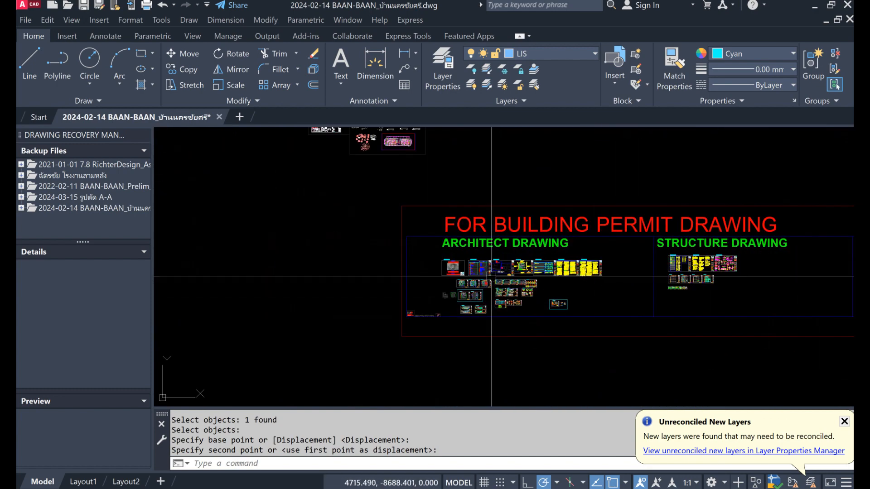
scroll(447, 221, up, 10)
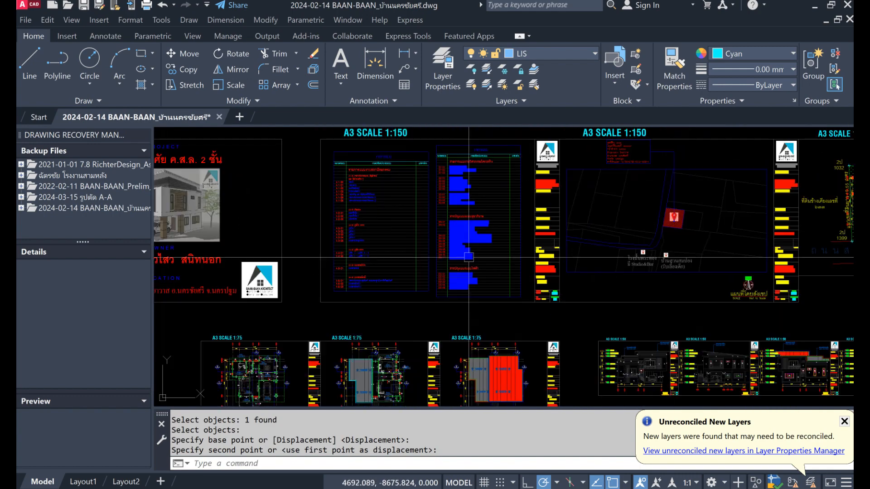
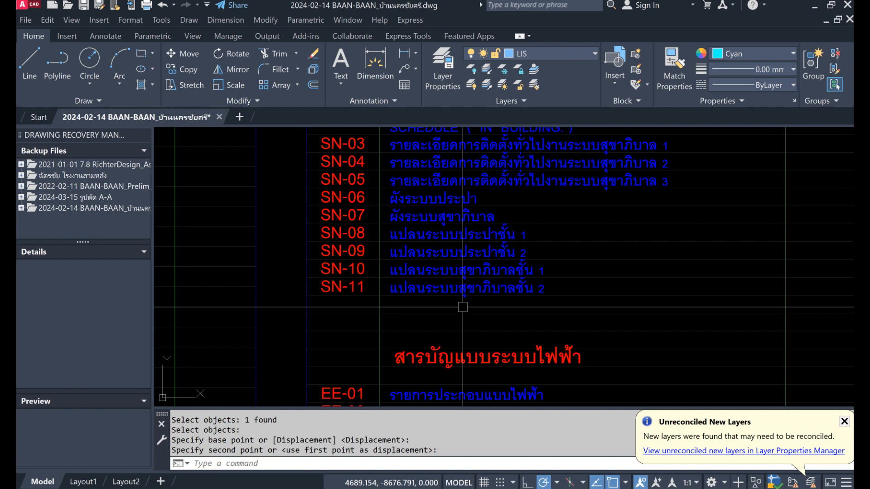
Step: Examine the sanitary entries in the drawing index, the building-permit drawing sets and the title-block numbers of the 1:75 water-supply plan sheets
scroll(462, 307, down, 10)
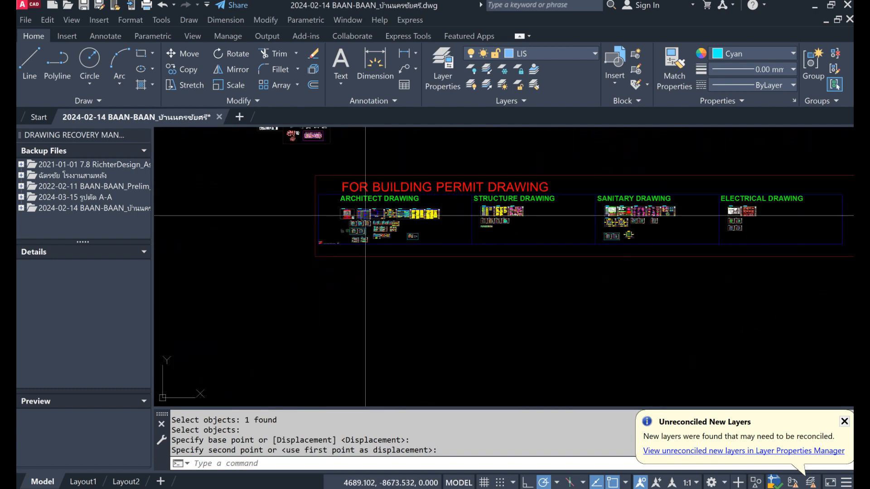
scroll(748, 223, up, 12)
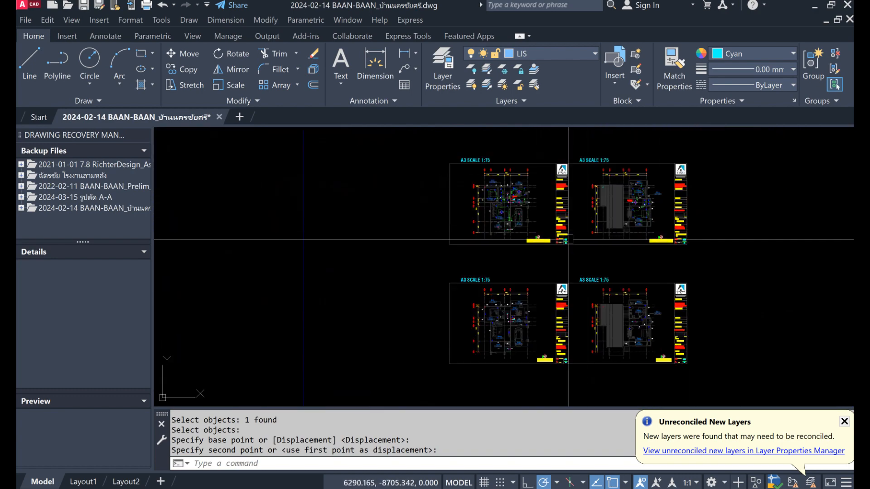
scroll(544, 227, up, 6)
scroll(451, 250, down, 10)
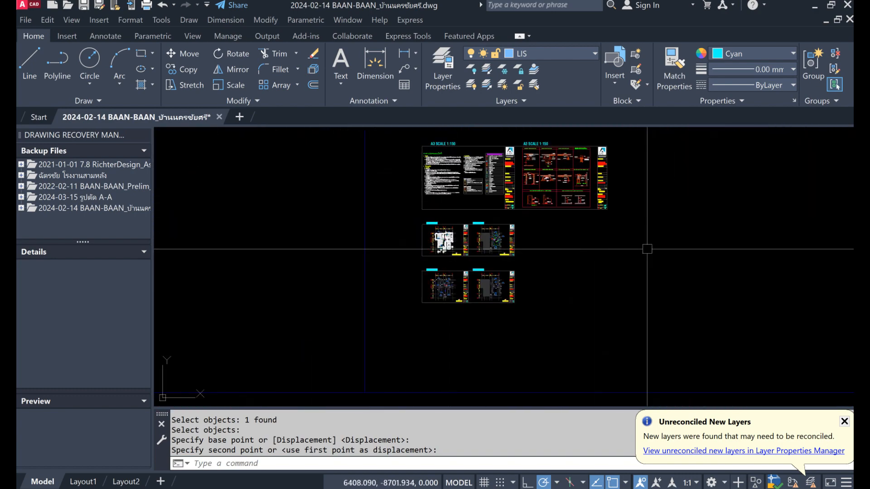
scroll(602, 227, down, 4)
scroll(398, 245, down, 3)
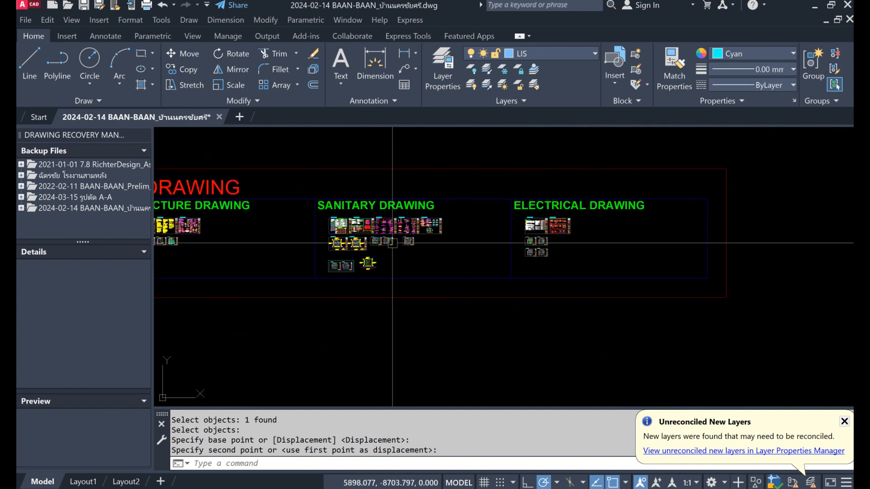
scroll(393, 244, up, 10)
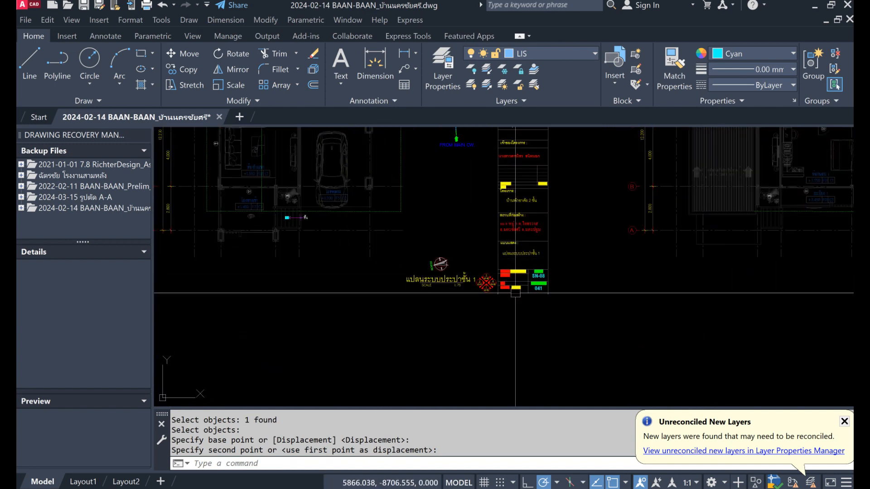
scroll(425, 282, down, 5)
scroll(605, 303, up, 5)
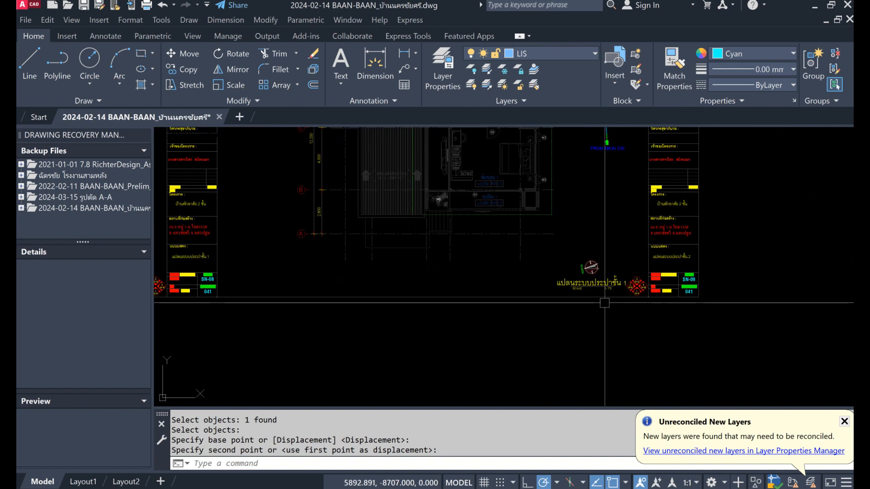
scroll(605, 303, down, 4)
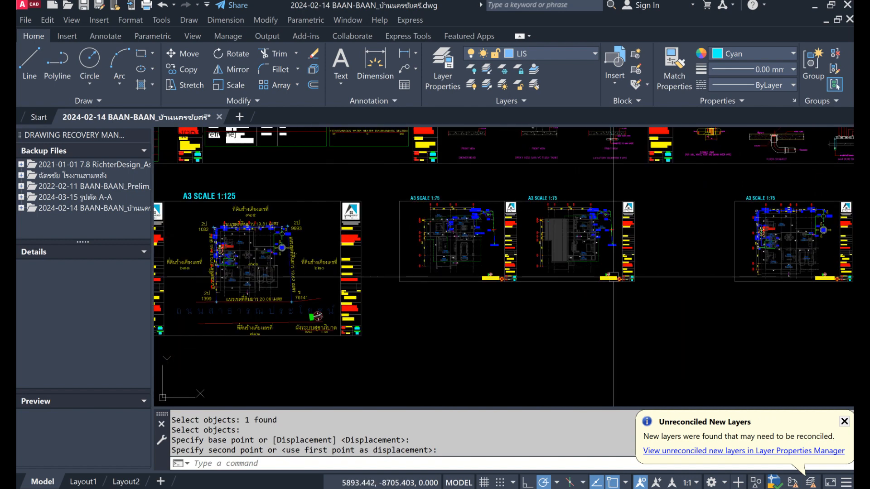
scroll(545, 222, down, 2)
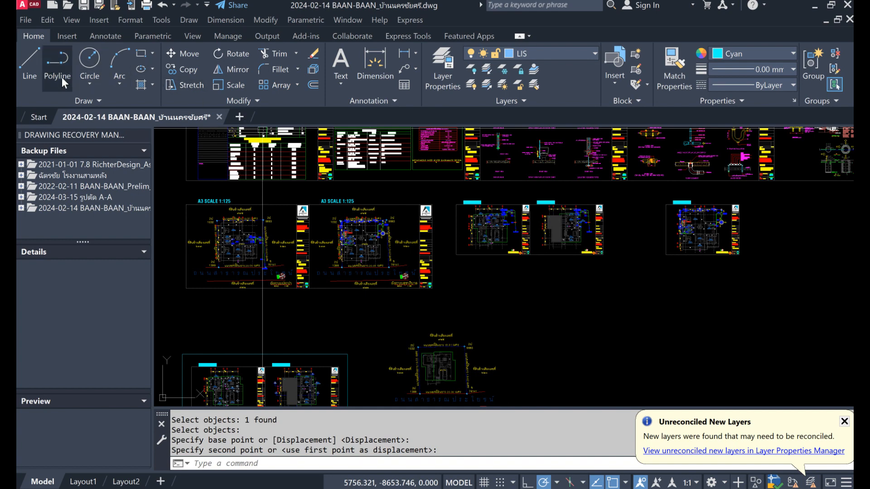
Step: Move the separate 1:75 plan sheet, including its title block, horizontally away from sheets SN-08 and SN-09 to free space between them
click(182, 56)
scroll(640, 250, up, 2)
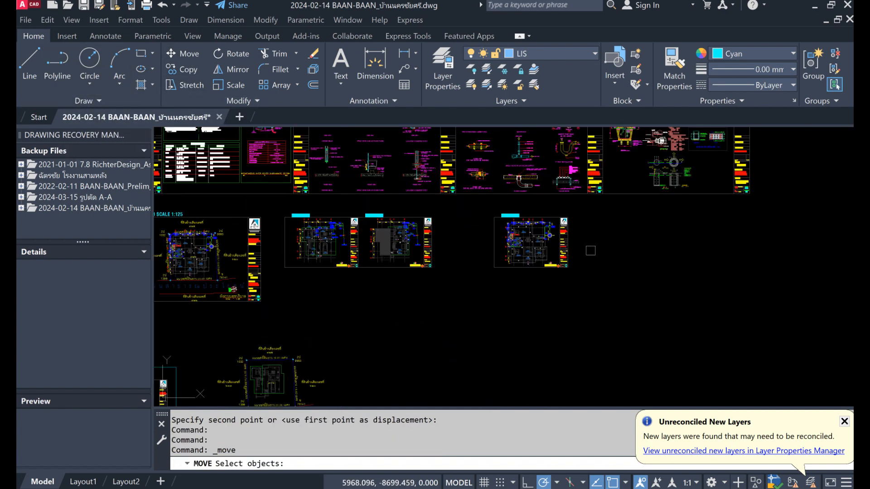
click(482, 200)
click(632, 306)
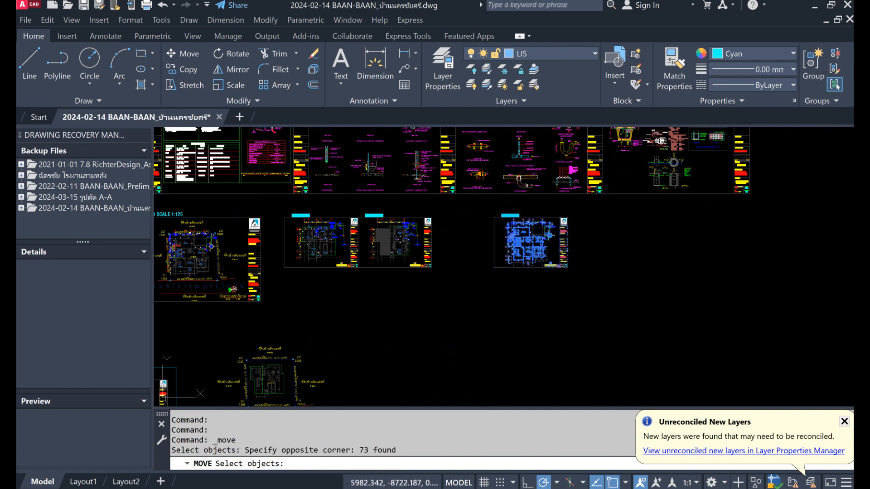
key(Return)
click(575, 307)
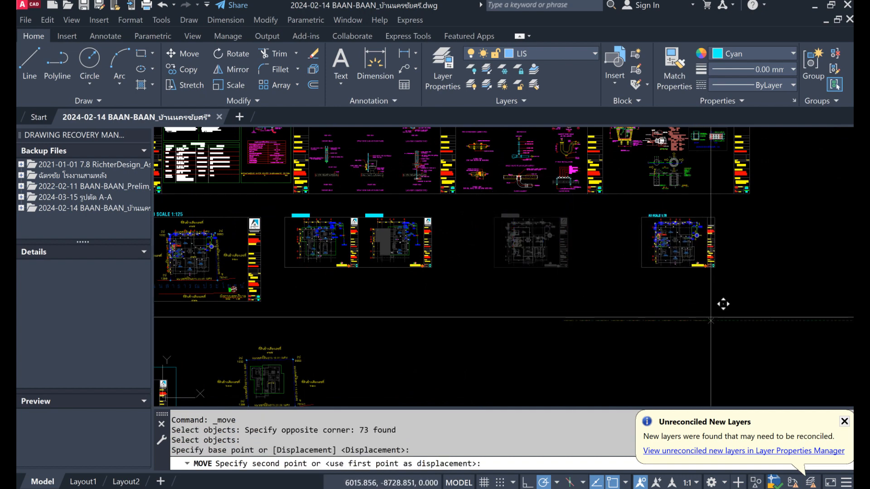
click(711, 320)
key(Return)
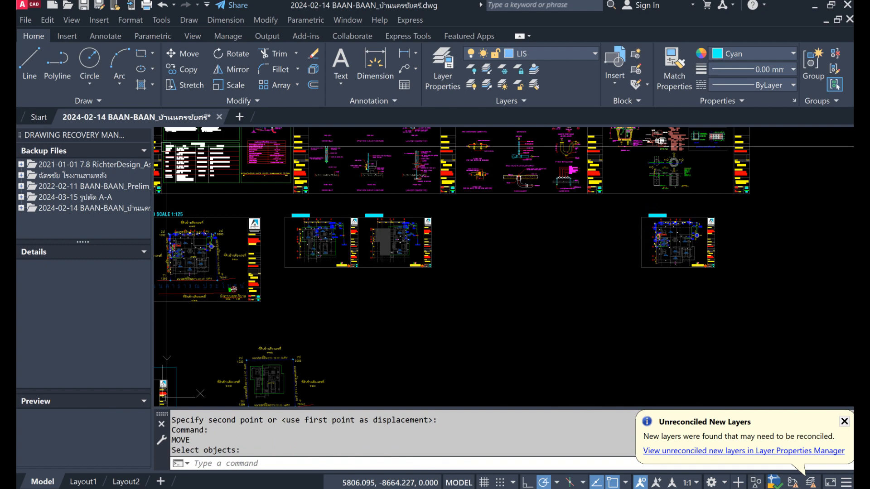
Step: Draw a horizontal spacing line 10 units long, running outward from the upper-right corner of sheet SN-09
click(30, 63)
scroll(346, 200, up, 5)
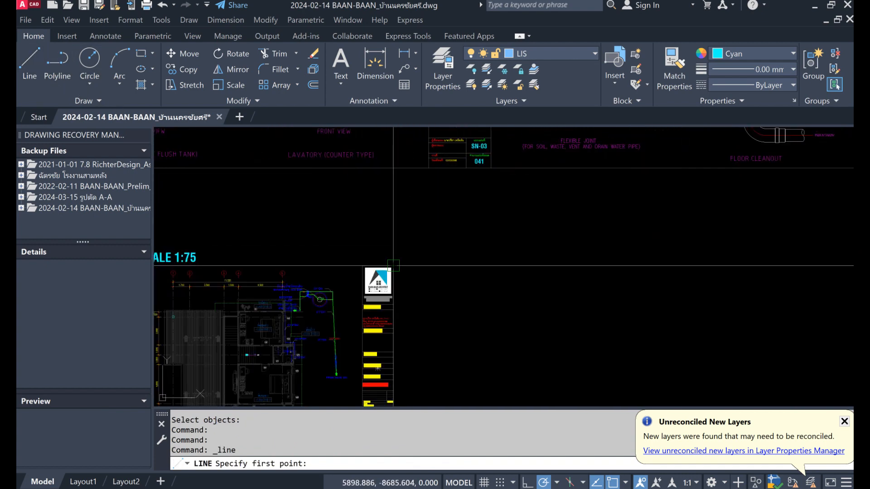
click(392, 266)
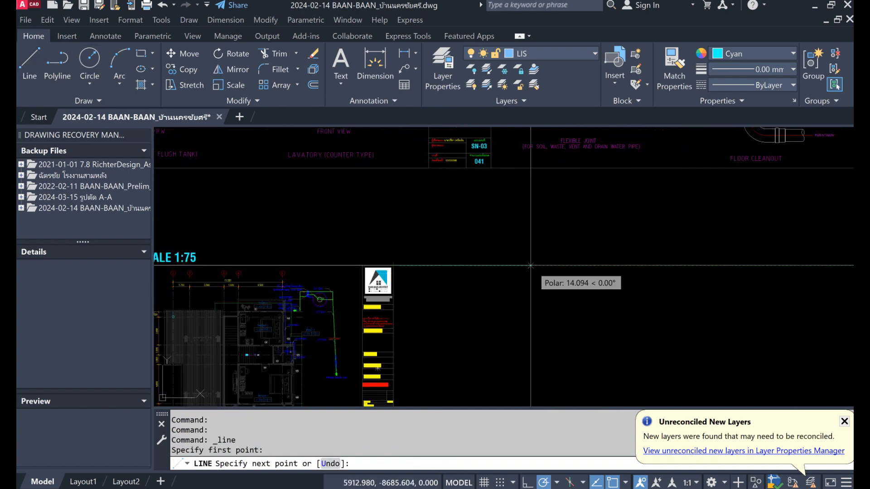
key(Return)
key(Return)
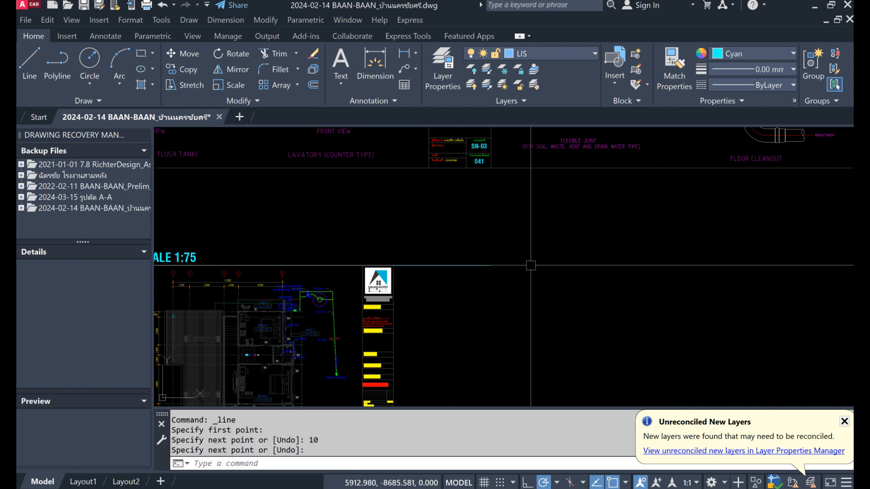
Step: Copy sheets SN-08 and SN-09 together from the first sheet's upper-left corner to the free end of the spacing line
scroll(590, 243, down, 2)
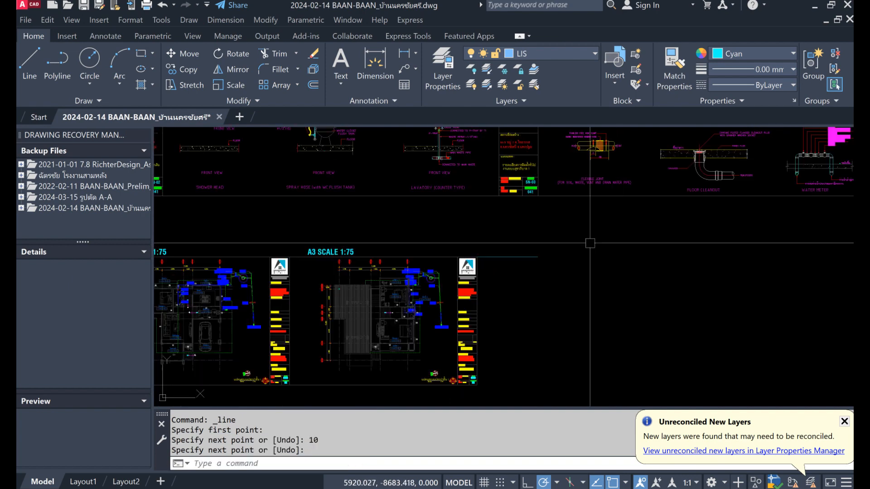
click(189, 71)
scroll(541, 288, down, 2)
click(266, 250)
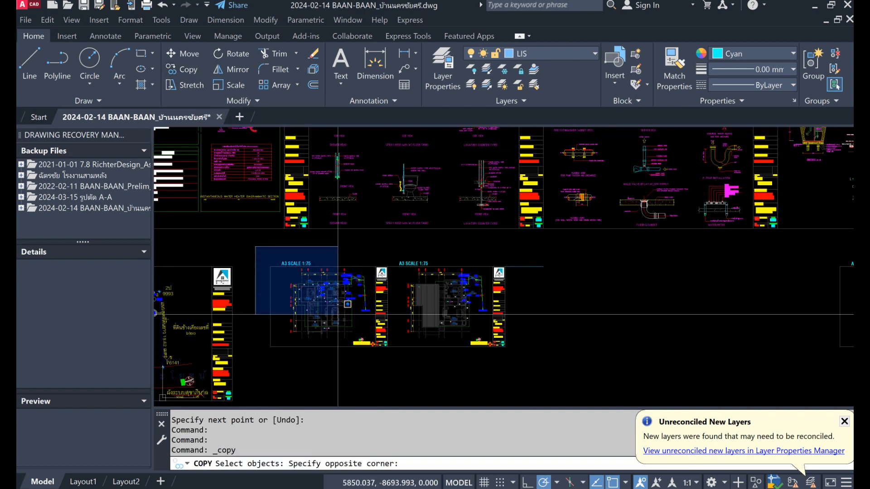
click(509, 378)
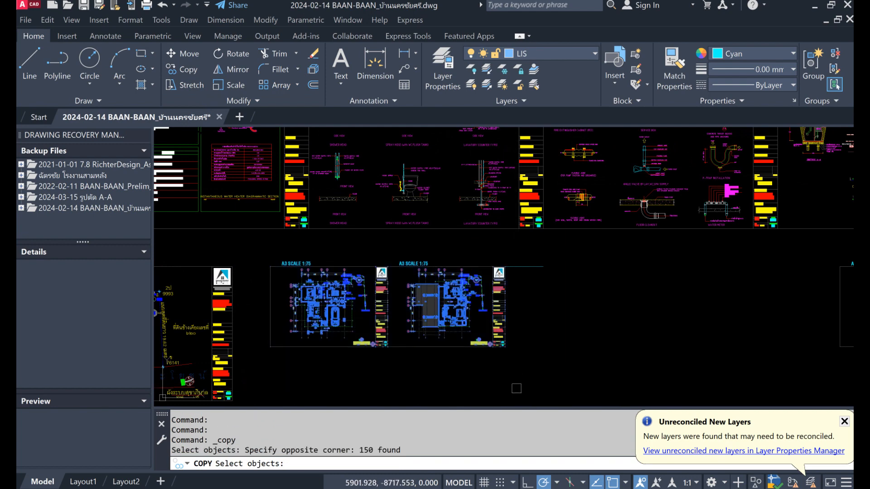
click(271, 266)
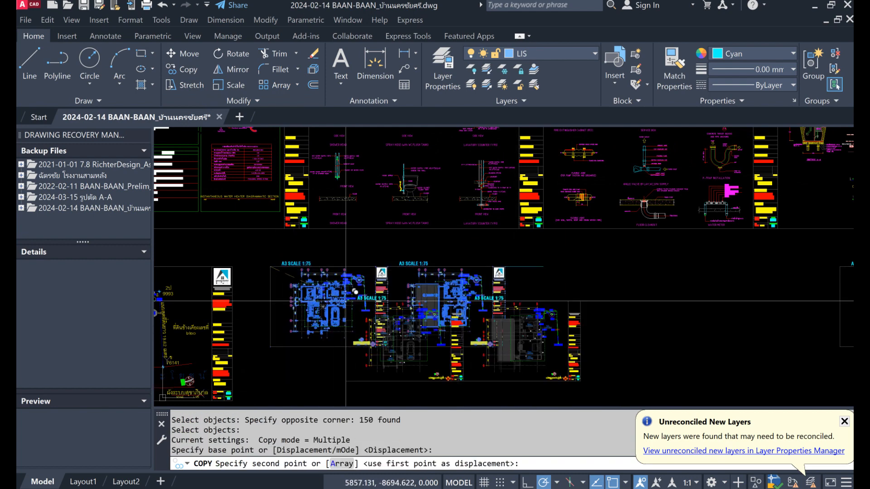
click(543, 267)
Step: Change the sheet number in the title block of the copied first-floor plan to SN-10
scroll(613, 325, up, 5)
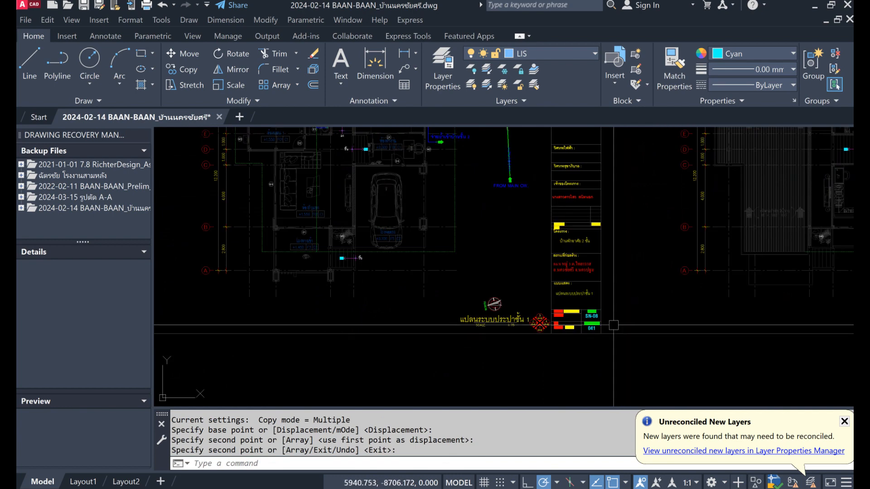
scroll(614, 324, up, 4)
key(Return)
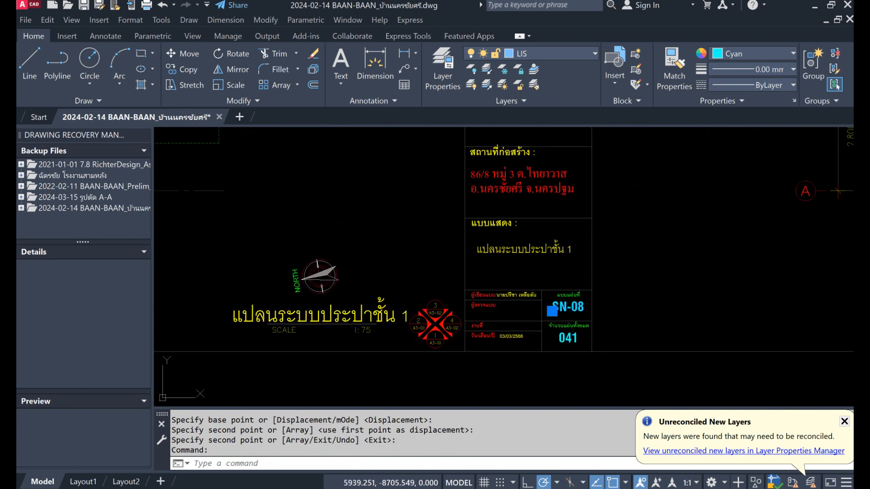
double_click(553, 310)
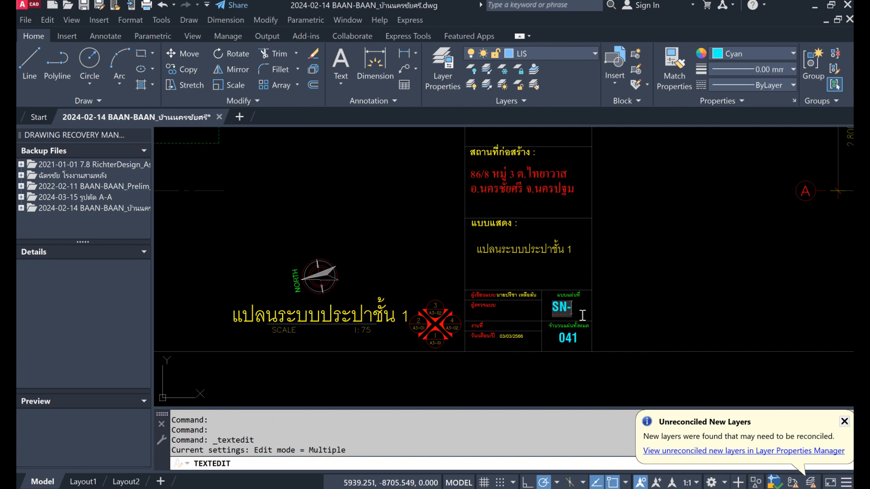
click(605, 300)
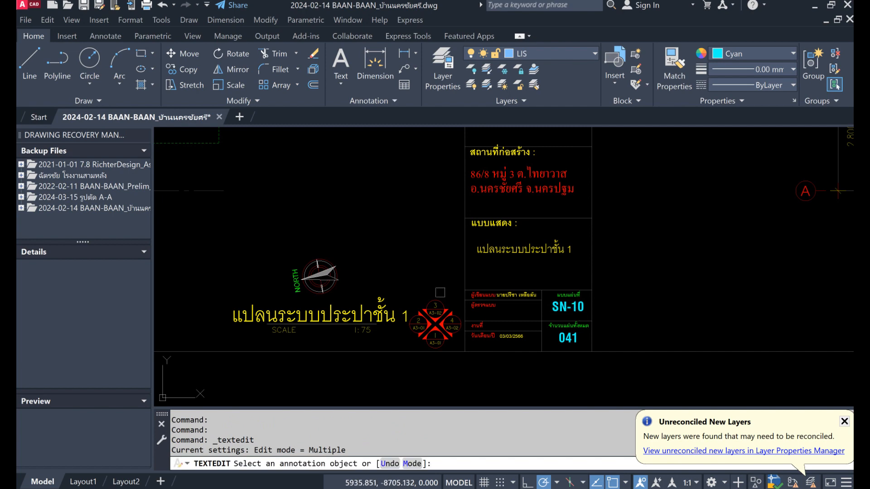
Step: Change the sheet number in the title block of the copied second-floor plan to SN-11
scroll(440, 292, down, 5)
scroll(539, 314, up, 6)
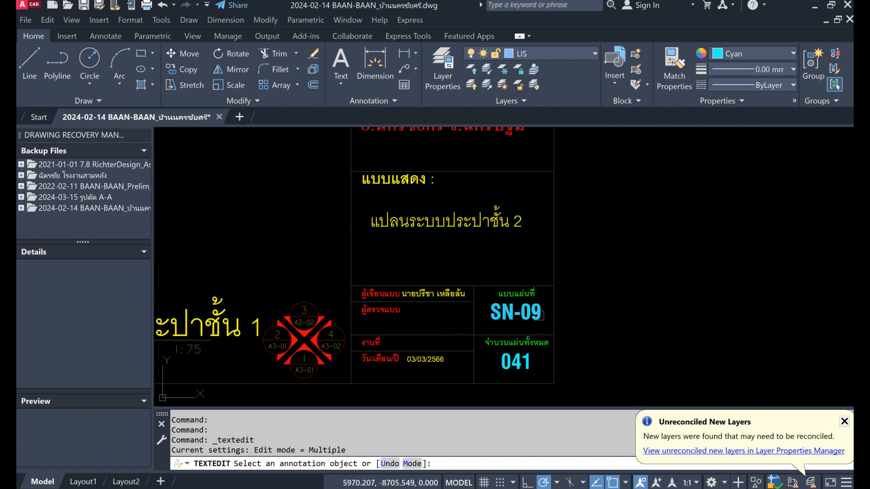
click(539, 317)
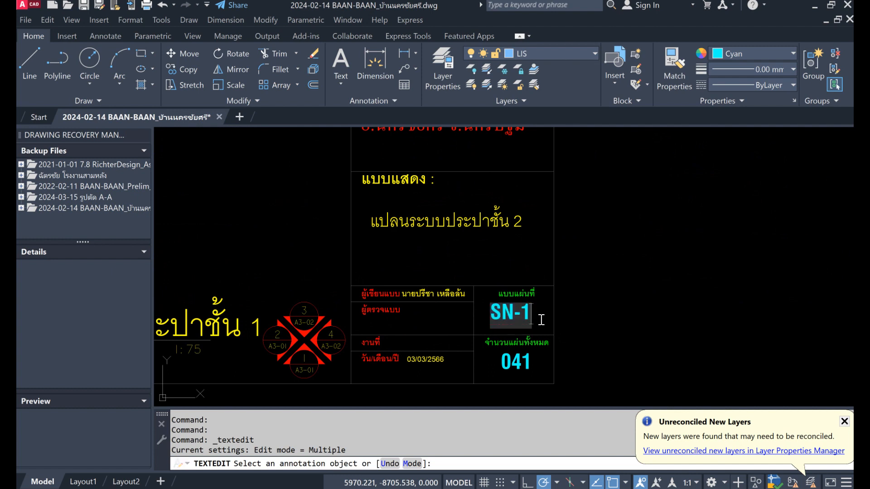
click(608, 328)
key(Return)
scroll(599, 323, down, 8)
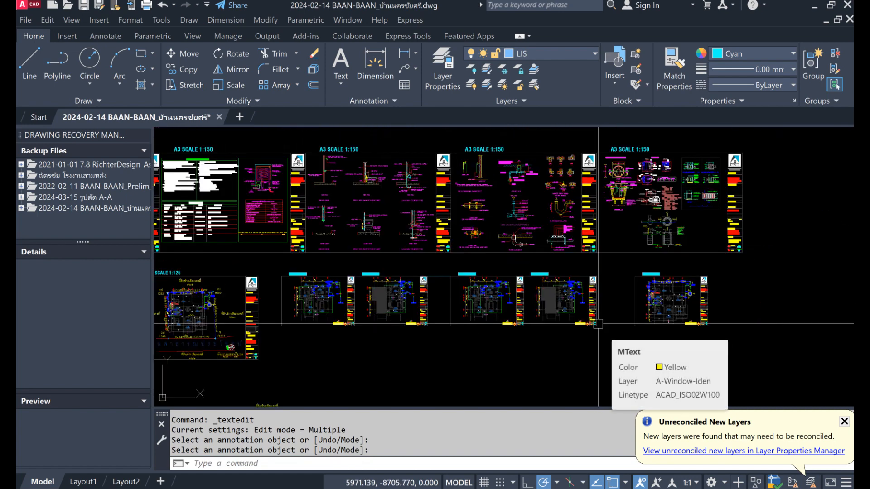
Step: Erase the water-supply pipe layout blocks from both copied plan sheets, along with the horizontal spacing line
click(313, 54)
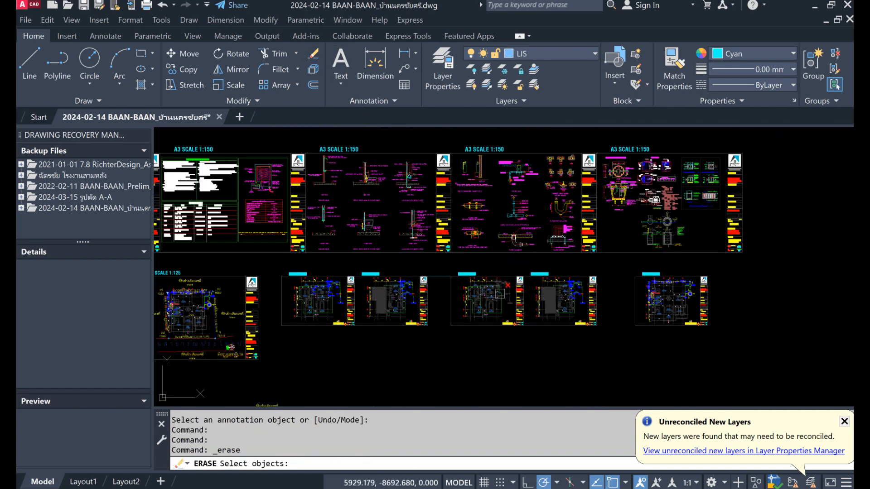
scroll(503, 294, up, 2)
click(516, 294)
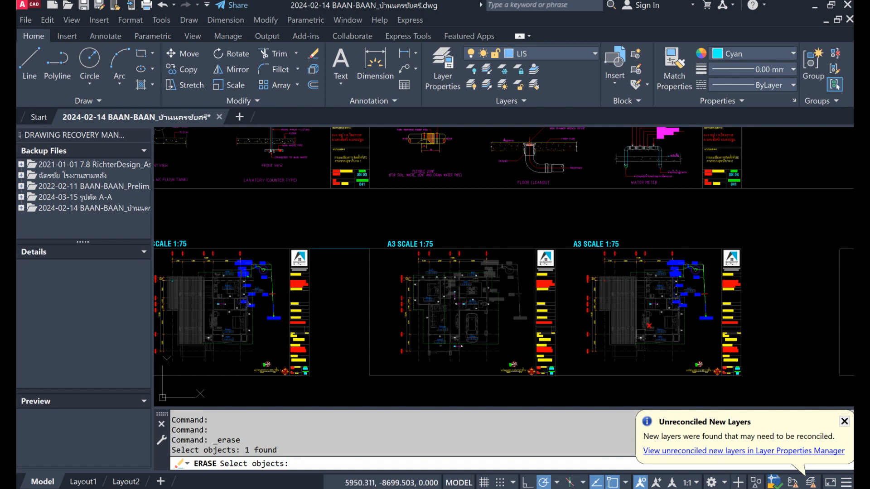
click(706, 301)
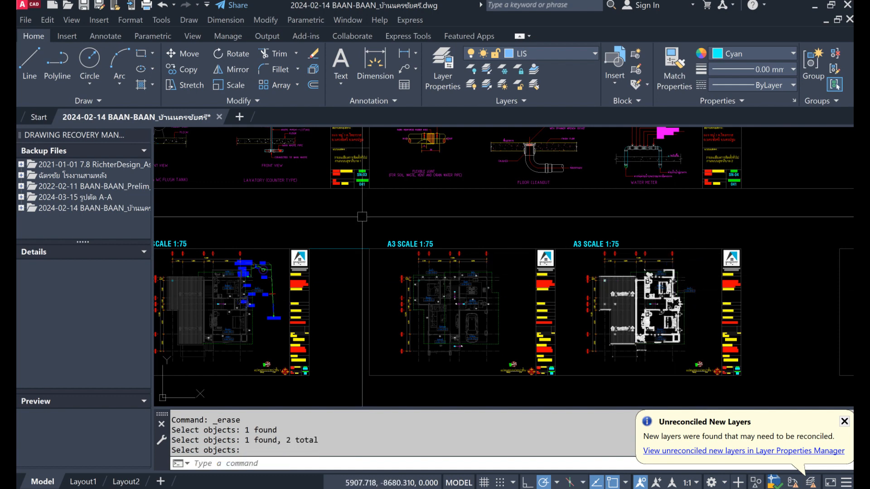
key(space)
click(345, 249)
key(space)
Step: Examine the sanitary drawing set and the water-supply layout on the first A3 1:125 site plan sheet
scroll(552, 251, down, 4)
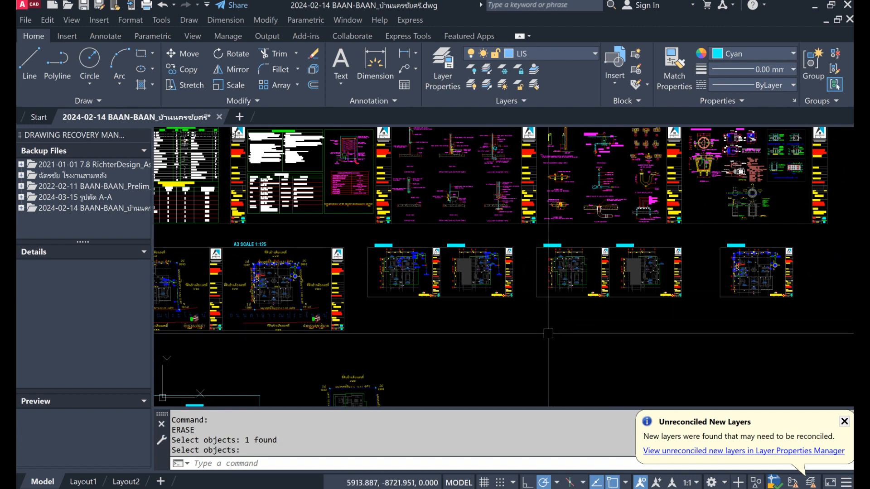
scroll(549, 319, down, 2)
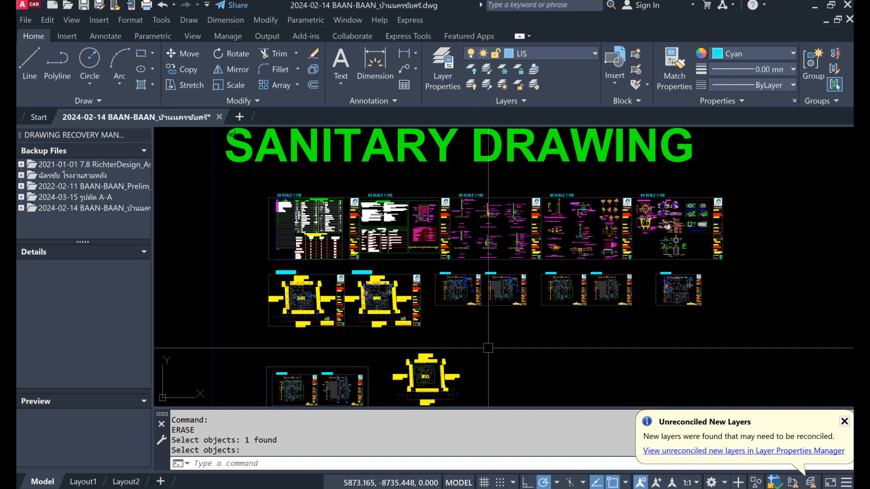
scroll(476, 287, up, 5)
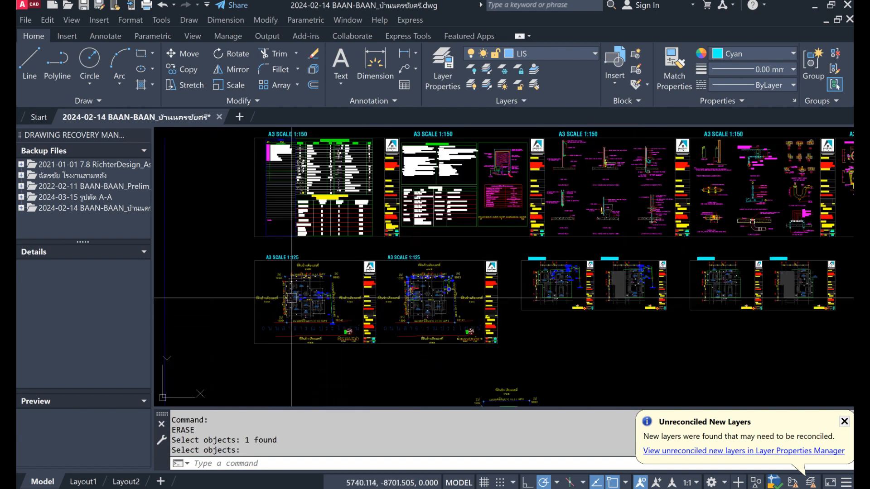
scroll(293, 298, up, 3)
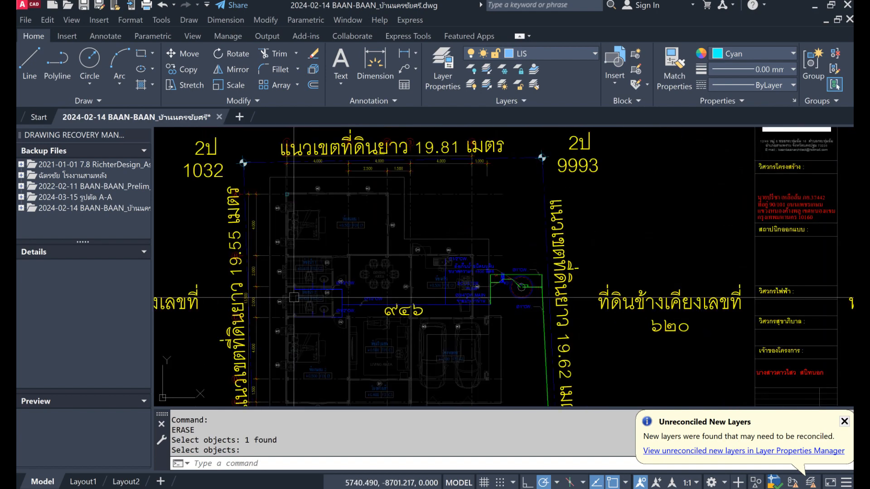
scroll(294, 298, down, 5)
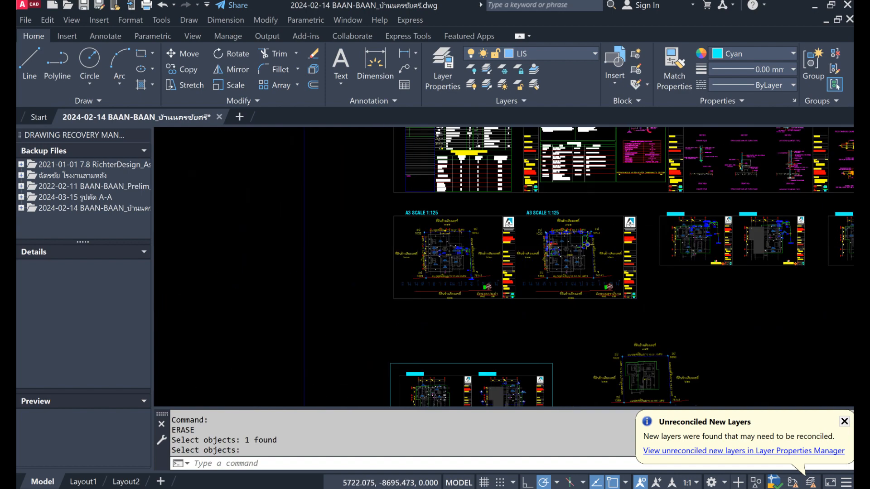
Step: Save the drawing as 2024-02-14 BAAN-BAAN_บ้านนครชัยศรี in AutoCAD 2007/LT2007 DWG format, replacing the existing file
scroll(562, 235, down, 4)
scroll(562, 234, up, 5)
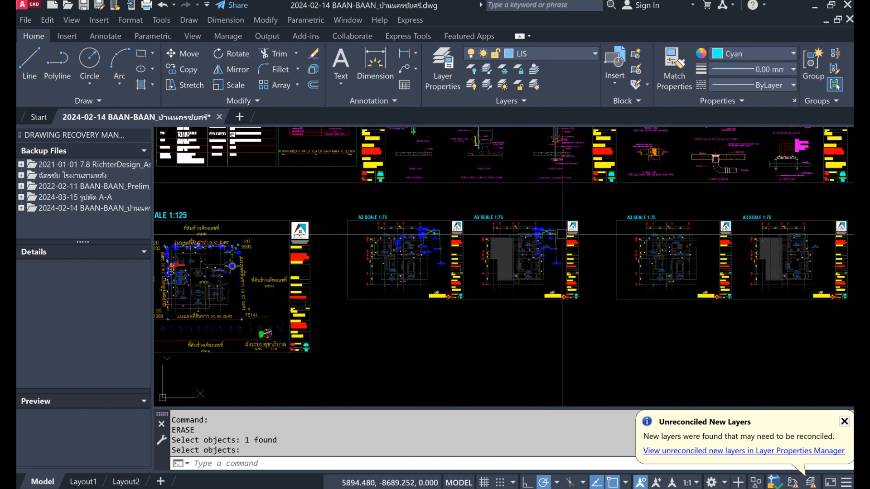
scroll(481, 241, up, 2)
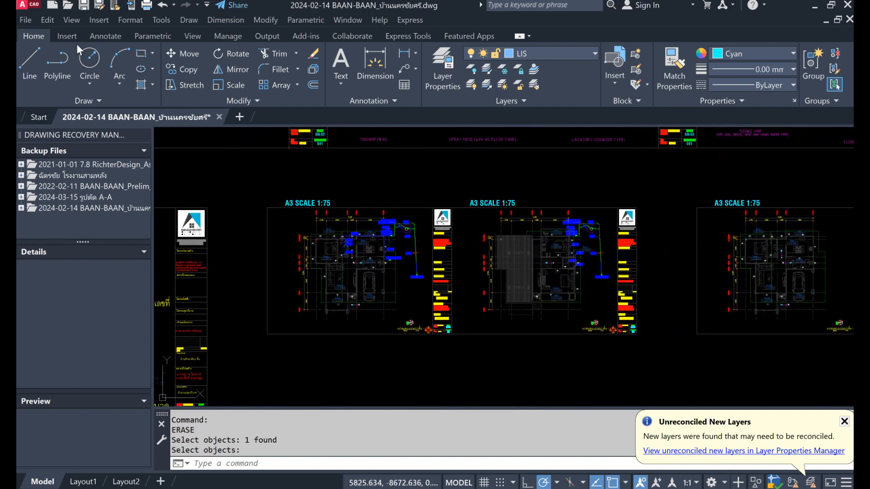
click(26, 20)
click(71, 172)
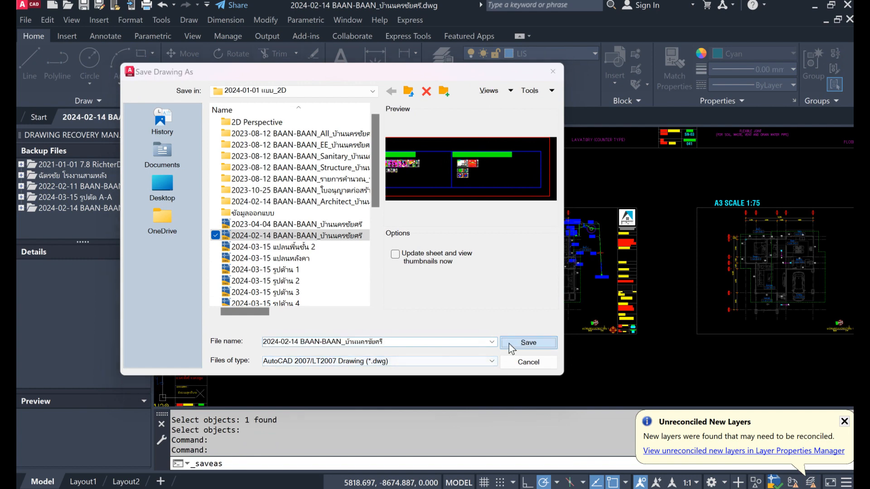
click(510, 345)
click(339, 268)
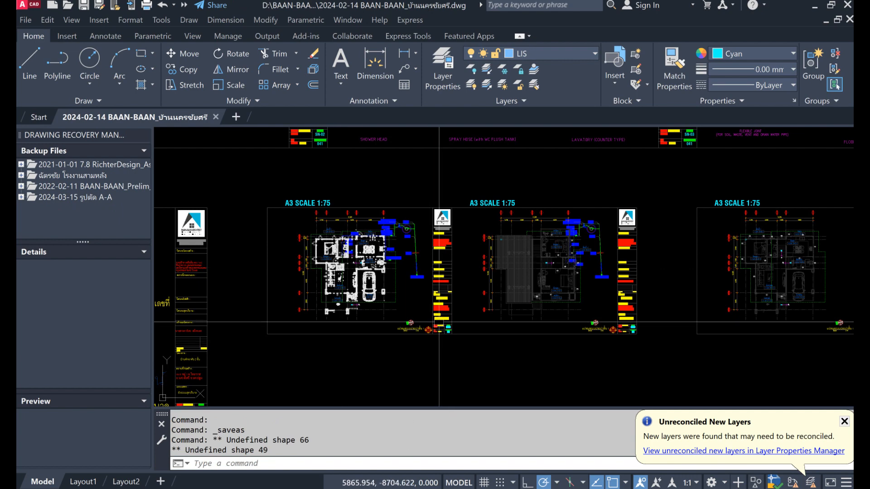
Step: Start a plot without reviewing the unreconciled layers and window the plot area around the SN-08 first-floor water-supply sheet's outer frame
scroll(439, 324, up, 8)
scroll(489, 346, down, 4)
scroll(494, 348, down, 4)
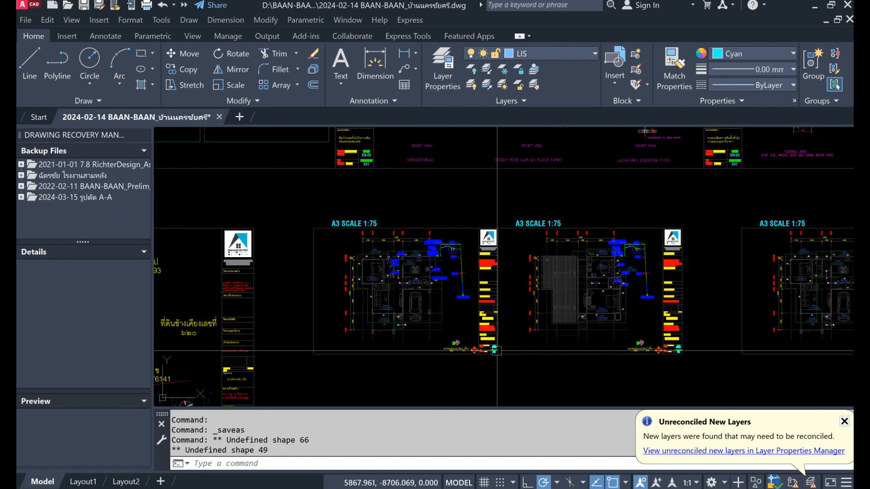
click(27, 21)
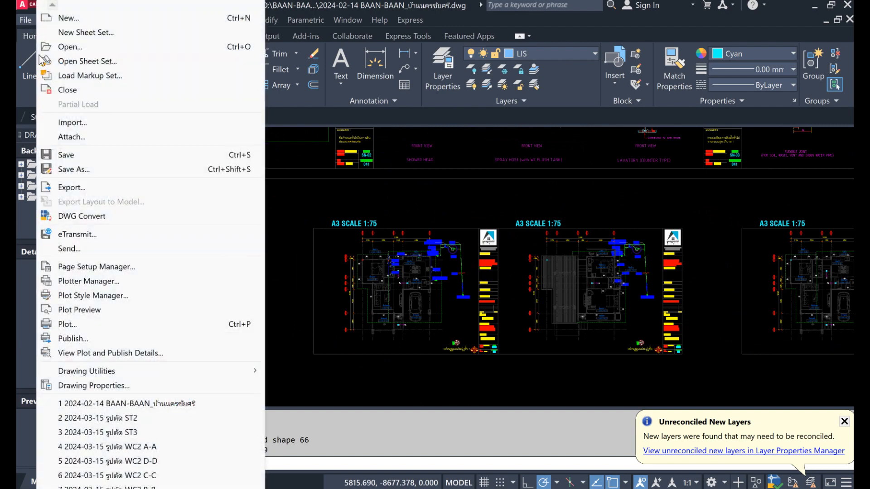
click(90, 324)
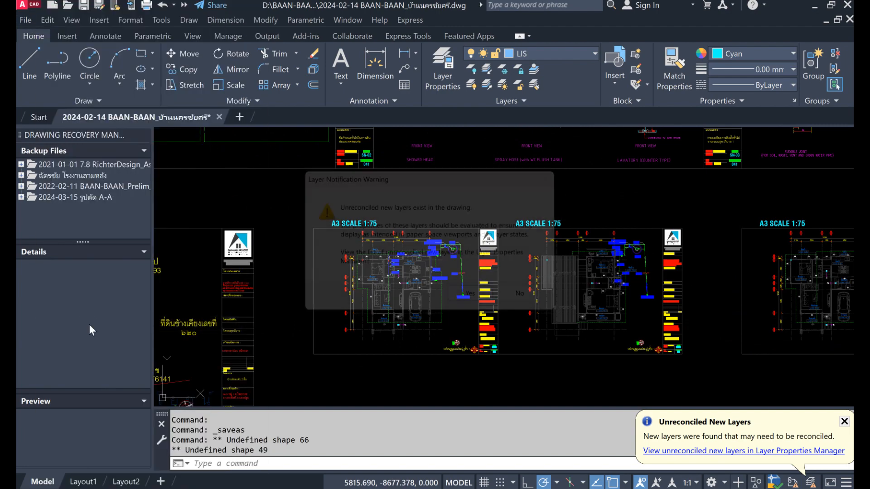
click(520, 309)
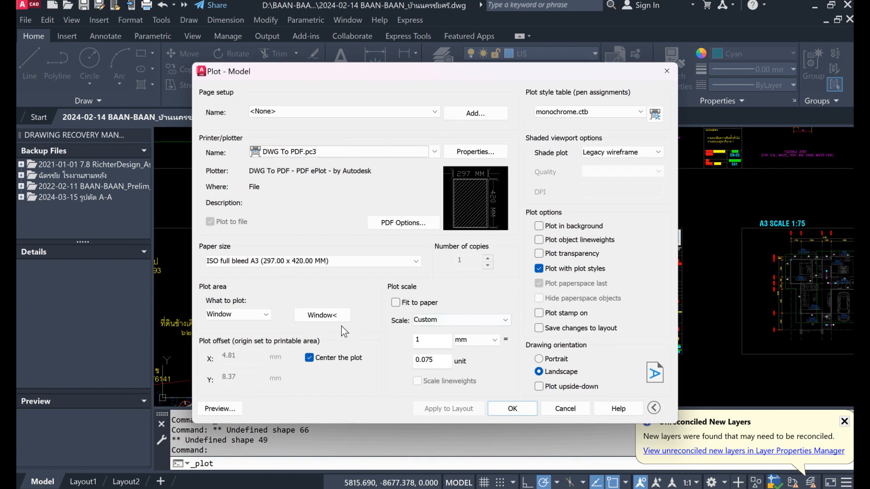
click(332, 318)
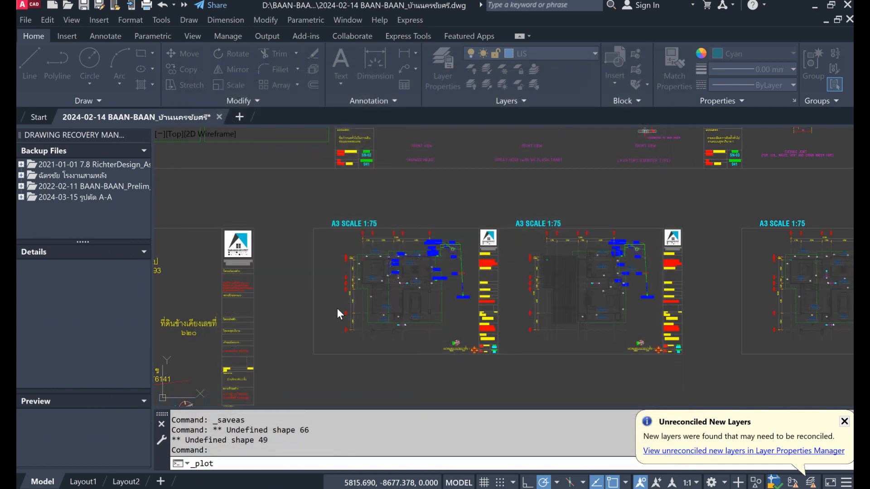
click(313, 228)
scroll(498, 342, up, 6)
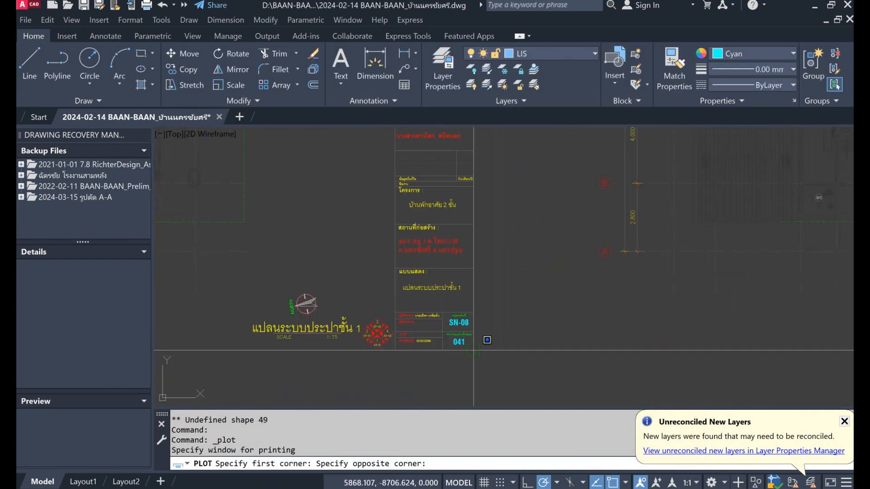
click(488, 340)
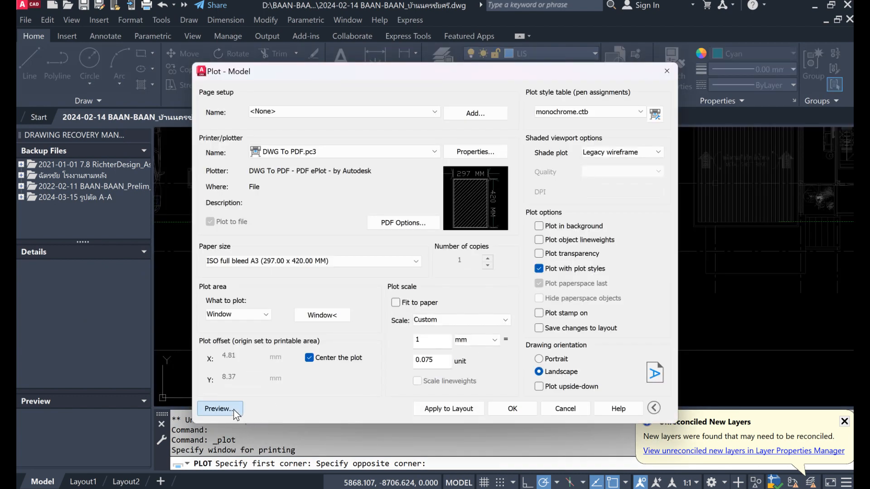
Step: Preview the SN-08 sheet, check the water-supply pipes and labels up close, and plot it from the preview
click(220, 409)
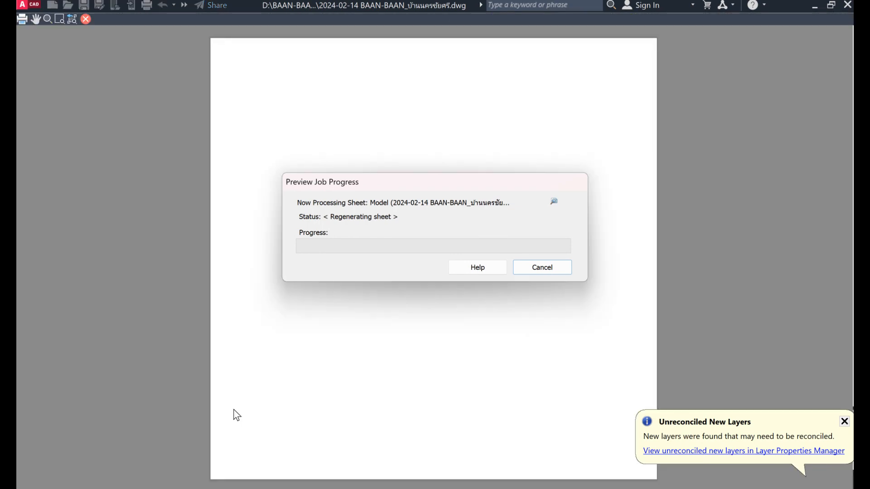
scroll(451, 192, down, 2)
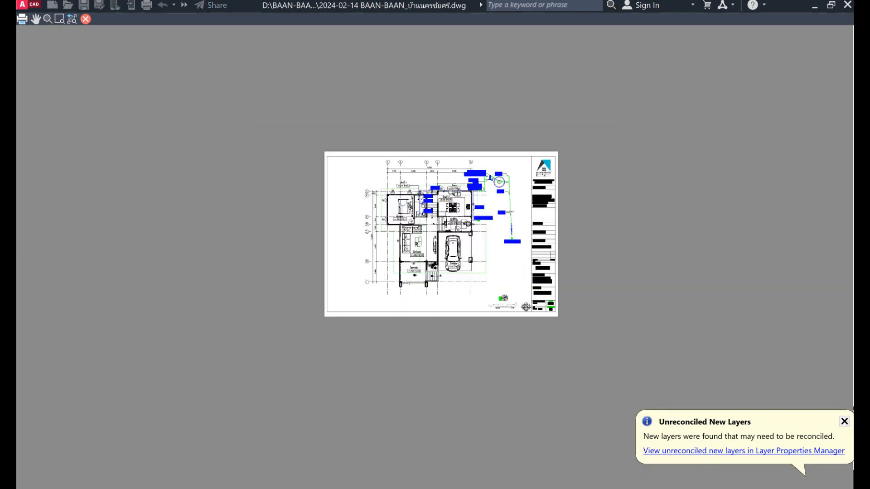
scroll(490, 234, up, 4)
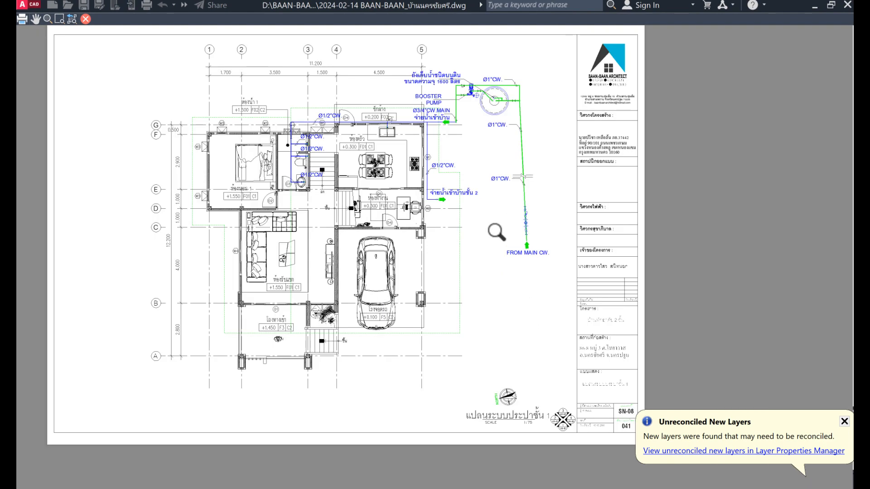
scroll(272, 140, up, 2)
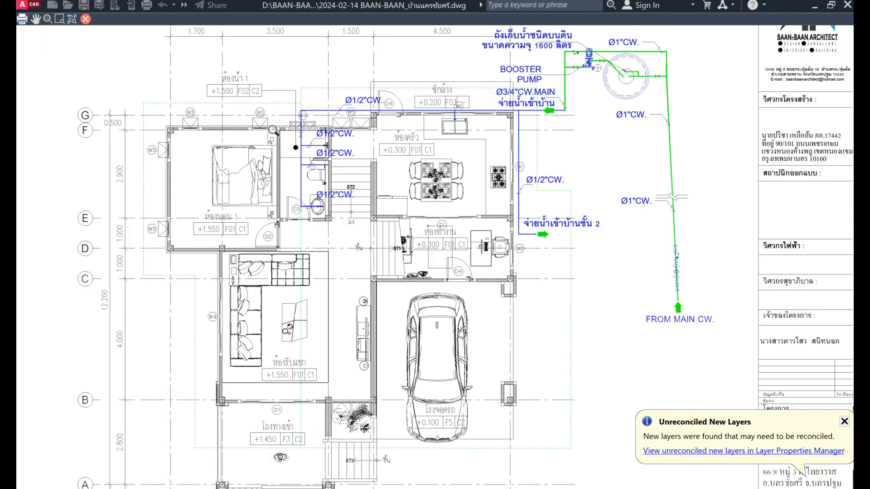
scroll(564, 152, up, 2)
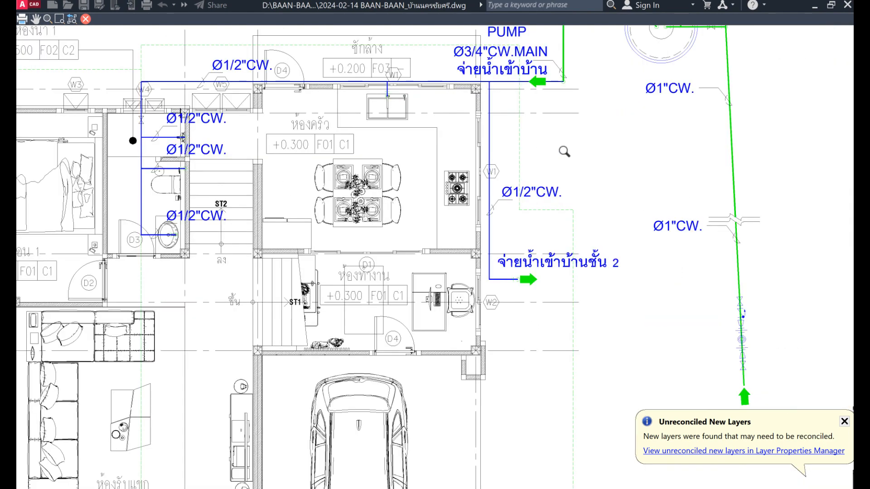
scroll(503, 201, down, 4)
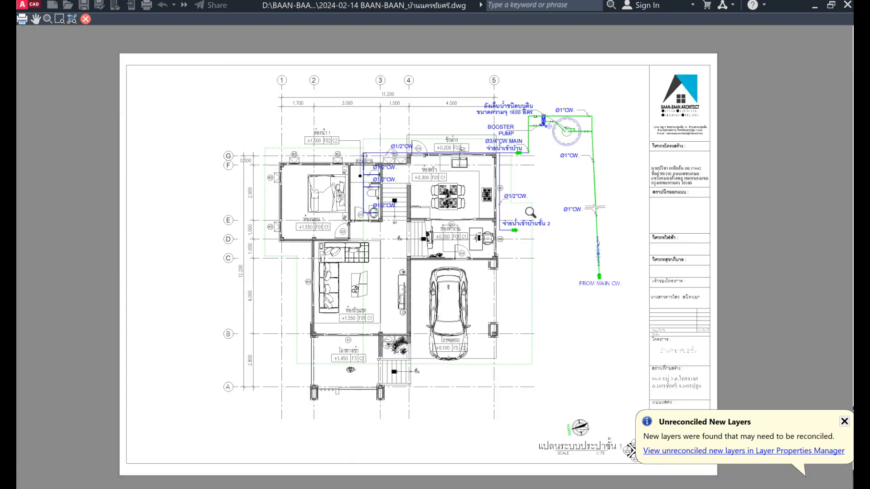
right_click(539, 185)
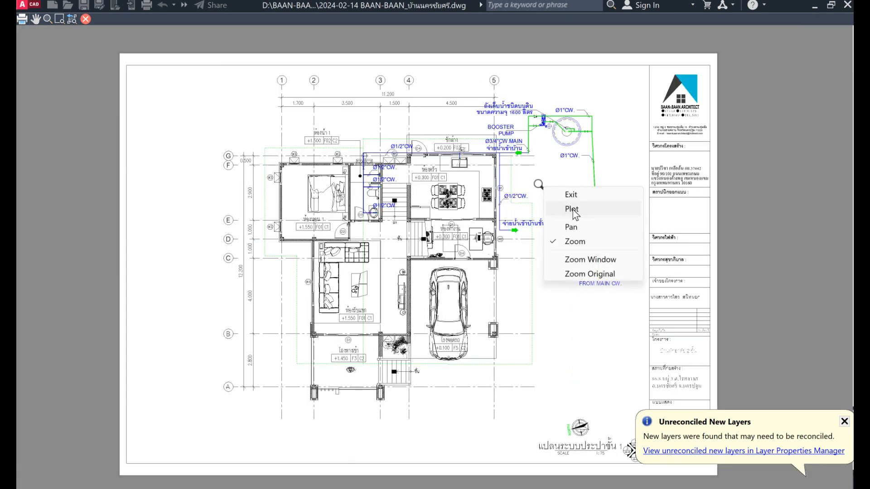
click(539, 184)
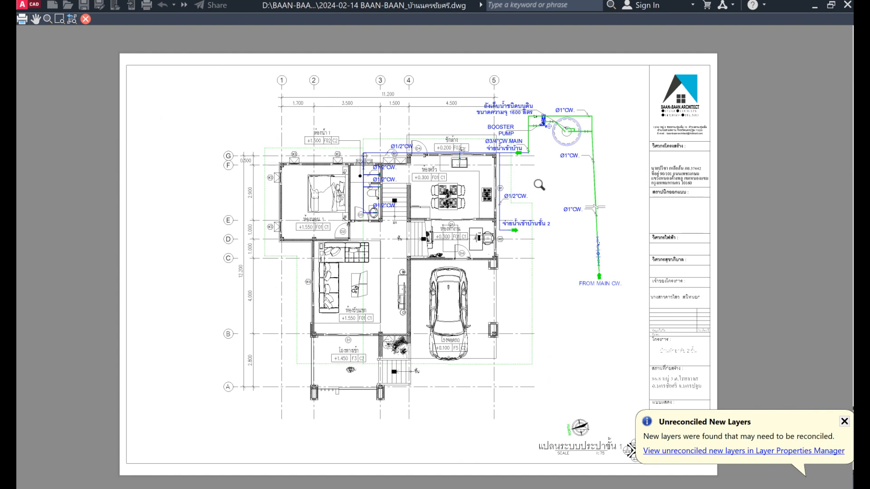
key(Escape)
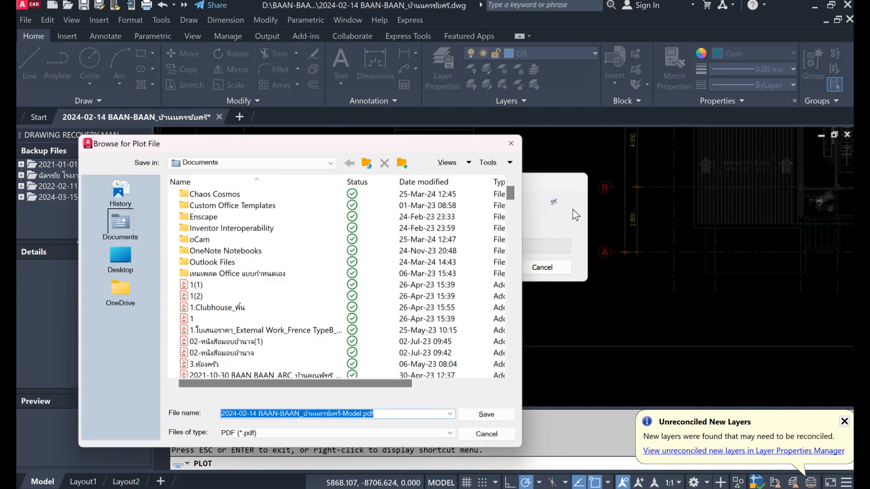
Step: Set the plot file's destination to the project's 2023-08-12 BAAN-BAAN_Sanitary folder within 2024-01-01 แบบ_2D on drive D
click(333, 166)
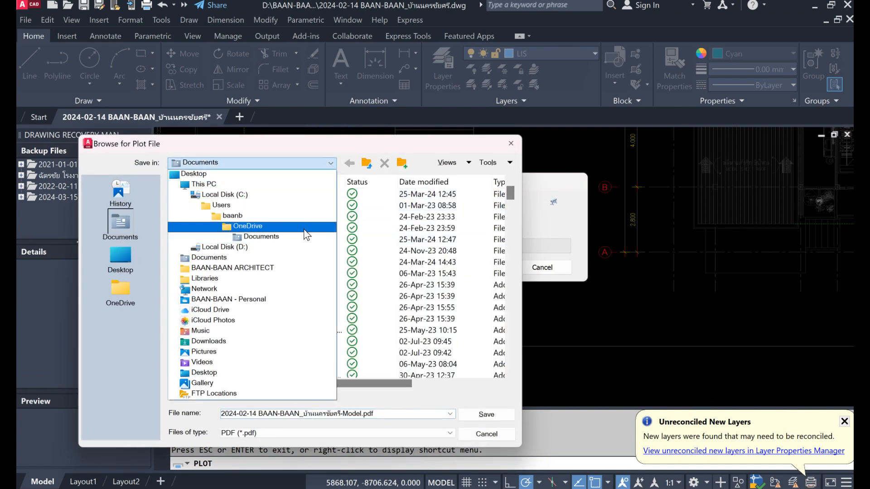
click(298, 248)
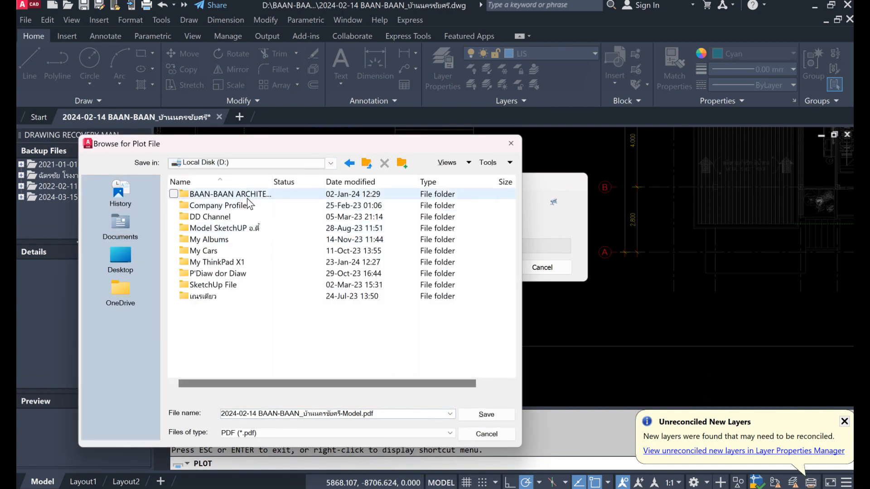
double_click(250, 193)
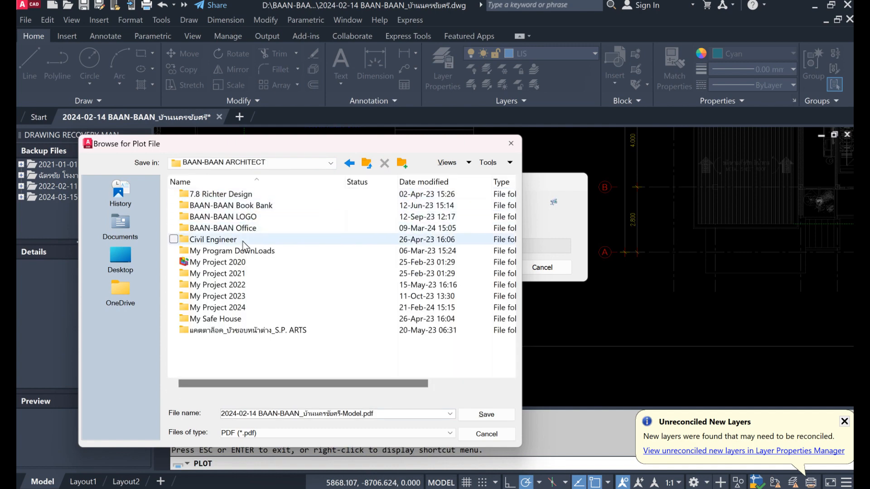
double_click(242, 307)
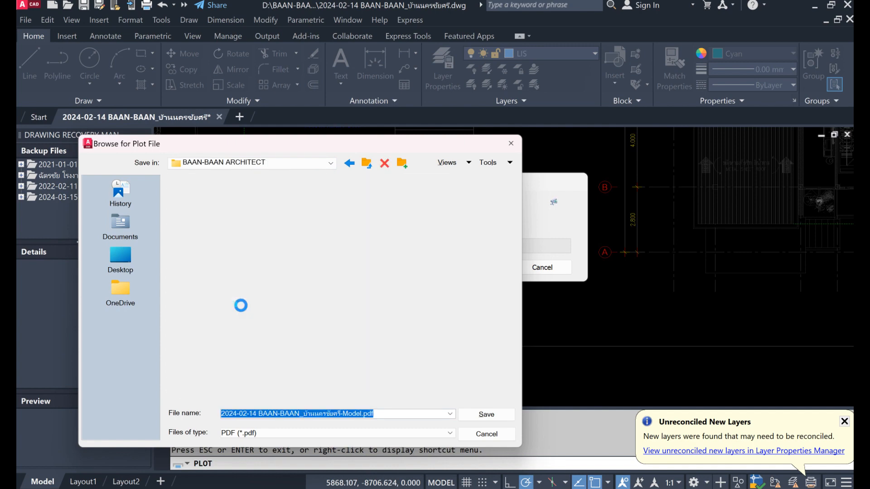
double_click(285, 206)
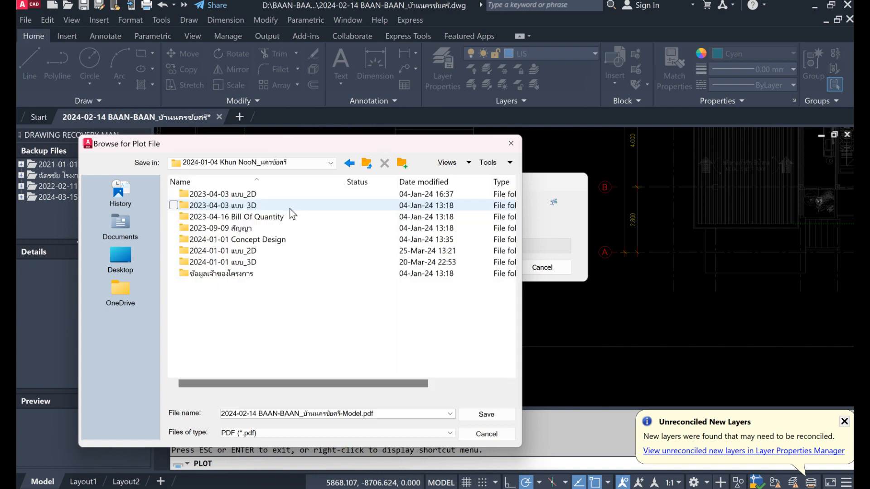
double_click(261, 252)
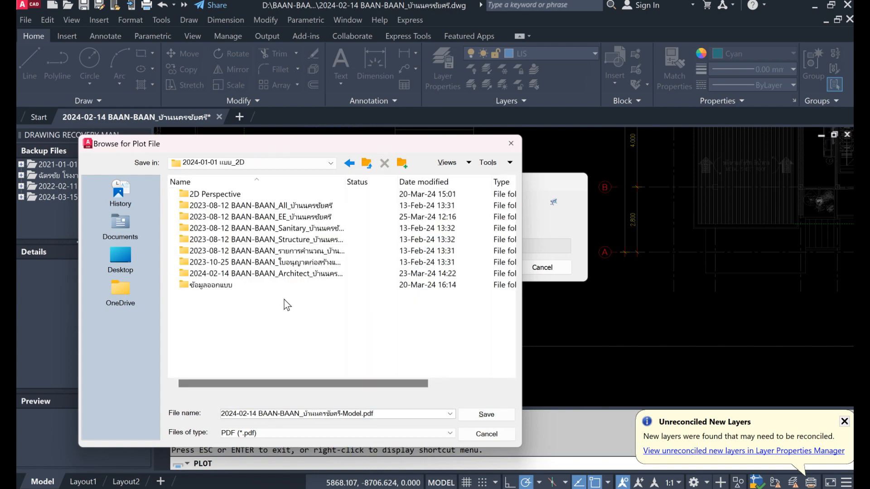
double_click(305, 232)
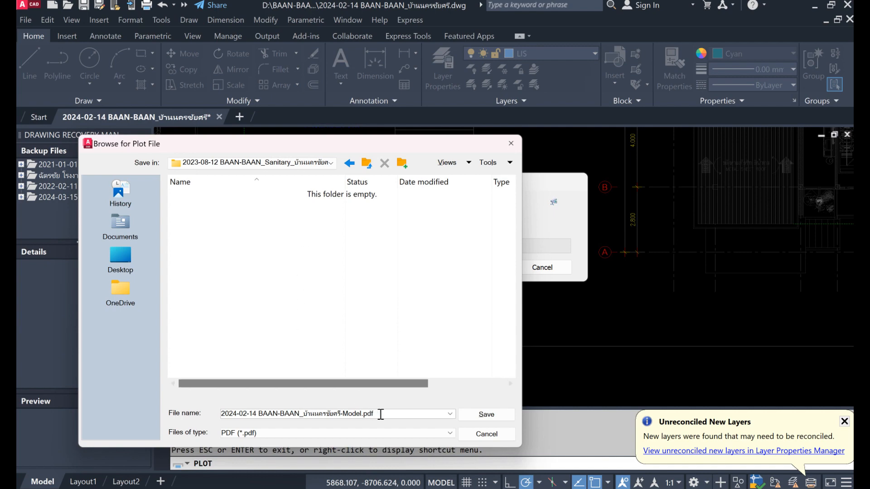
Step: Save the plotted PDF under the file name SN-08 and close the resulting document in the PDF viewer
click(384, 413)
text(SN)
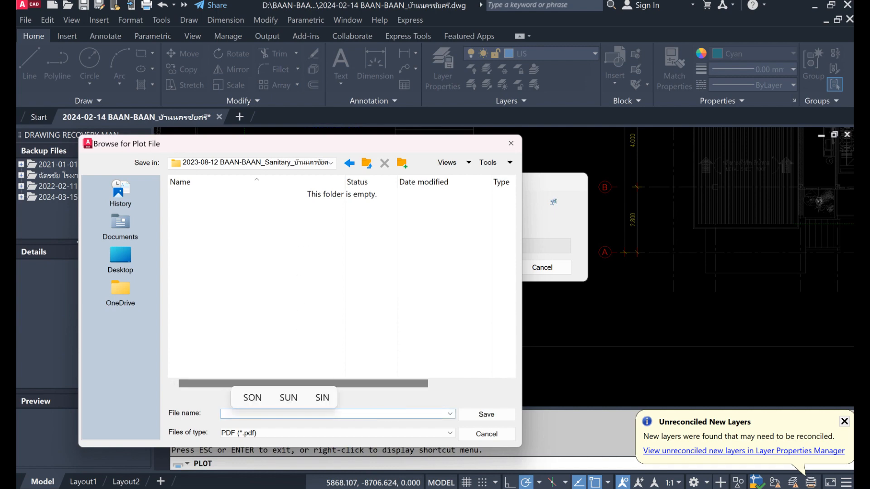
text(-08)
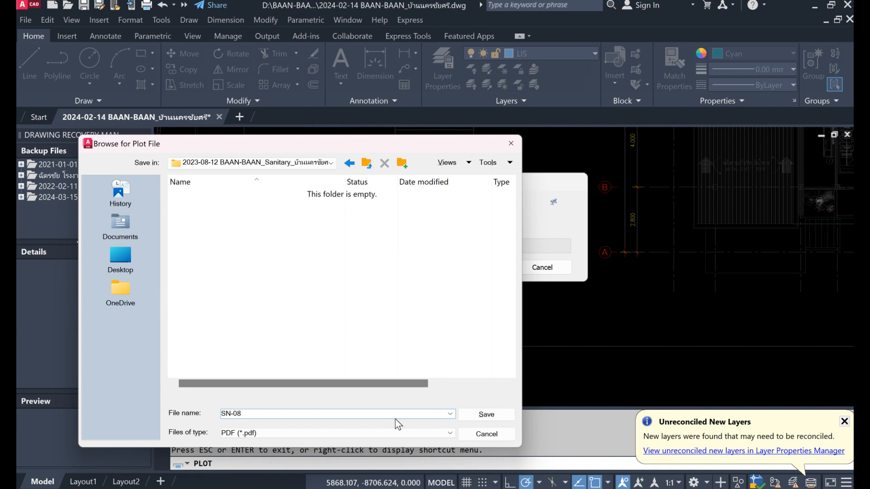
click(493, 414)
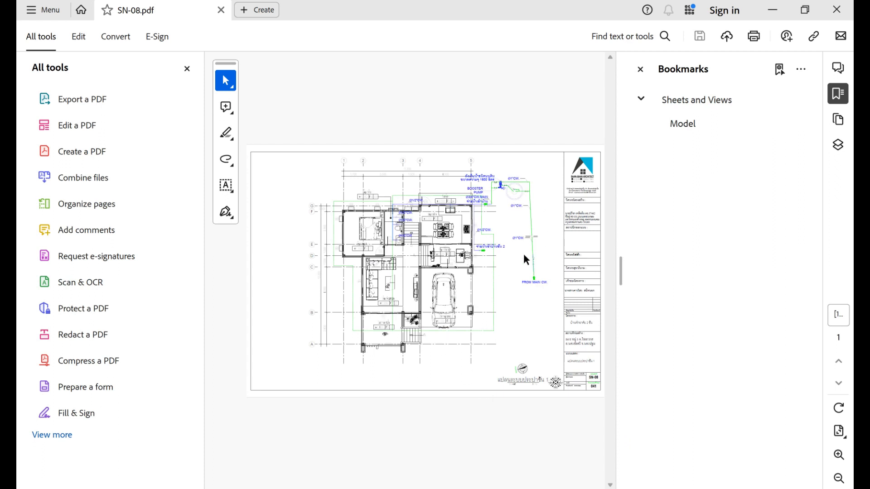
click(843, 13)
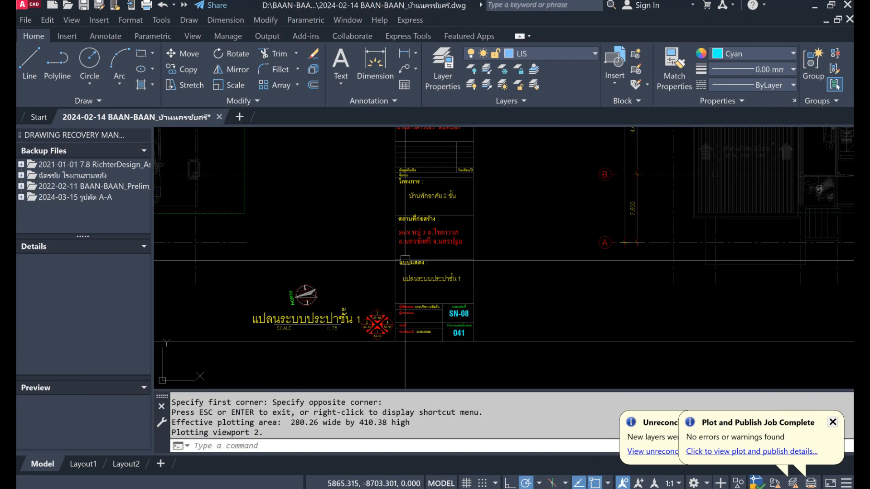
Step: Start a plot without reviewing the unreconciled layers and window the plot area around the SN-09 second-floor water-supply sheet's outer frame
scroll(405, 260, down, 8)
scroll(397, 221, up, 3)
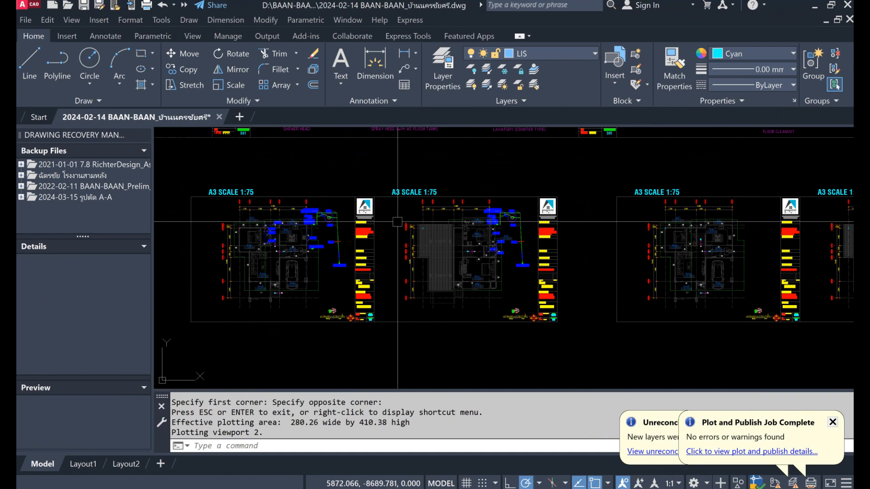
key(Return)
click(550, 302)
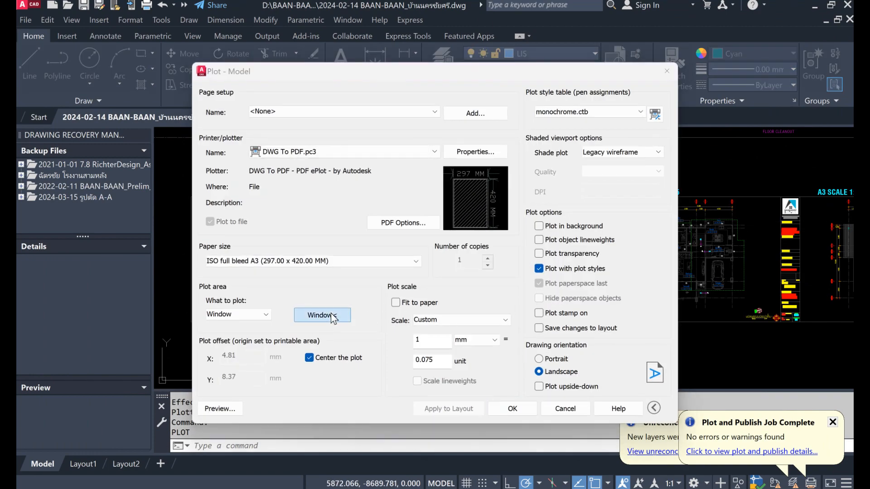
click(333, 317)
scroll(370, 192, up, 5)
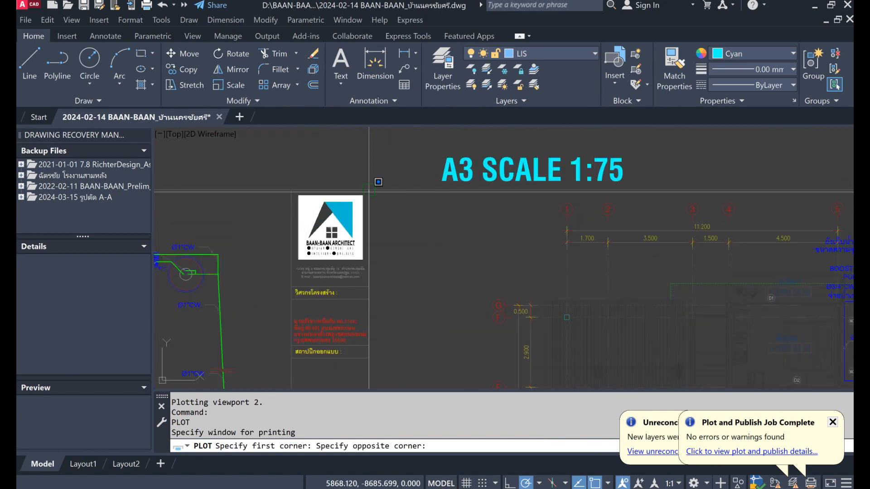
scroll(378, 182, down, 4)
scroll(598, 326, down, 3)
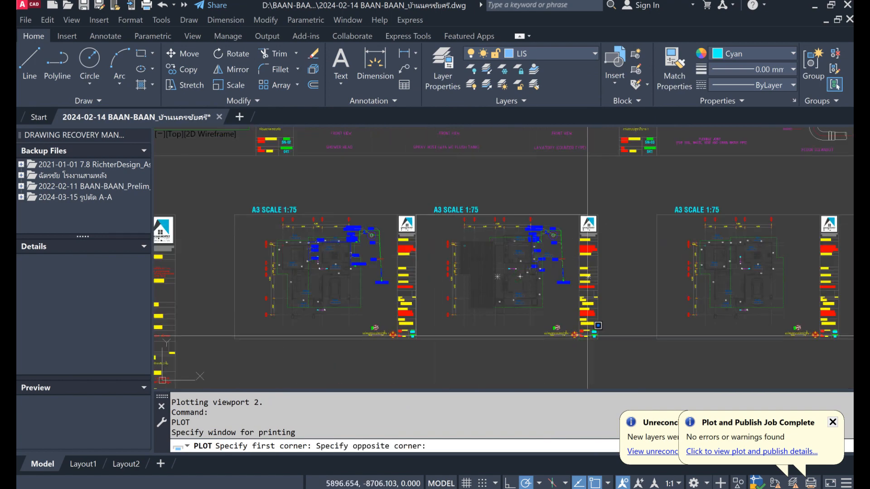
scroll(598, 326, up, 5)
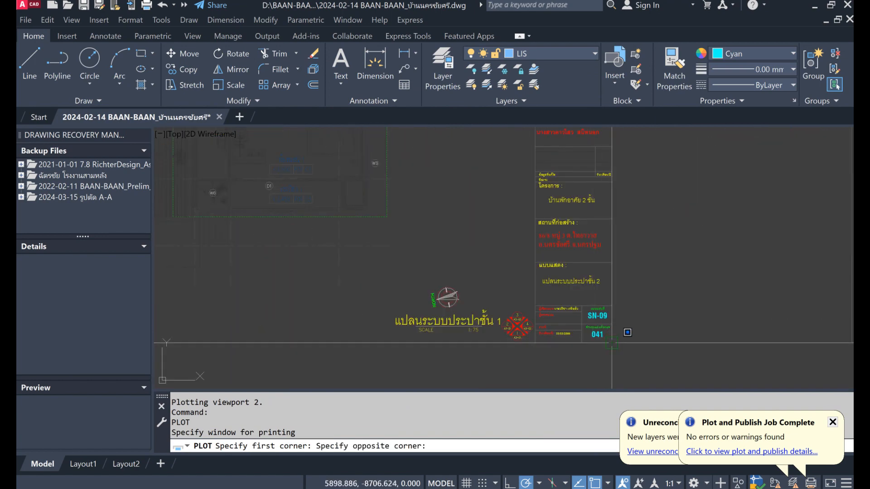
click(612, 343)
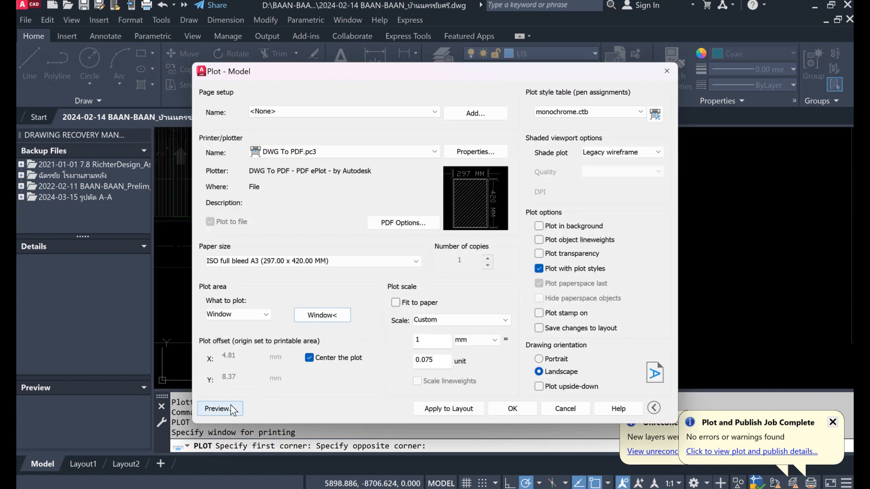
Step: Preview the SN-09 sheet, check its water-supply pipes and title block up close, and plot it from the preview
click(217, 408)
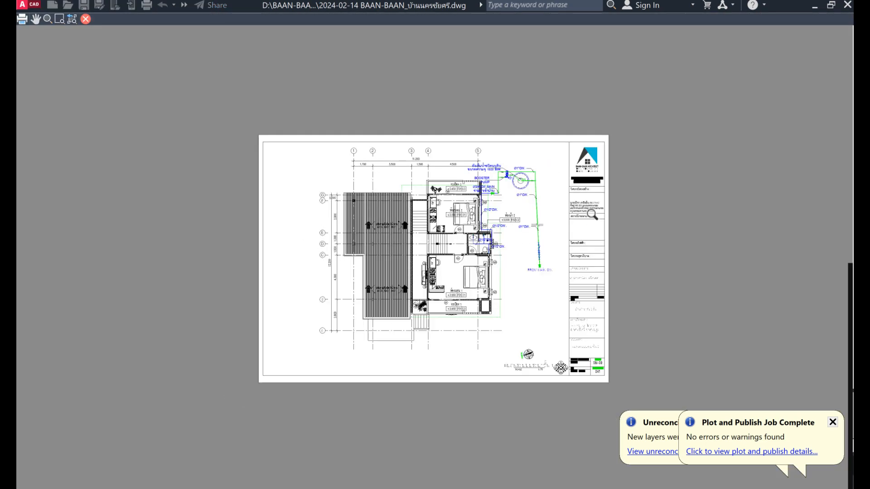
scroll(590, 214, up, 4)
scroll(493, 211, down, 4)
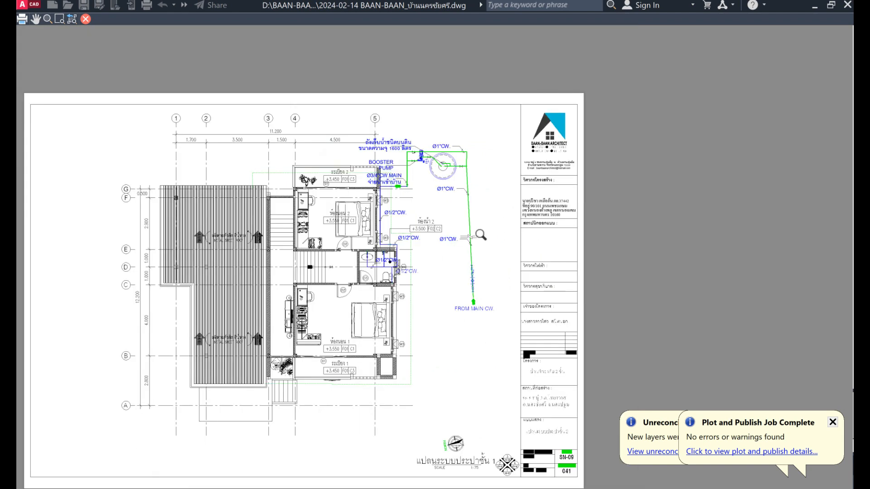
right_click(438, 270)
click(469, 293)
key(Escape)
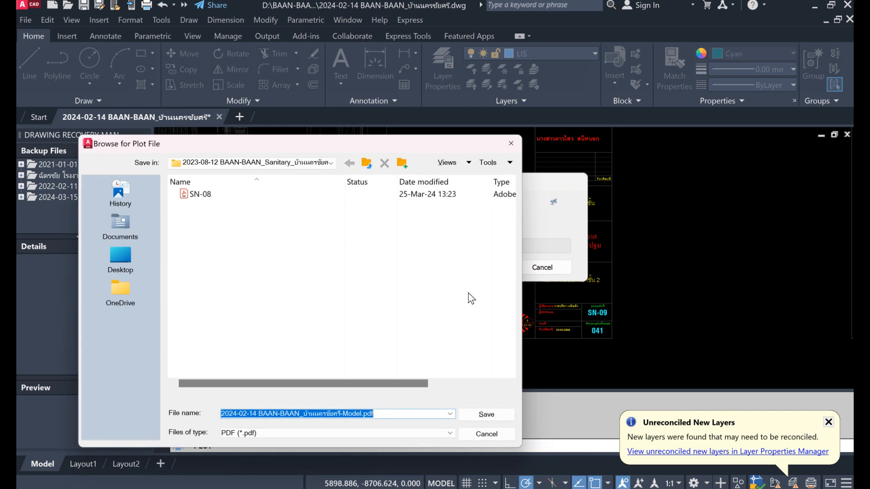
Step: Save the plotted PDF as SN-09 in the sanitary folder, basing the file name on the existing SN-08 file
click(208, 195)
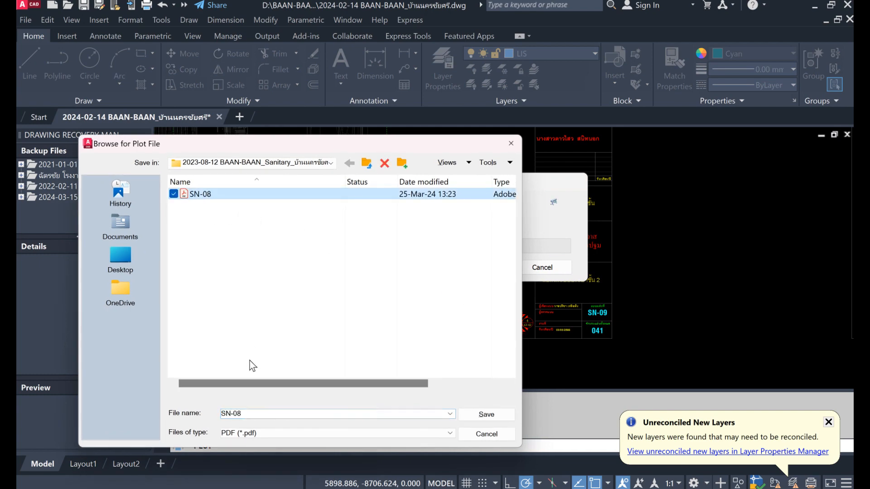
click(247, 415)
click(248, 416)
key(BackSpace)
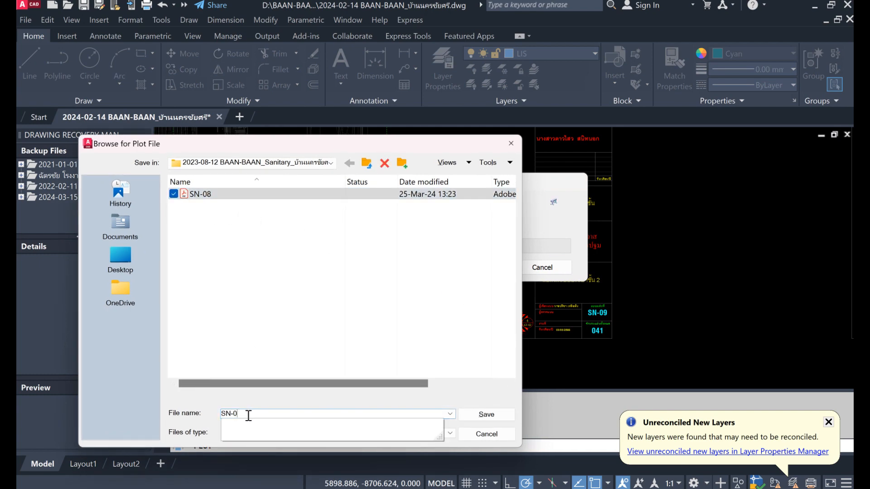
text(9)
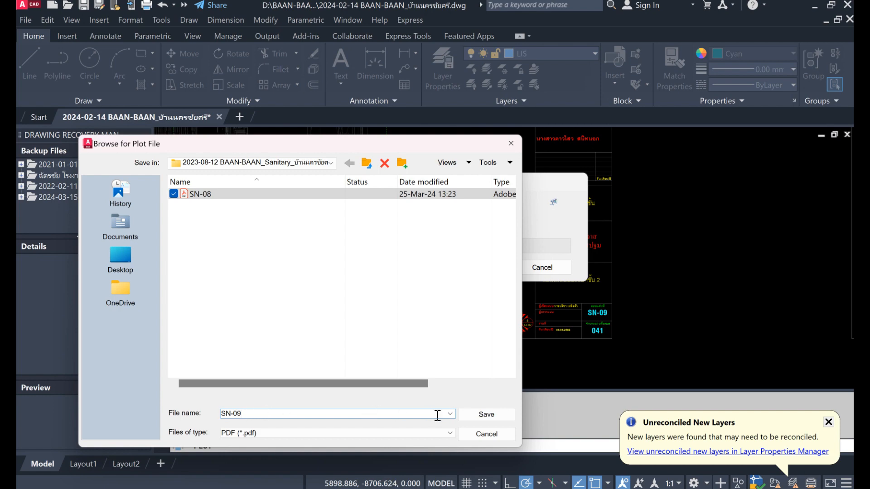
click(471, 420)
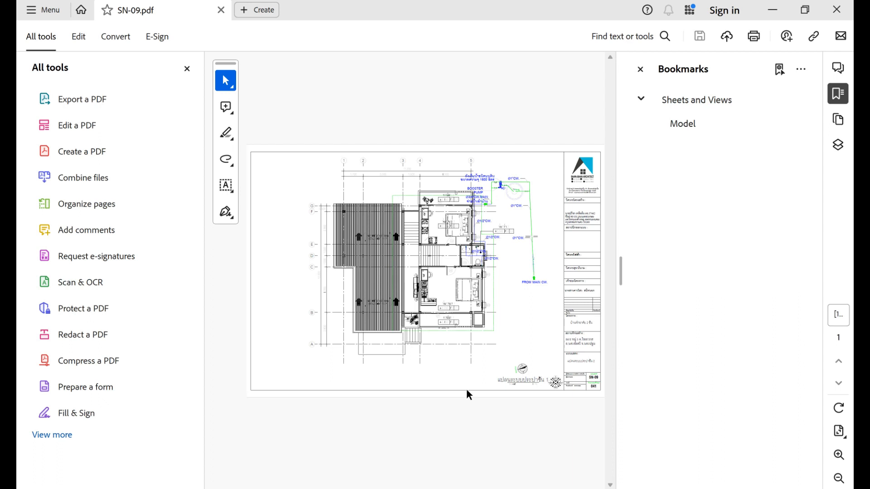
Step: Examine the pipes and labels in SN-09.pdf at 75% zoom with the side panes closed, and close the PDF viewer
click(187, 69)
click(641, 70)
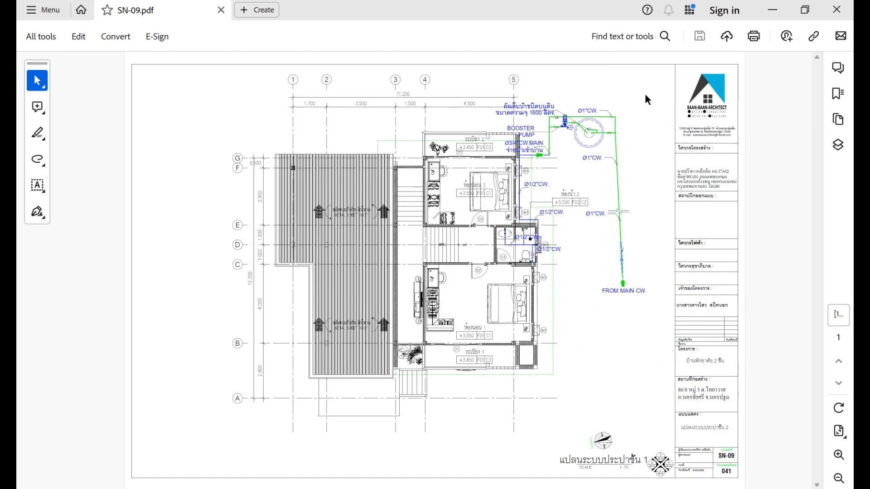
click(840, 456)
click(839, 455)
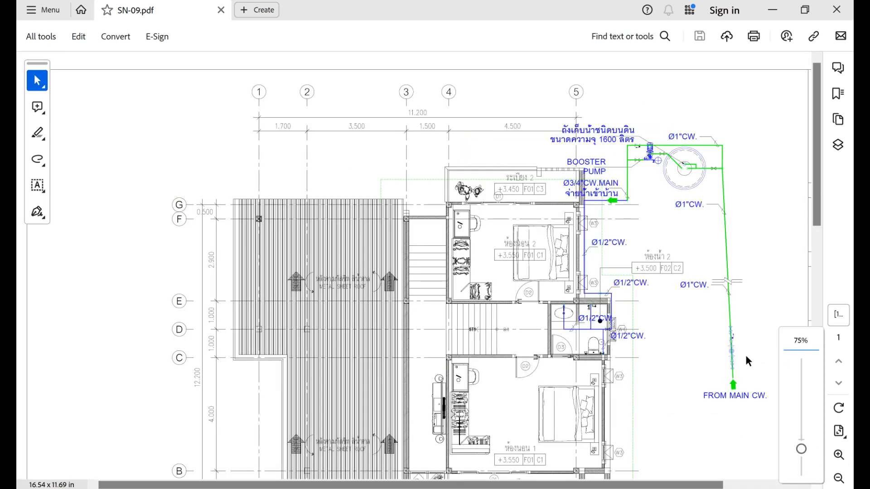
scroll(709, 323, down, 1)
scroll(709, 324, down, 2)
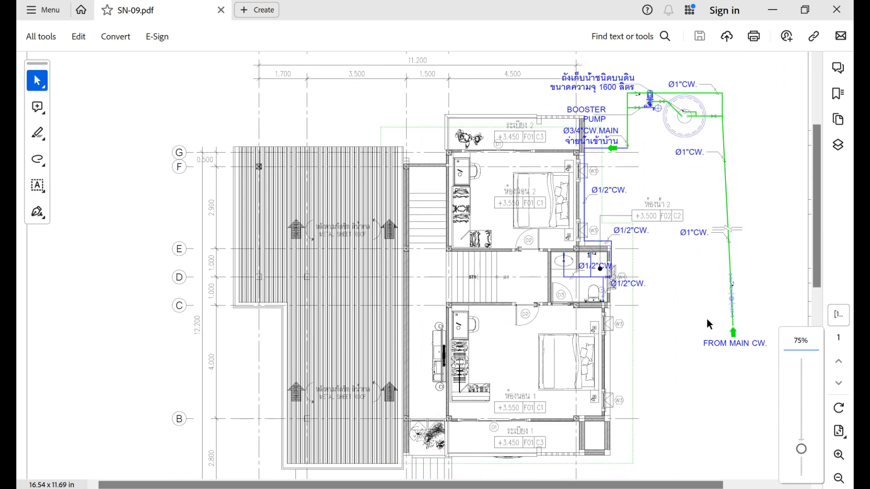
scroll(707, 320, up, 3)
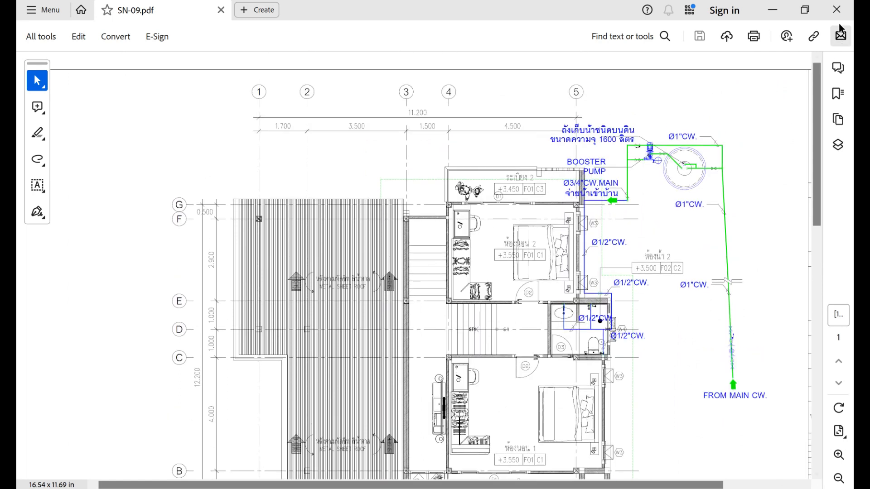
click(839, 13)
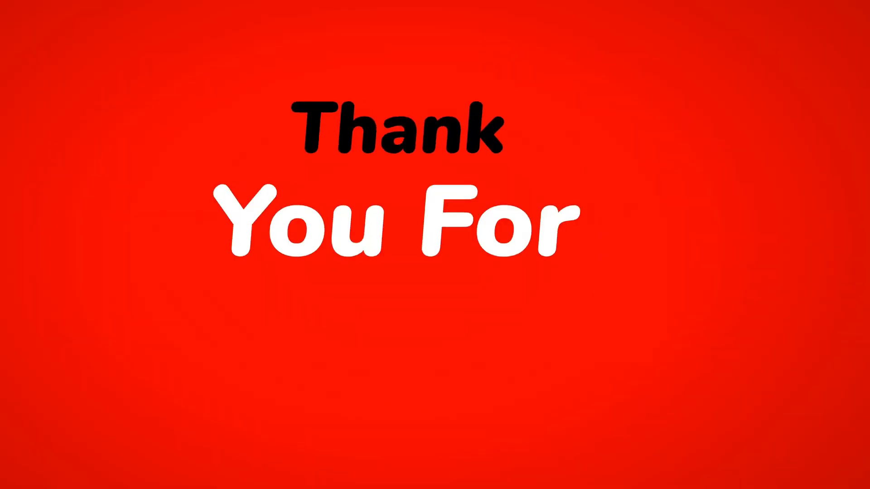